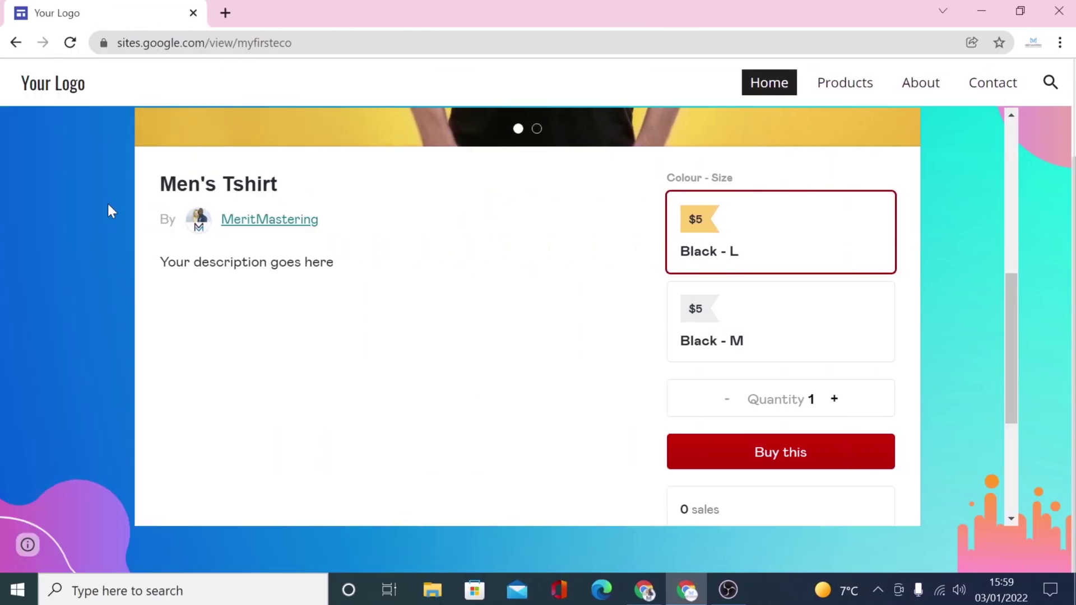
Review the Men's Tshirt product page on the store site and open its checkout form to inspect the payment fields
scroll(100, 254, "down", 5)
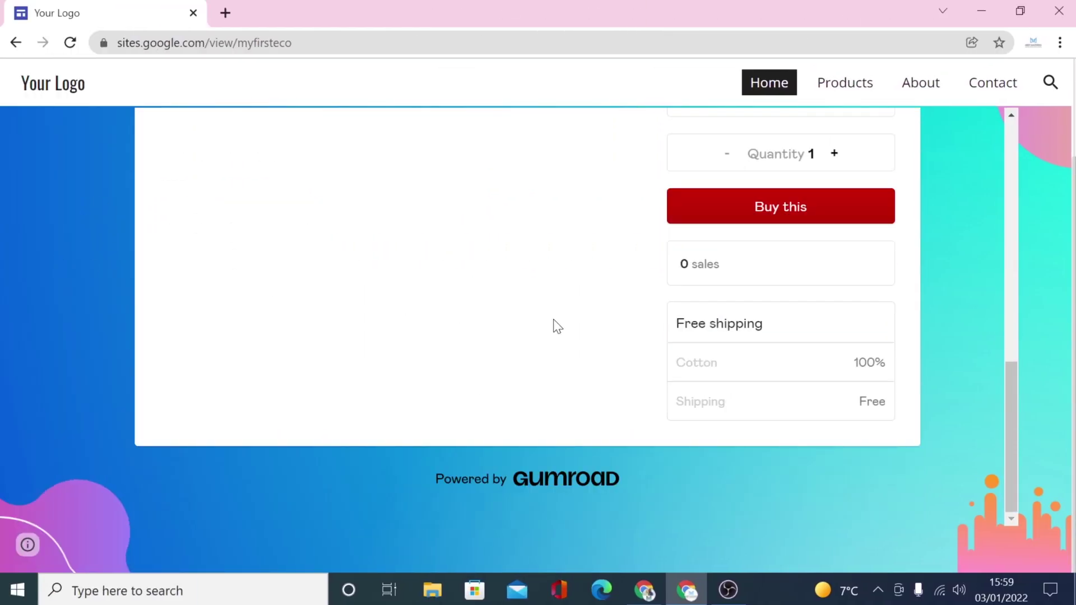
left_click(766, 220)
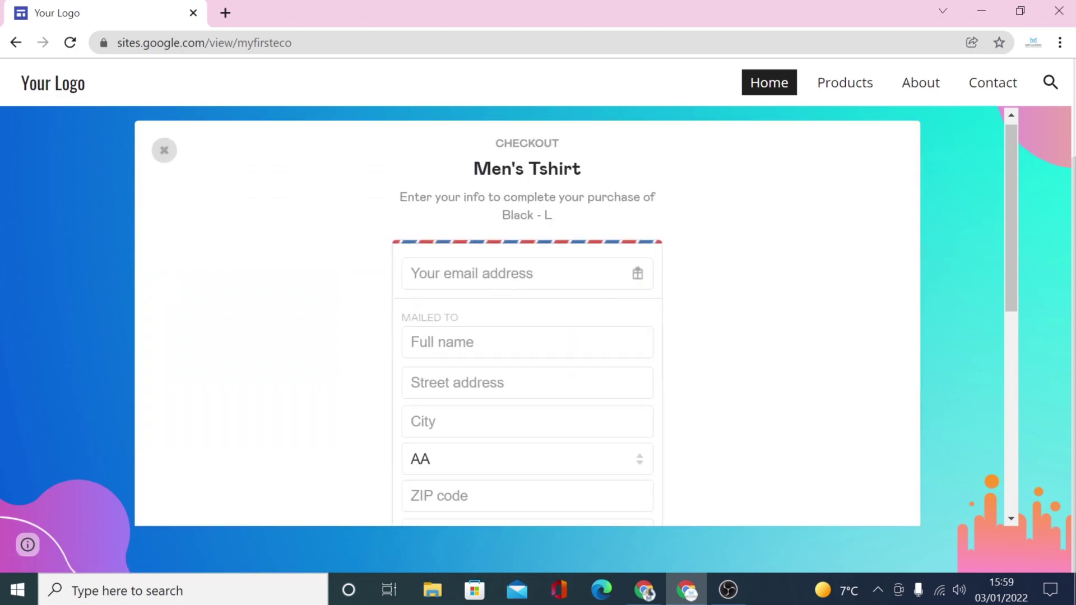
scroll(579, 212, "down", 4)
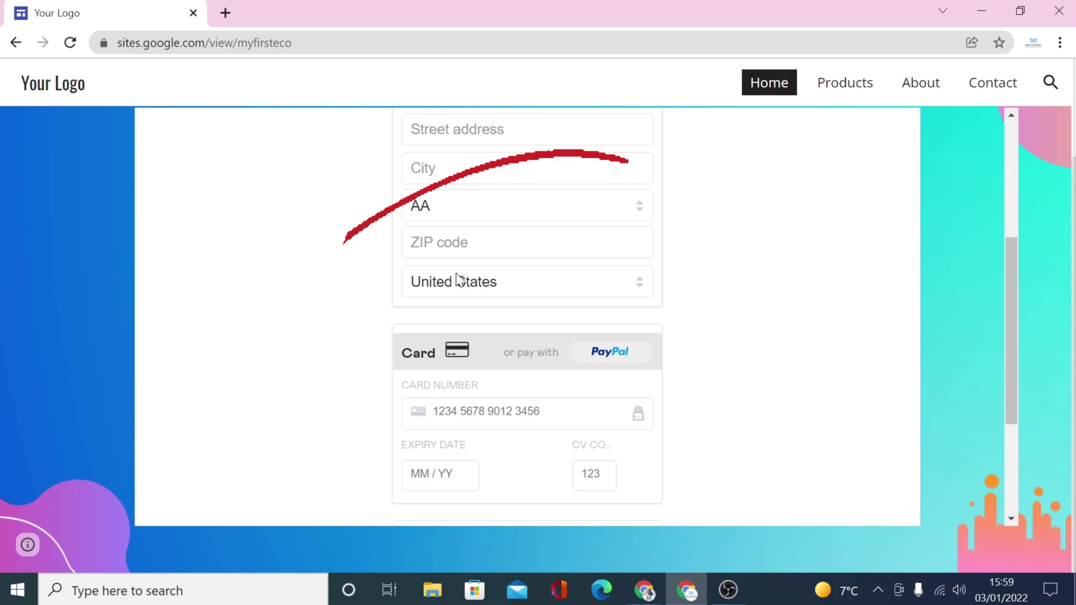
scroll(527, 313, "up", 3)
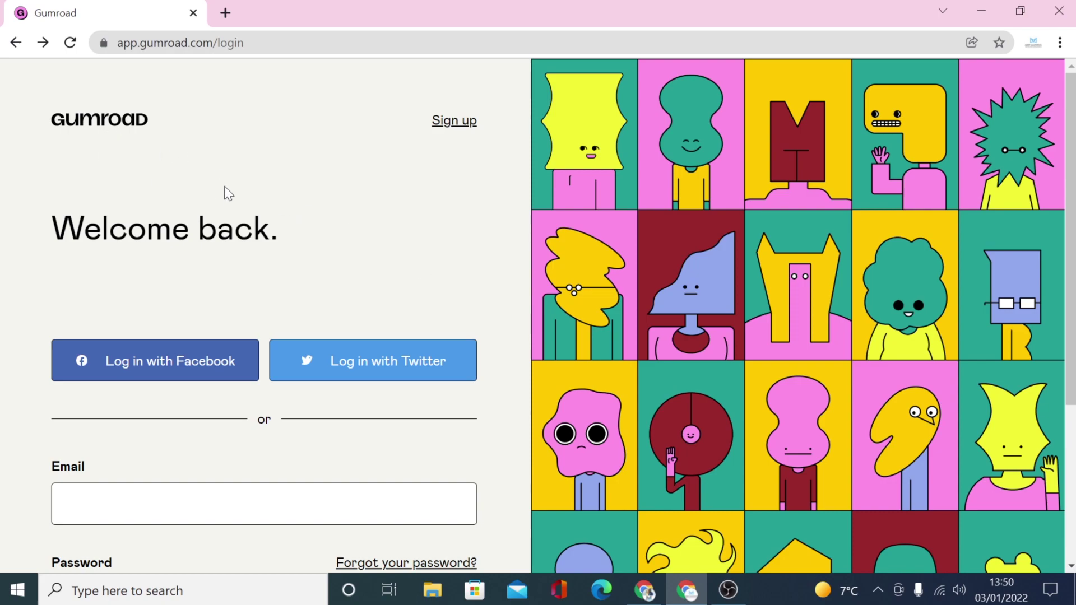
Examine the Gumroad login page, open the sign-up page and look over its account creation form
scroll(296, 235, "down", 4)
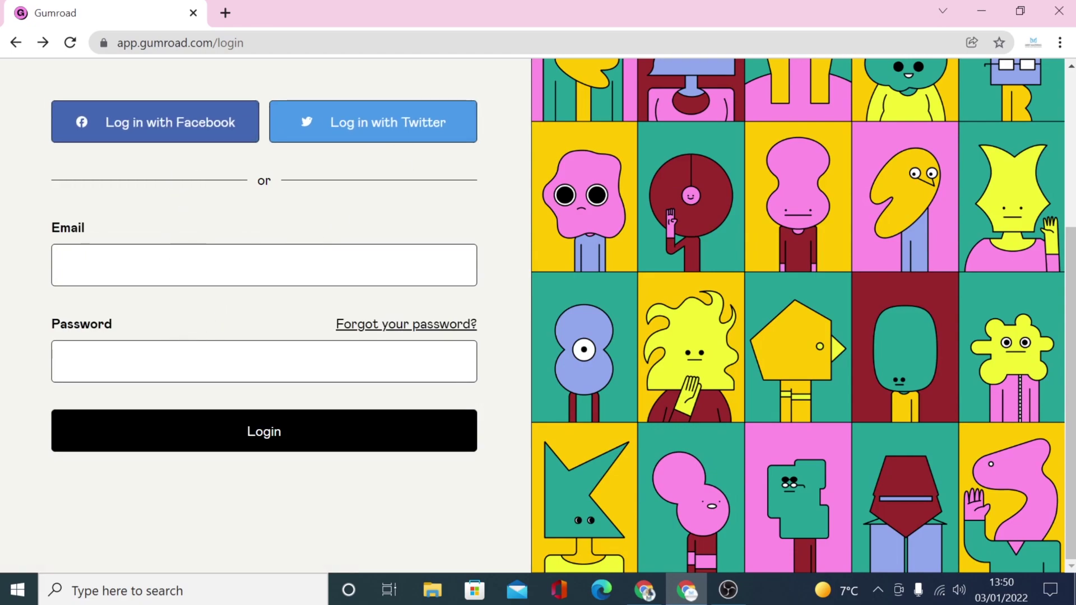
scroll(278, 321, "up", 4)
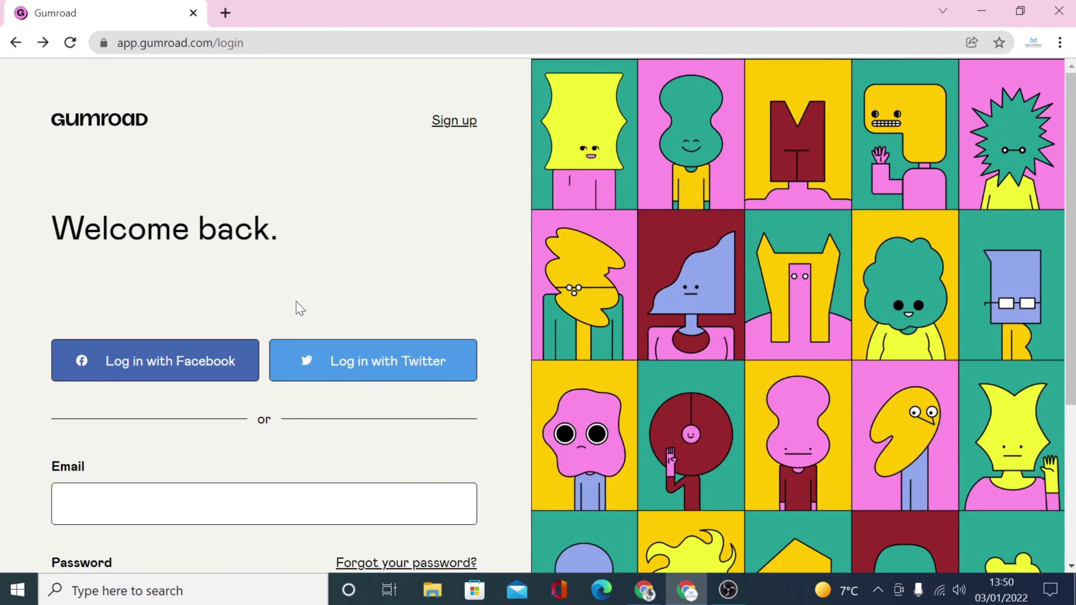
left_click(452, 130)
scroll(193, 326, "down", 4)
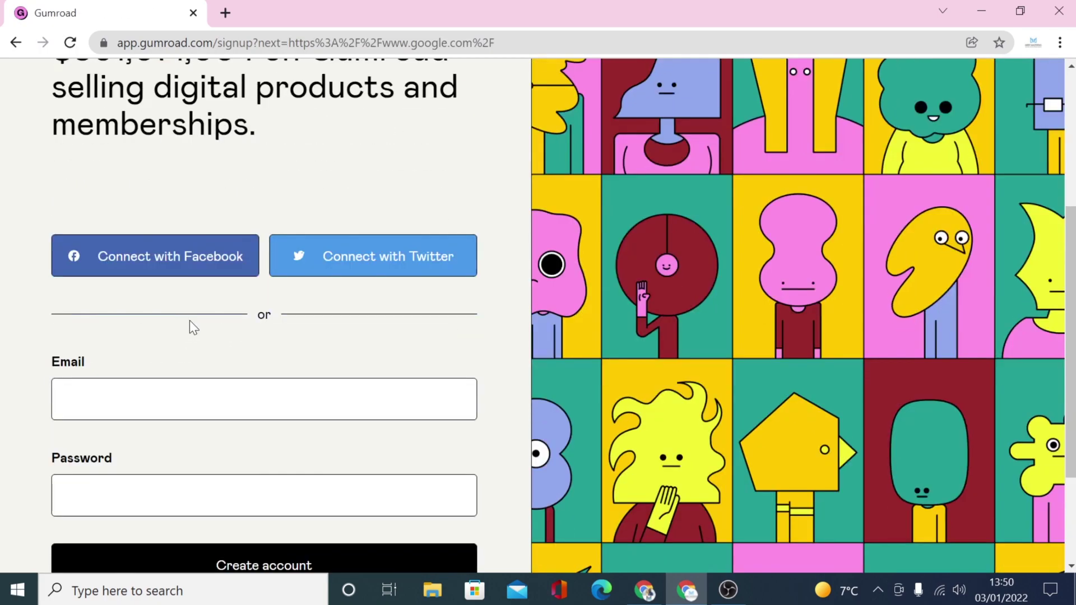
scroll(283, 344, "down", 3)
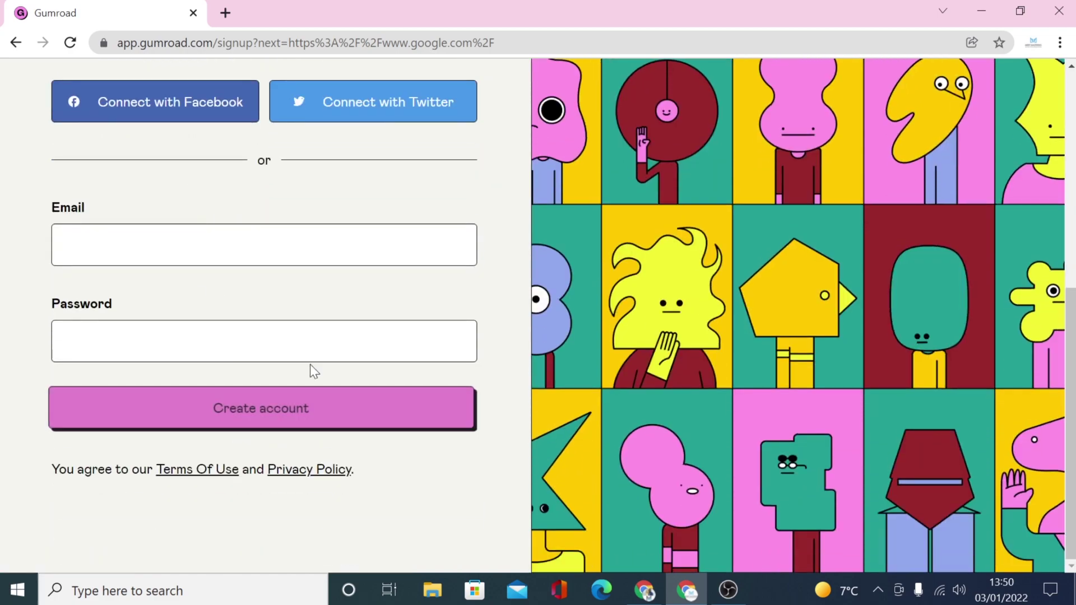
scroll(324, 353, "up", 4)
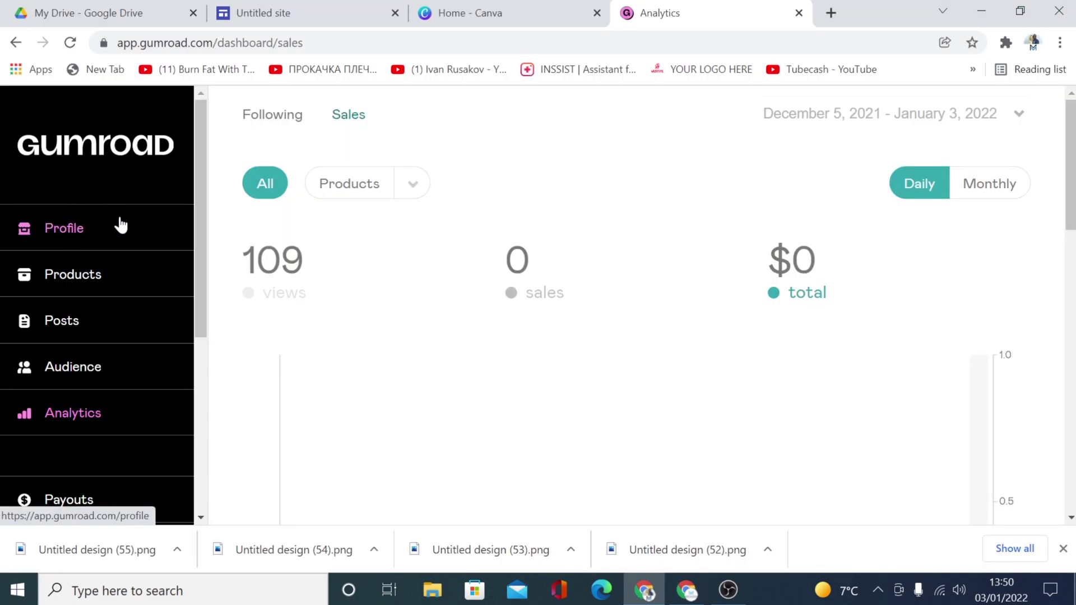
Start a new classic product from the Gumroad product list and name it "Mens Tshirt"
left_click(73, 280)
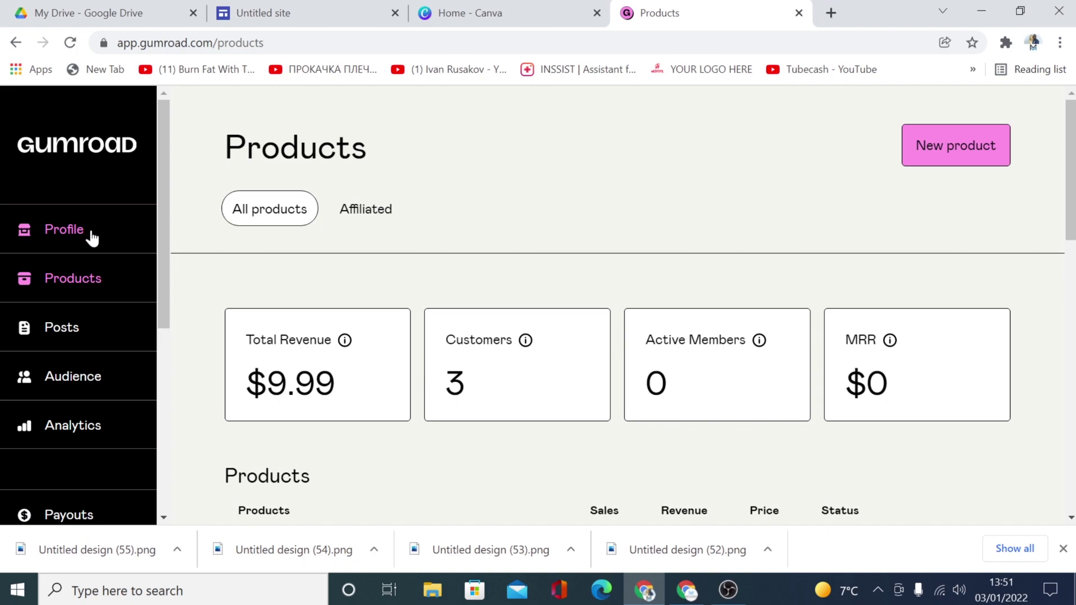
left_click(945, 157)
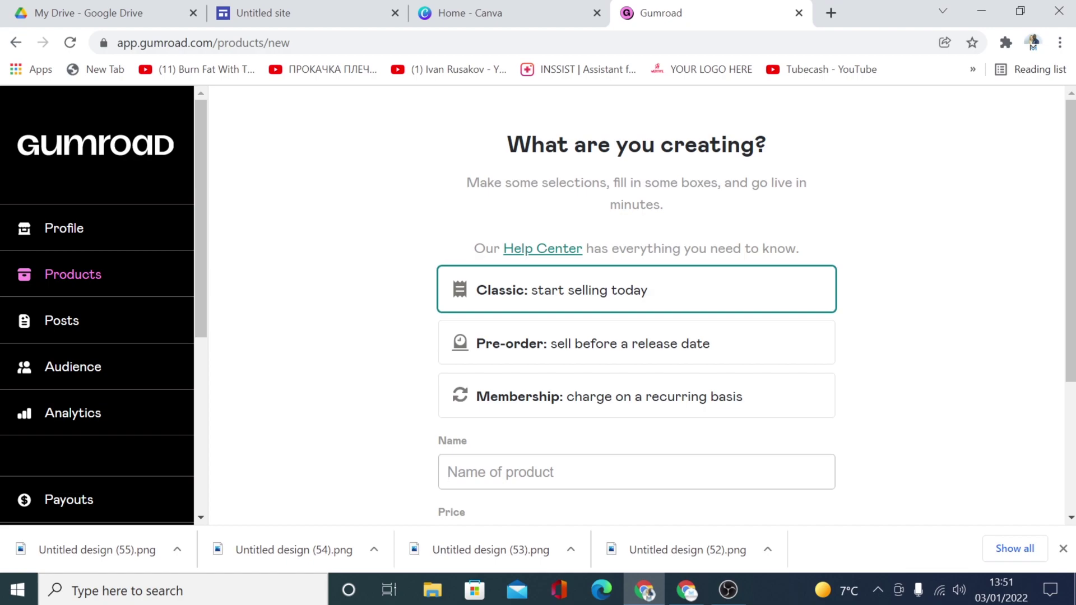
scroll(576, 312, "down", 1)
left_click(560, 388)
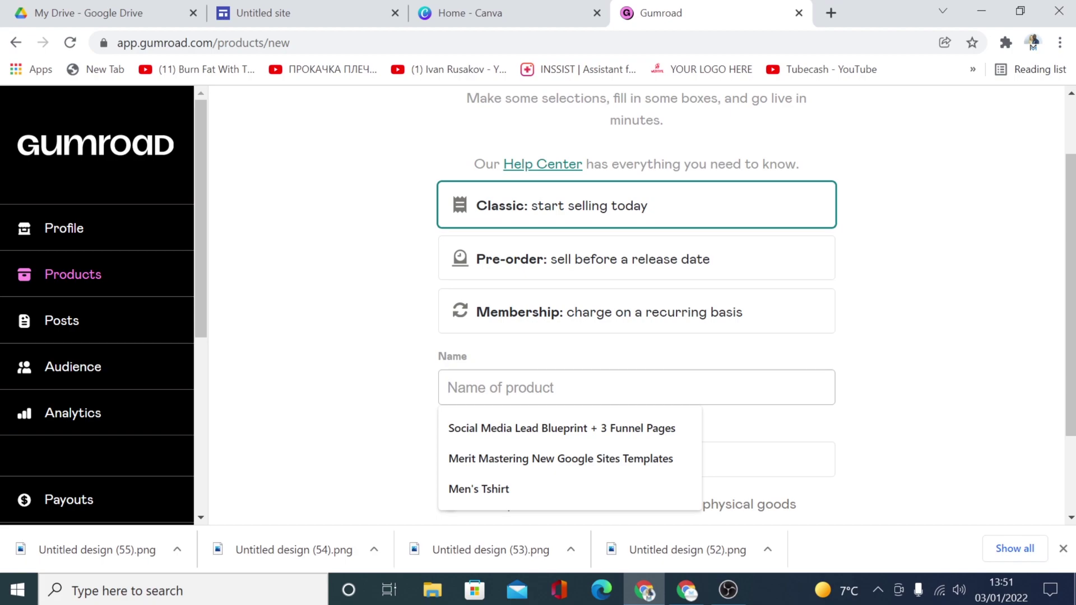
type("Mens")
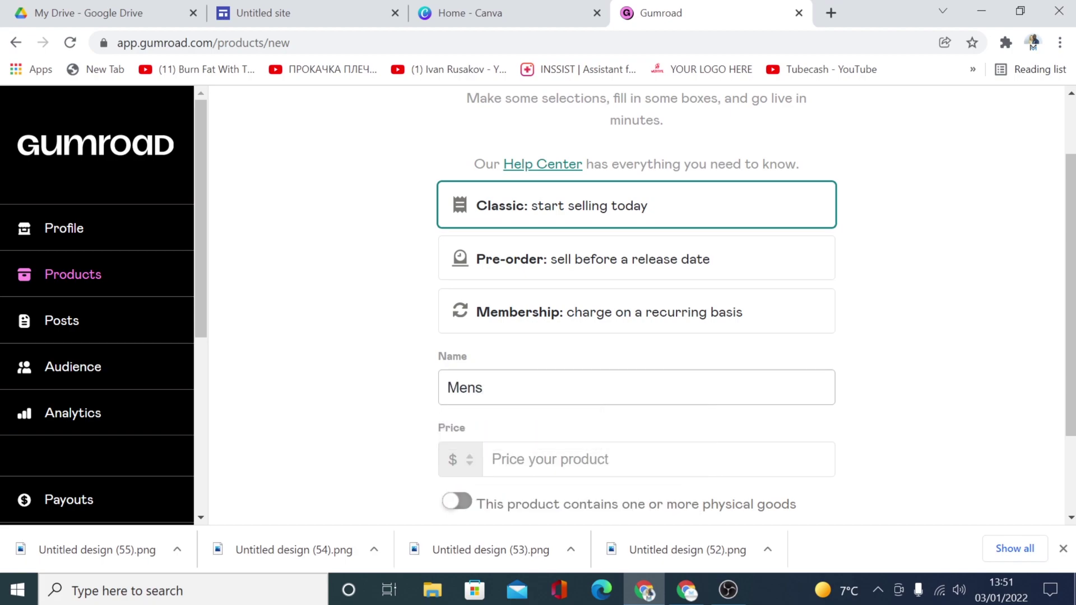
type(" t")
type("shirt")
Price the new product at $5 and continue to its customization page
scroll(476, 355, "down", 2)
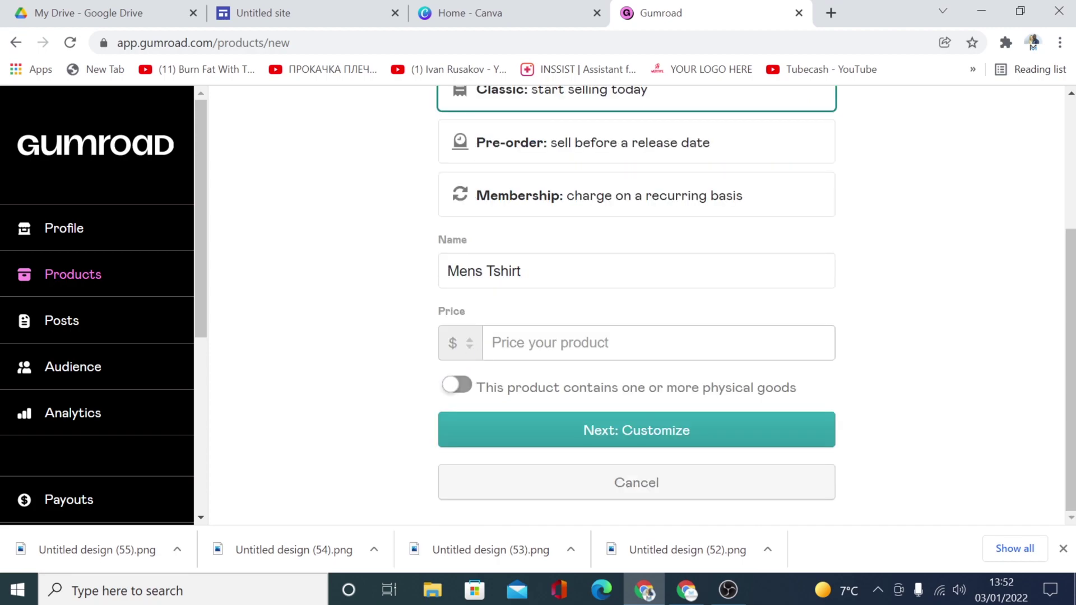
type("5")
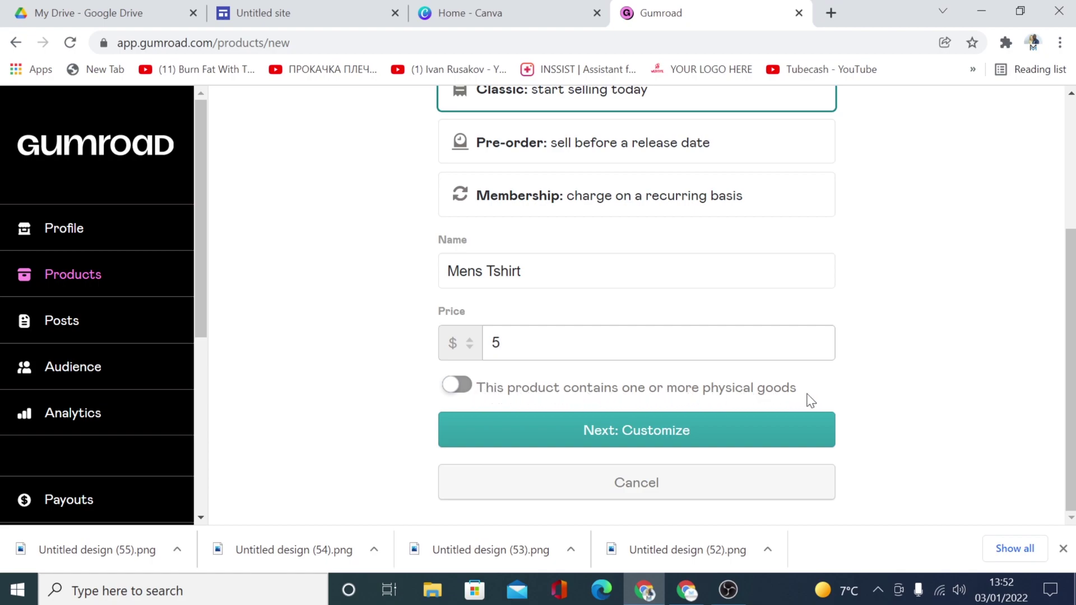
left_click(609, 437)
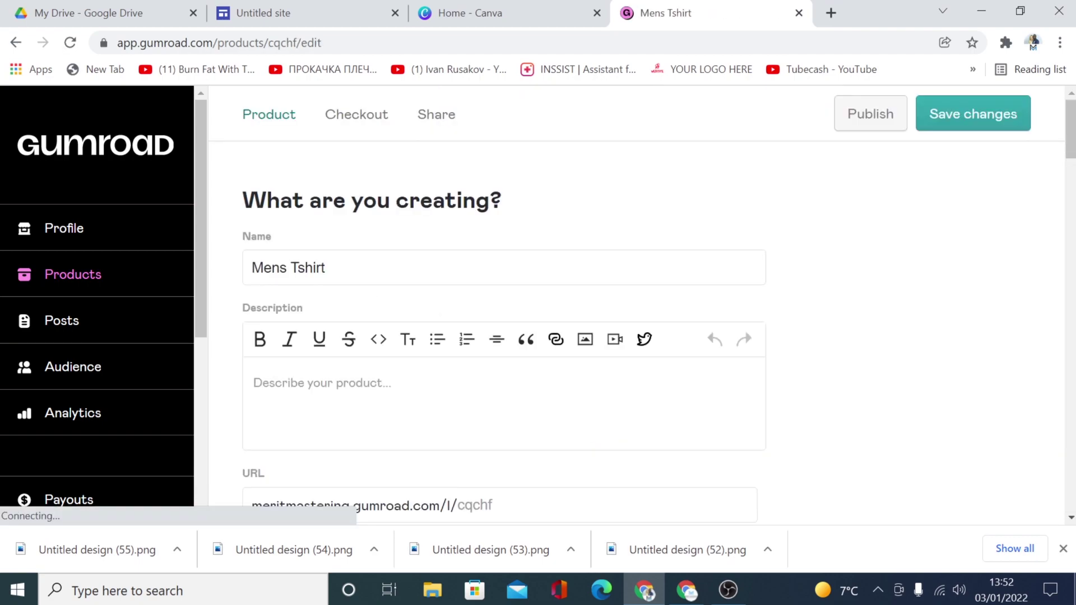
Enter "Description goes here" as the product description
left_click(336, 391)
left_click(326, 268)
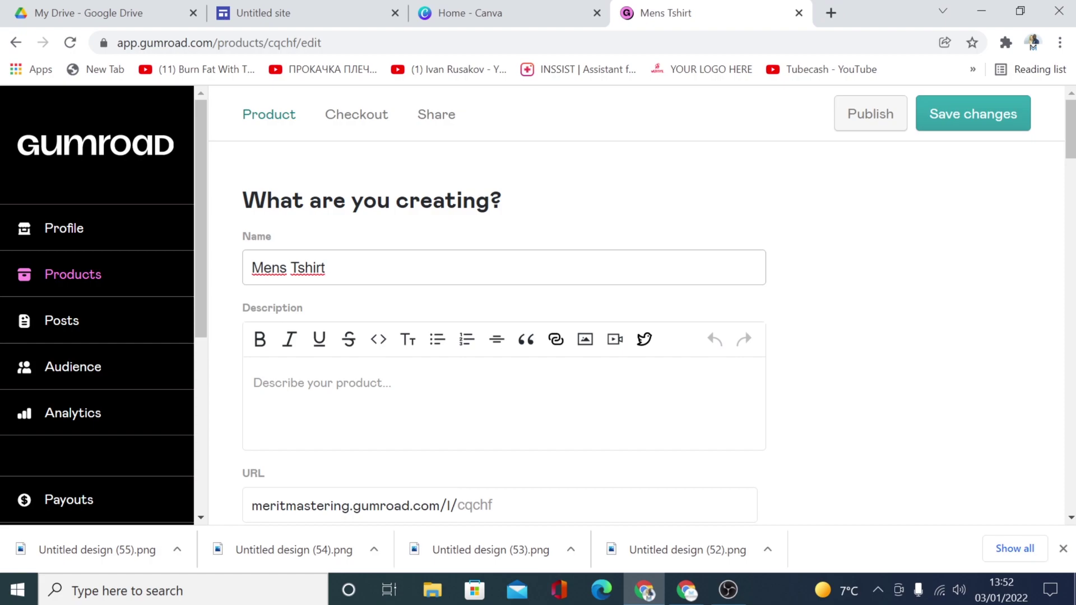
left_click(254, 382)
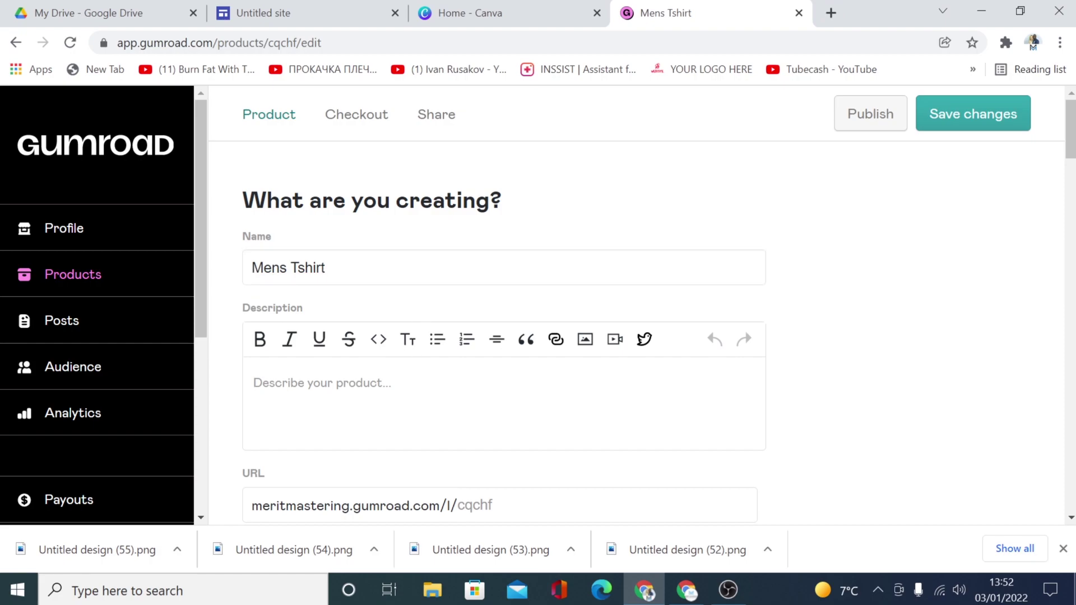
type("De")
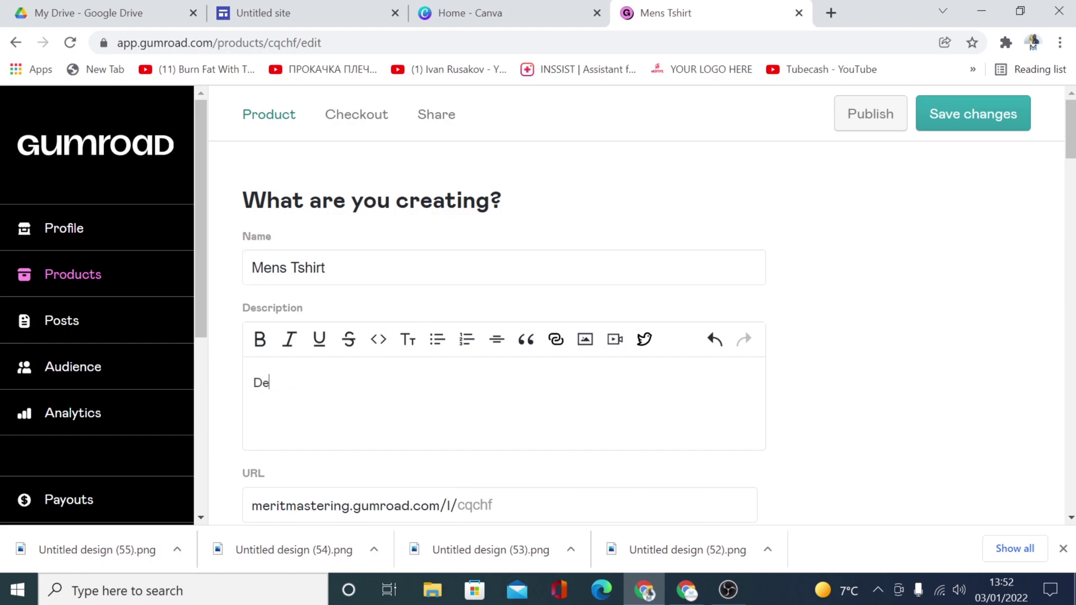
type("scription goes h")
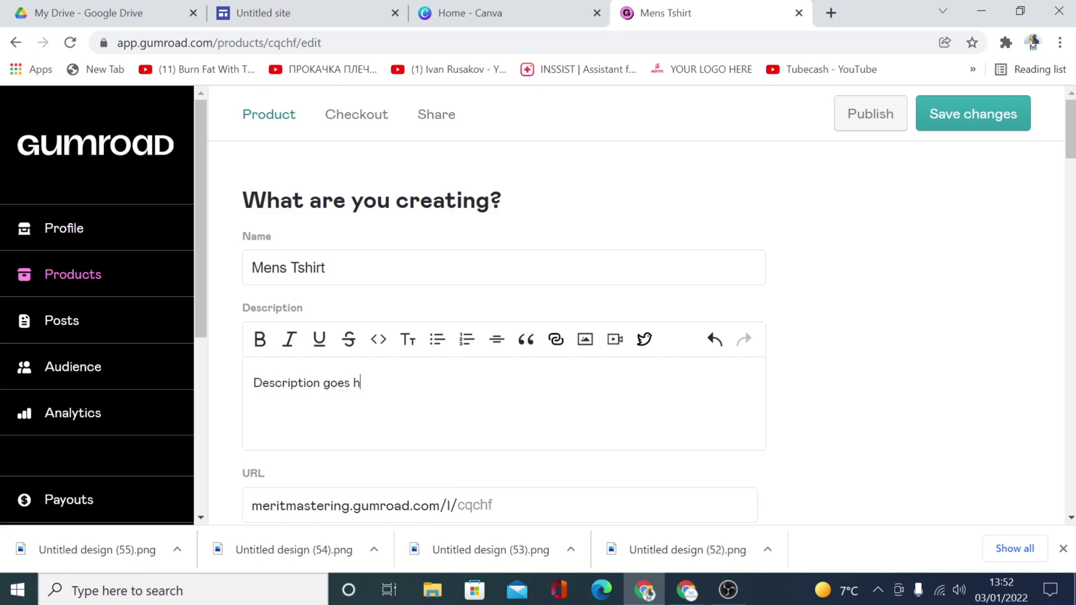
type("ere")
Make the whole product description text bold
left_click_drag(383, 383, 254, 383)
left_click(260, 340)
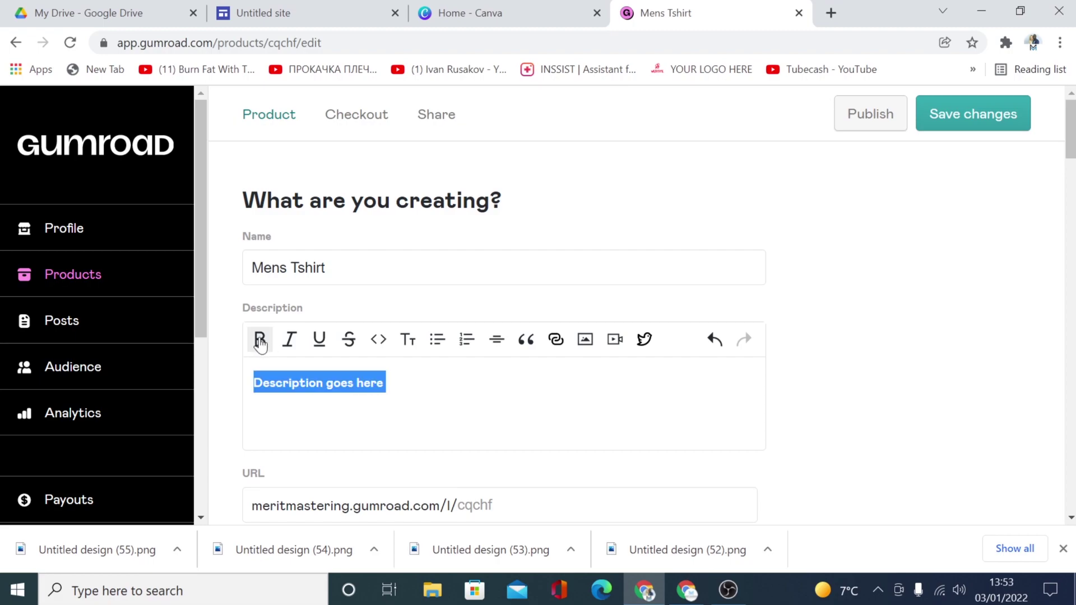
left_click(306, 382)
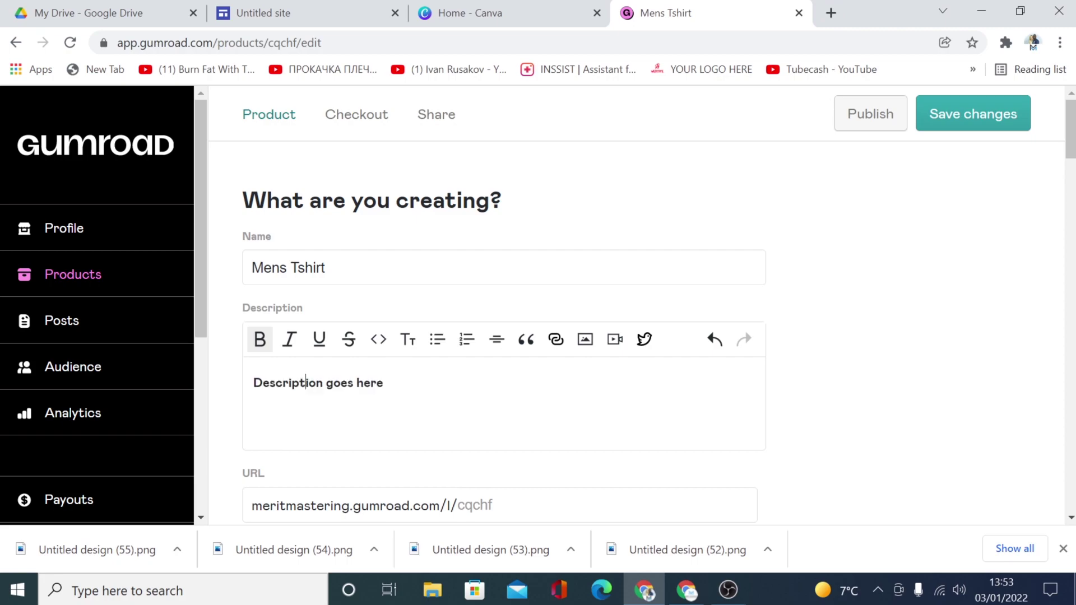
double_click(369, 383)
Upload the image "Untitled design (53)" from Downloads as the product cover
scroll(445, 365, "down", 6)
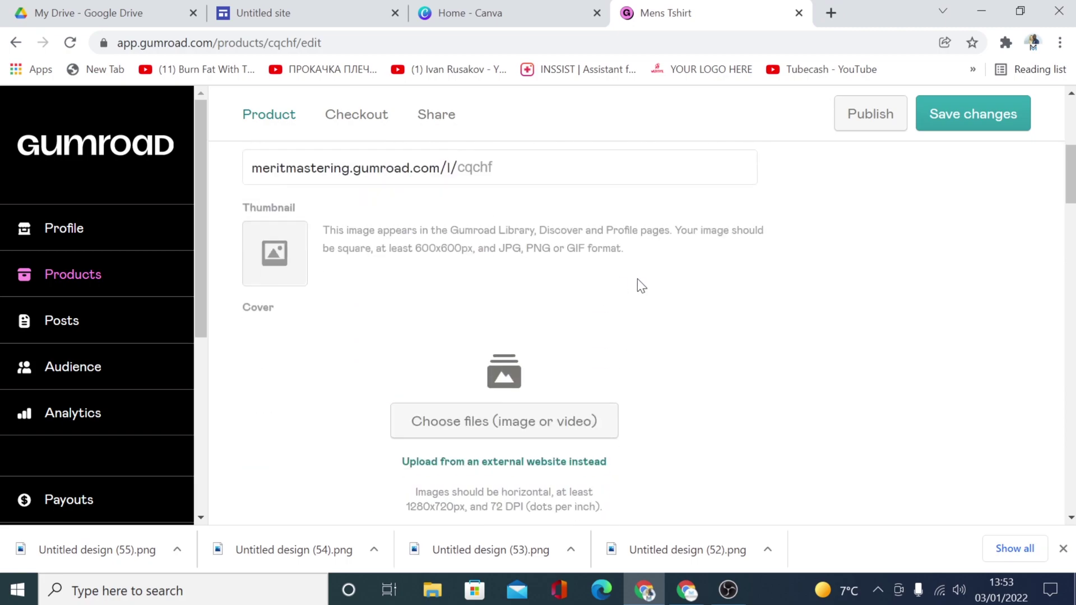
scroll(326, 293, "down", 2)
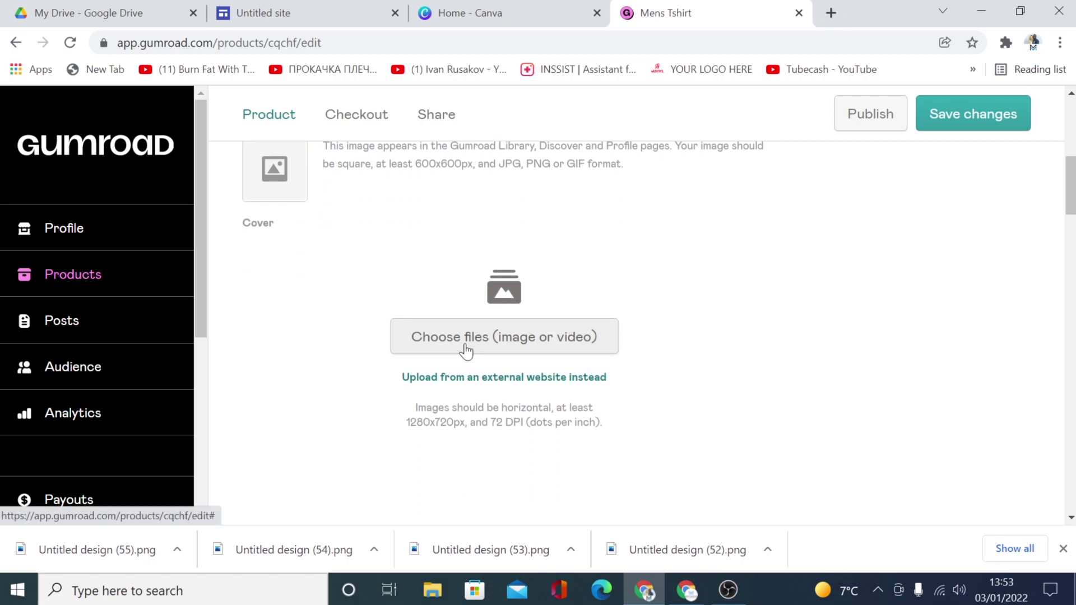
left_click(465, 350)
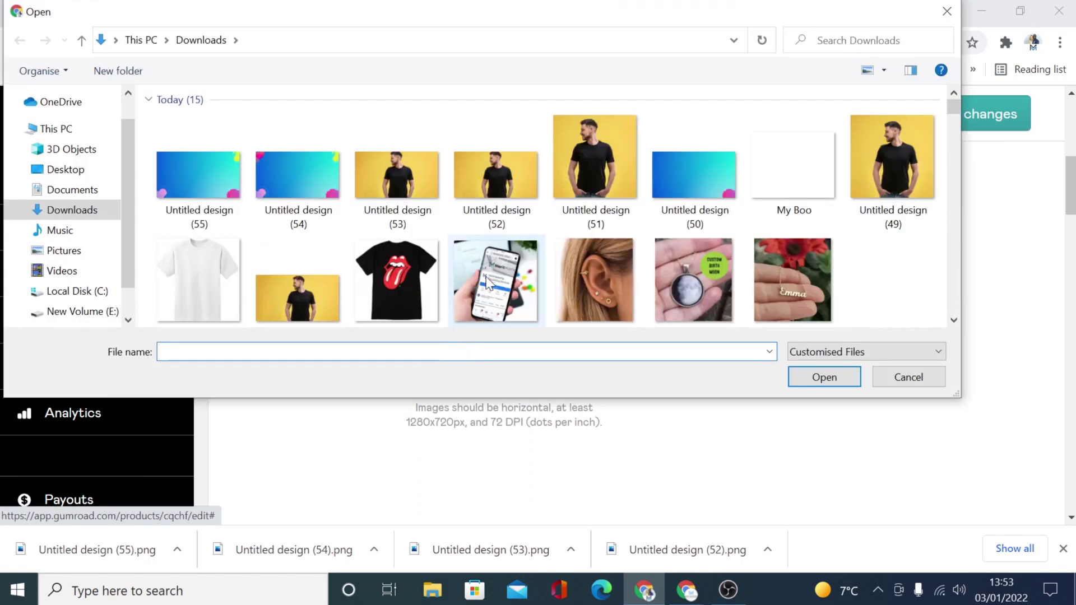
left_click(409, 186)
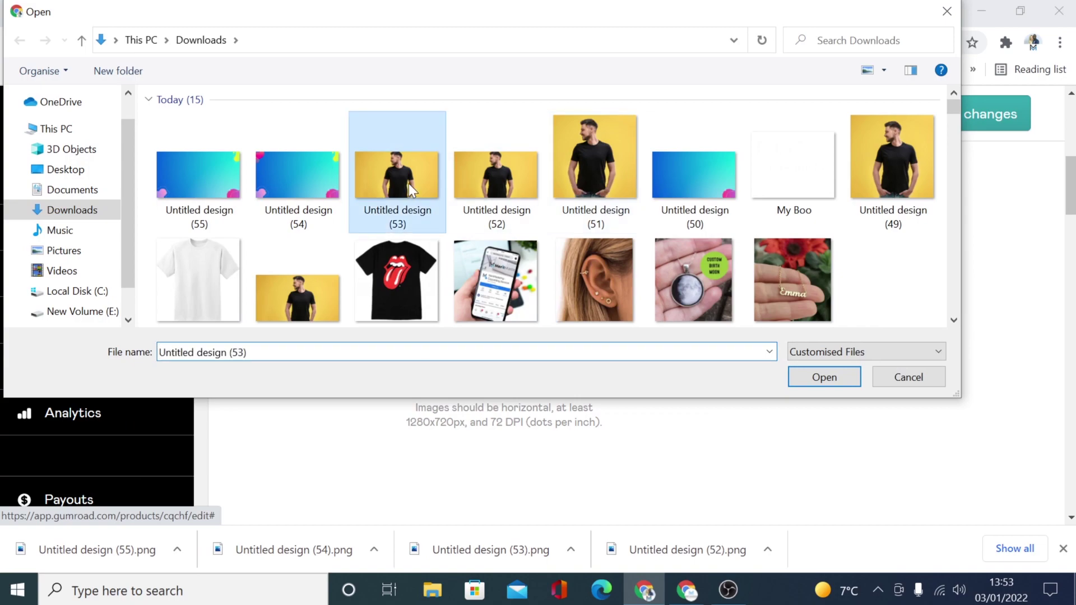
double_click(408, 183)
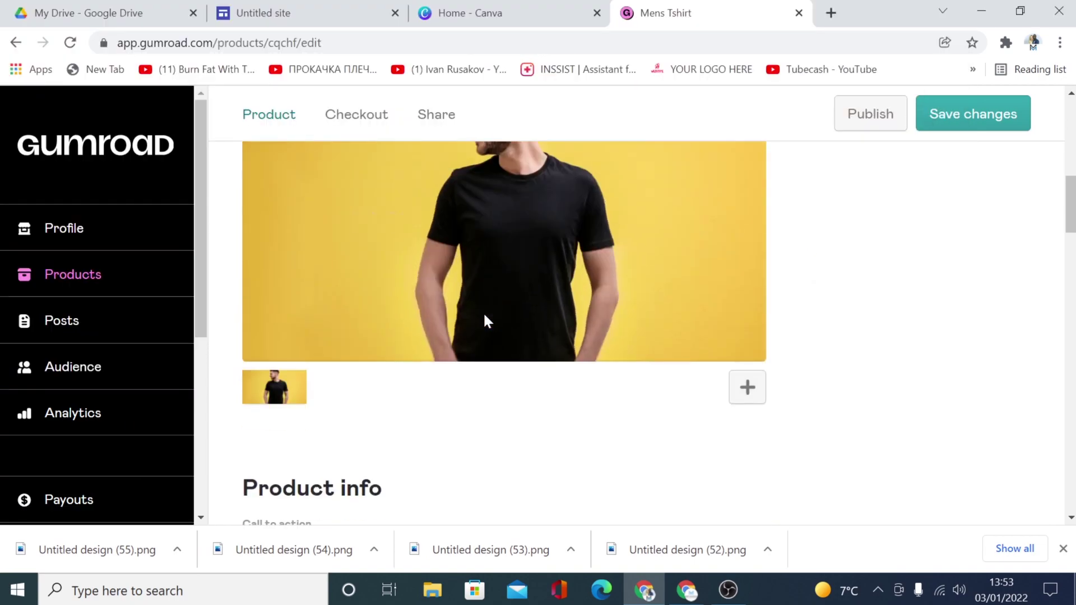
Set the call to action to "Buy this" and enter the summary "Buy one and get one for free"
scroll(482, 321, "down", 5)
left_click(293, 303)
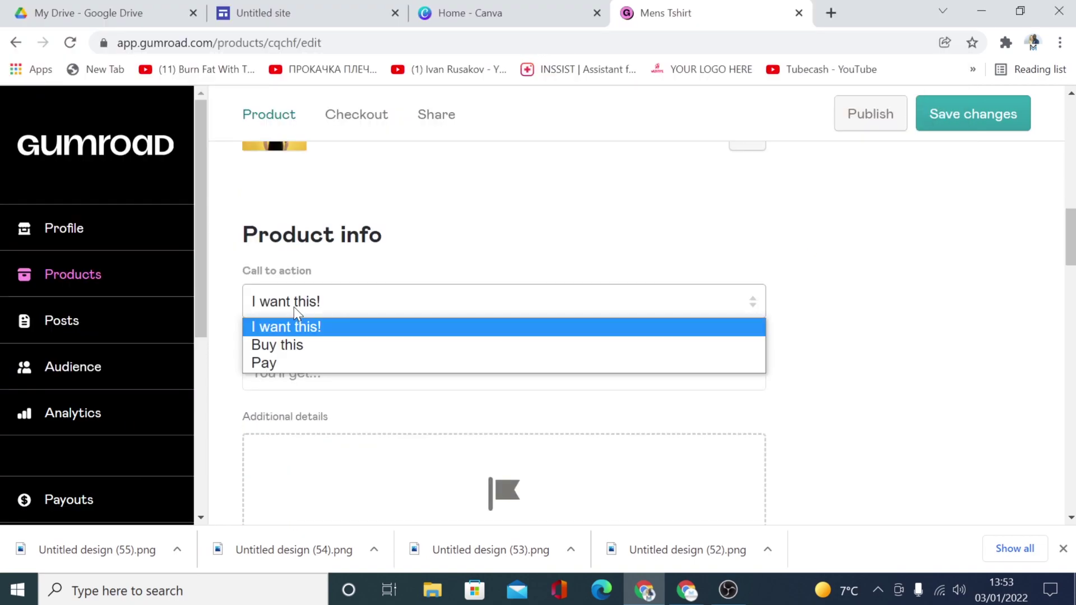
left_click(280, 344)
scroll(363, 315, "down", 1)
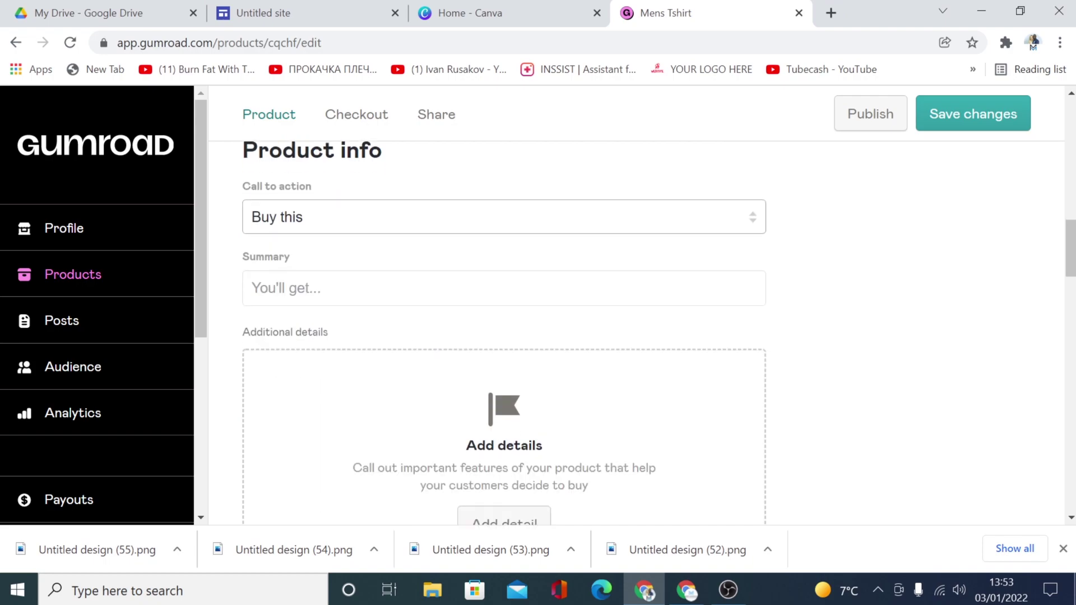
left_click(251, 288)
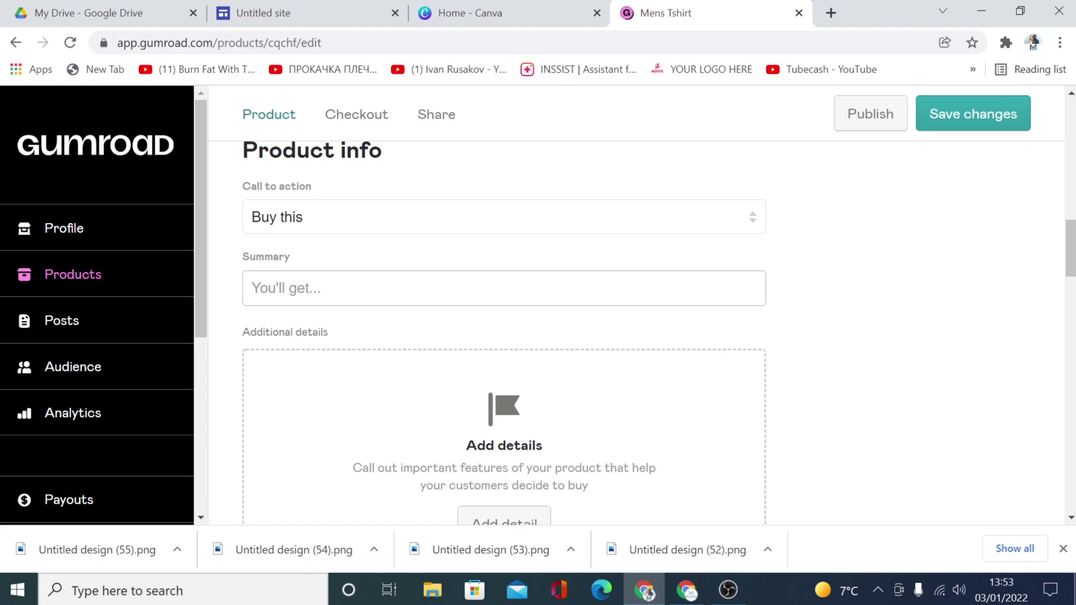
type("Buy none and get")
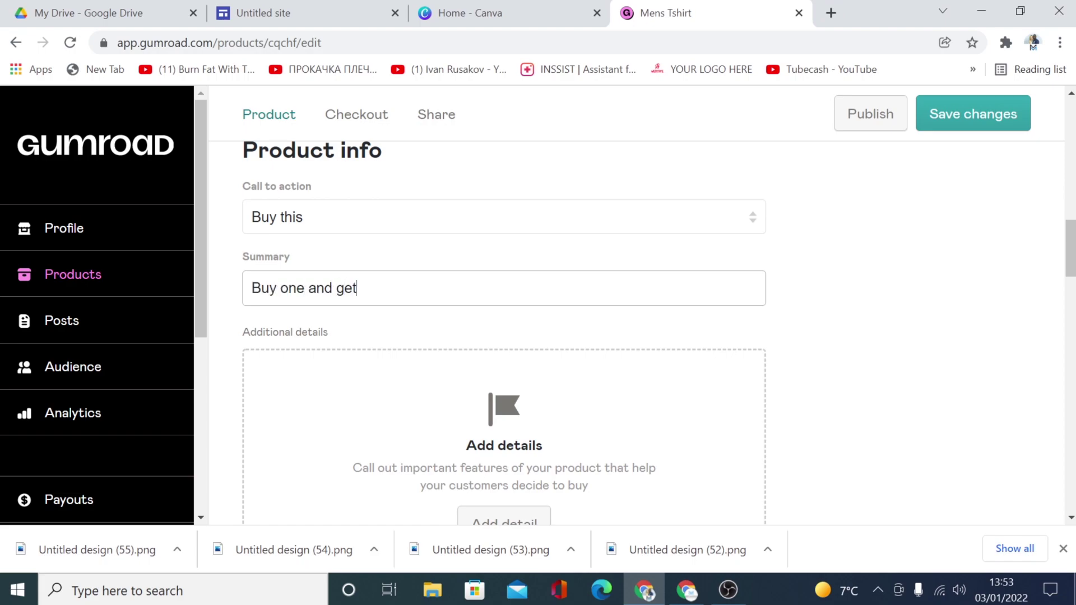
type(" one for free")
Add an additional product detail with the attribute "Cotton" and the value "100%"
scroll(488, 448, "down", 5)
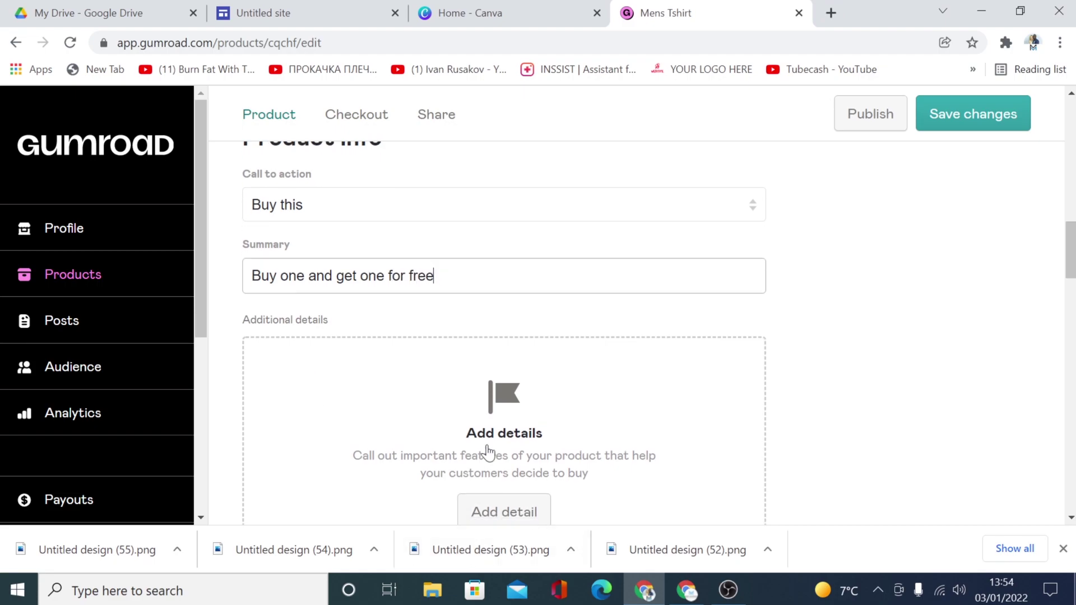
scroll(399, 238, "up", 3)
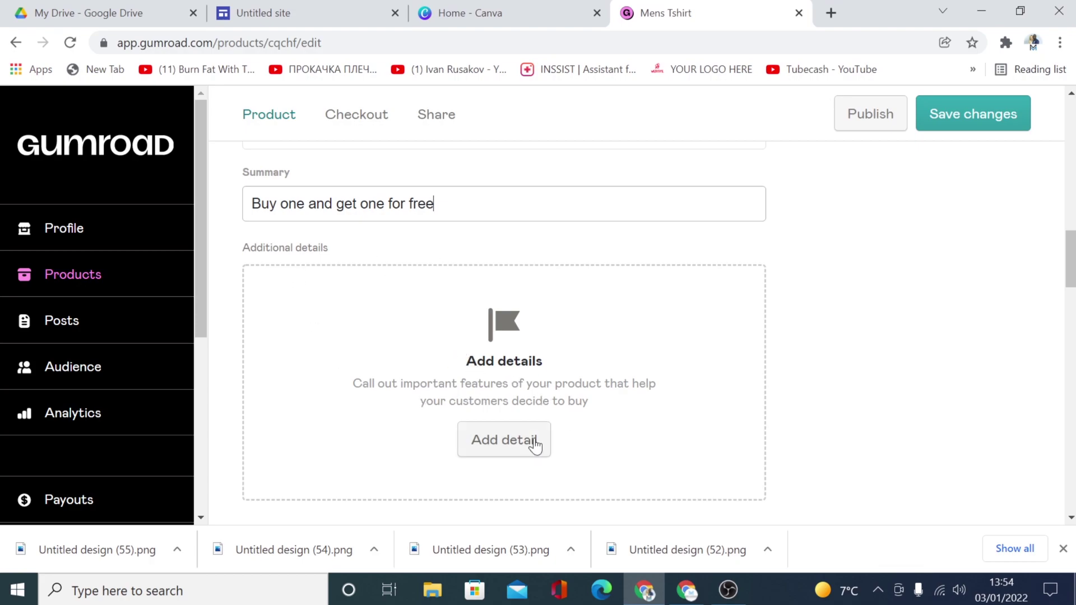
left_click(500, 442)
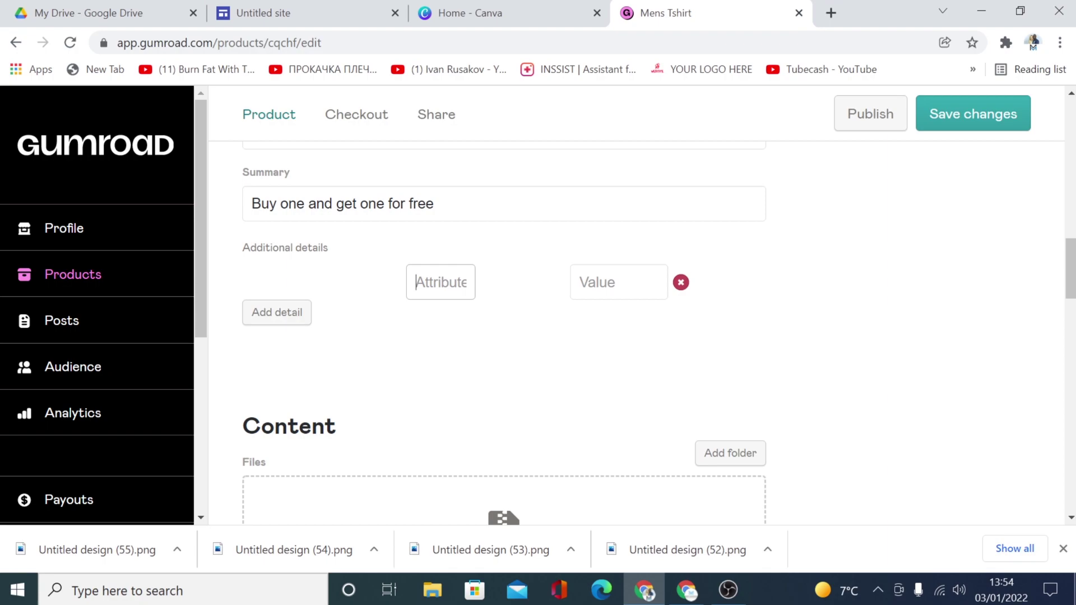
type("Cotton")
left_click(579, 283)
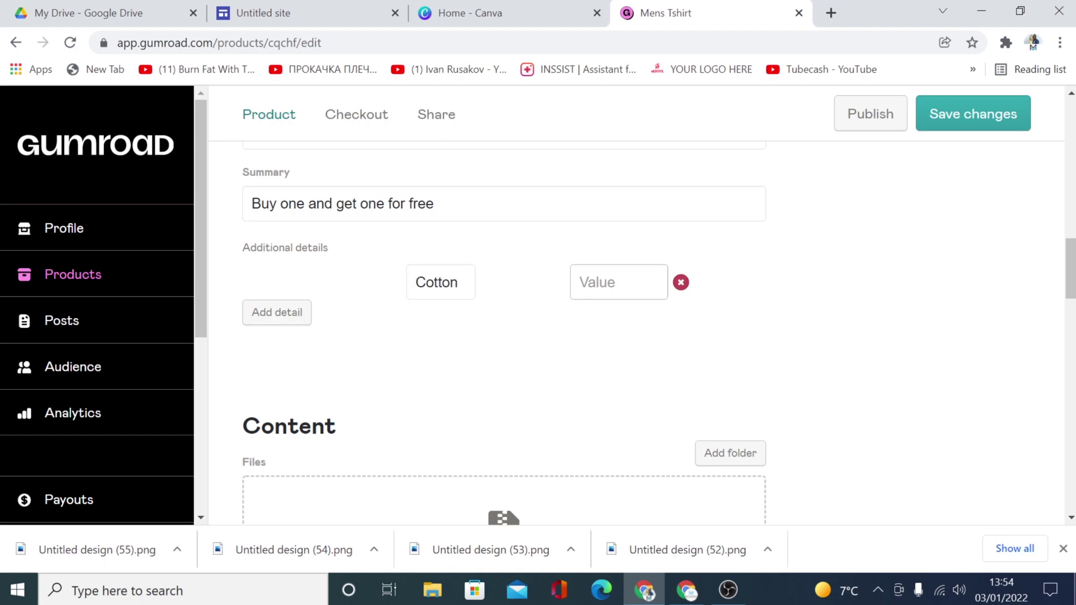
type("100%")
Review the product's content files, integrations, pricing and versions sections
scroll(600, 319, "down", 3)
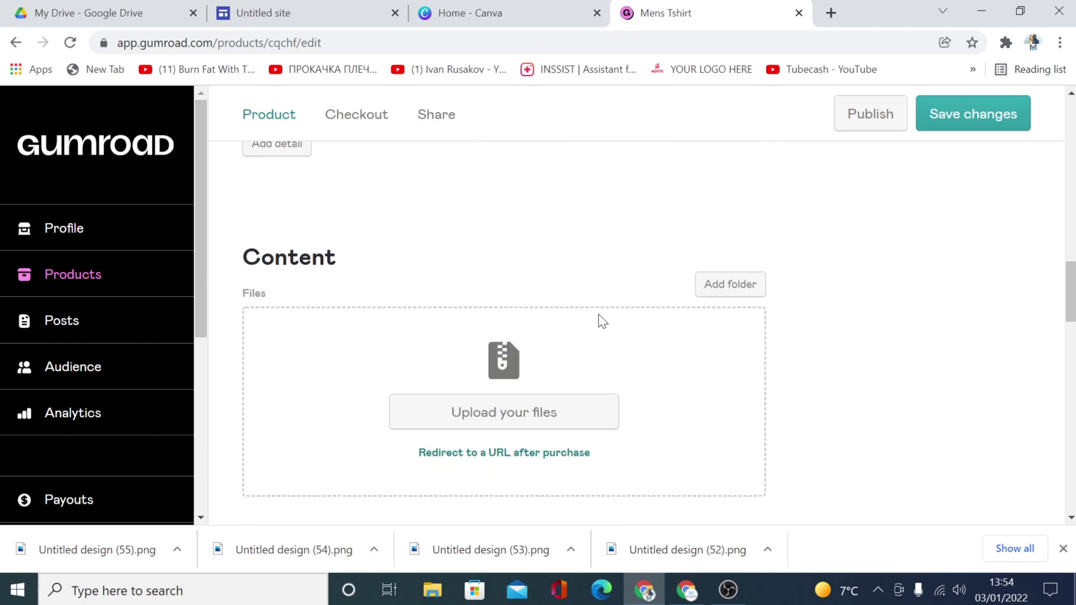
scroll(598, 305, "down", 2)
scroll(336, 293, "down", 6)
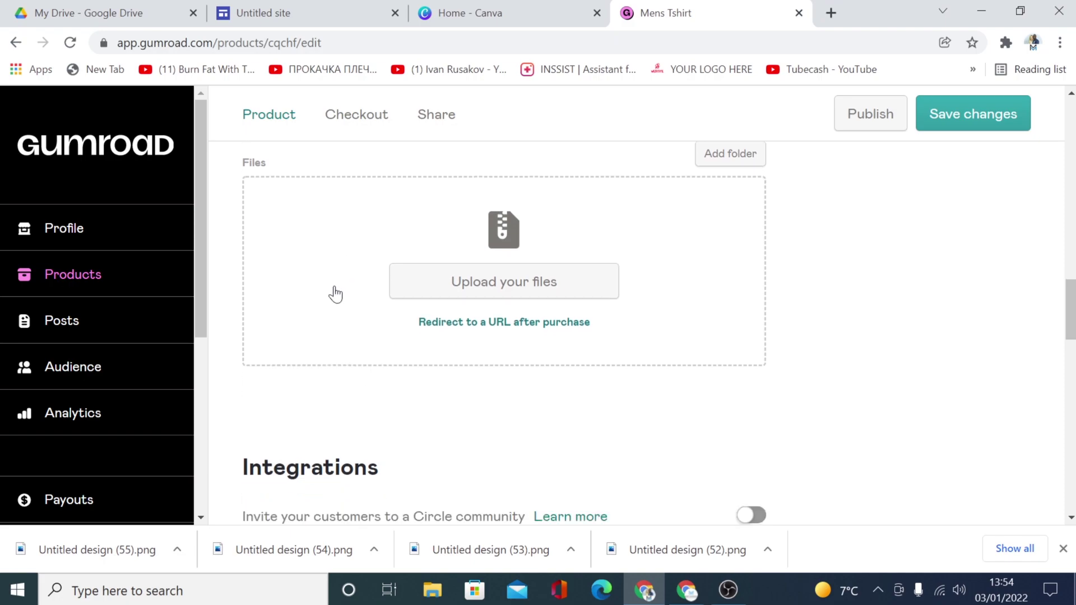
scroll(412, 280, "up", 4)
scroll(336, 224, "up", 3)
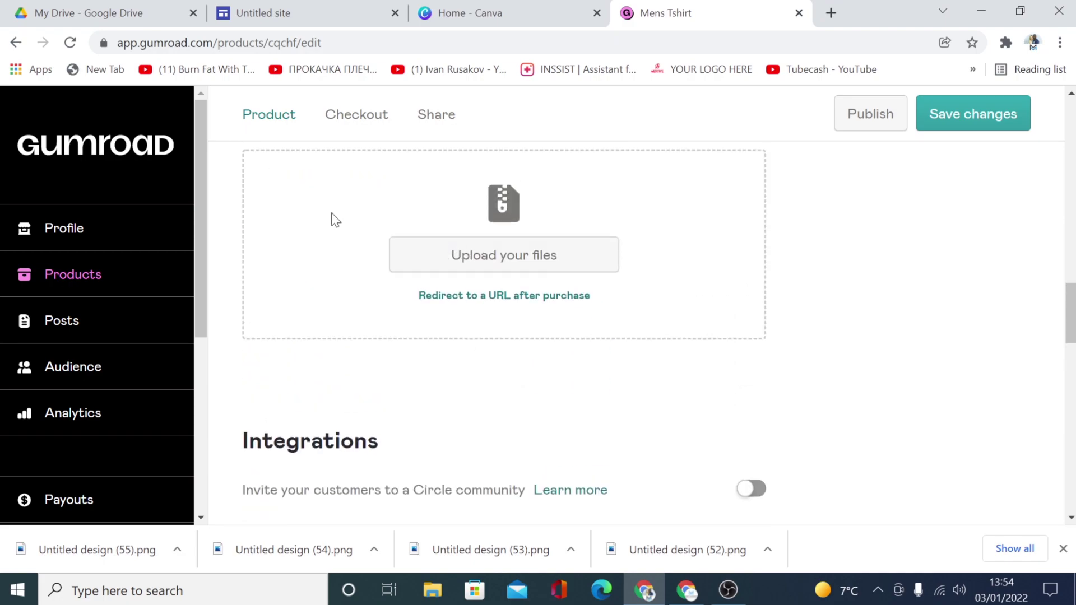
scroll(560, 426, "down", 5)
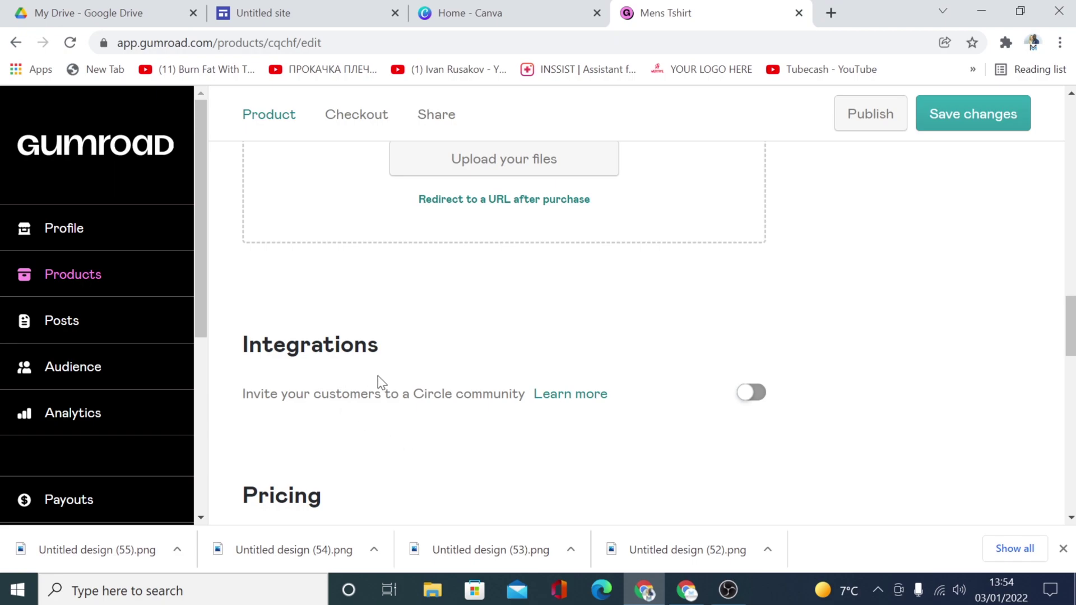
scroll(448, 370, "down", 2)
scroll(641, 336, "down", 3)
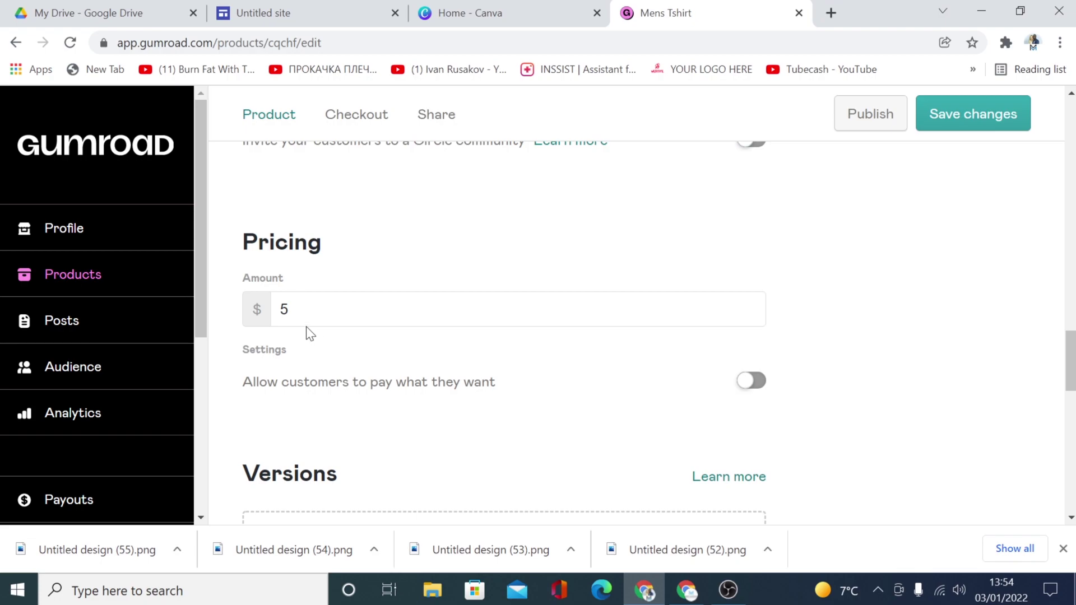
scroll(328, 320, "down", 2)
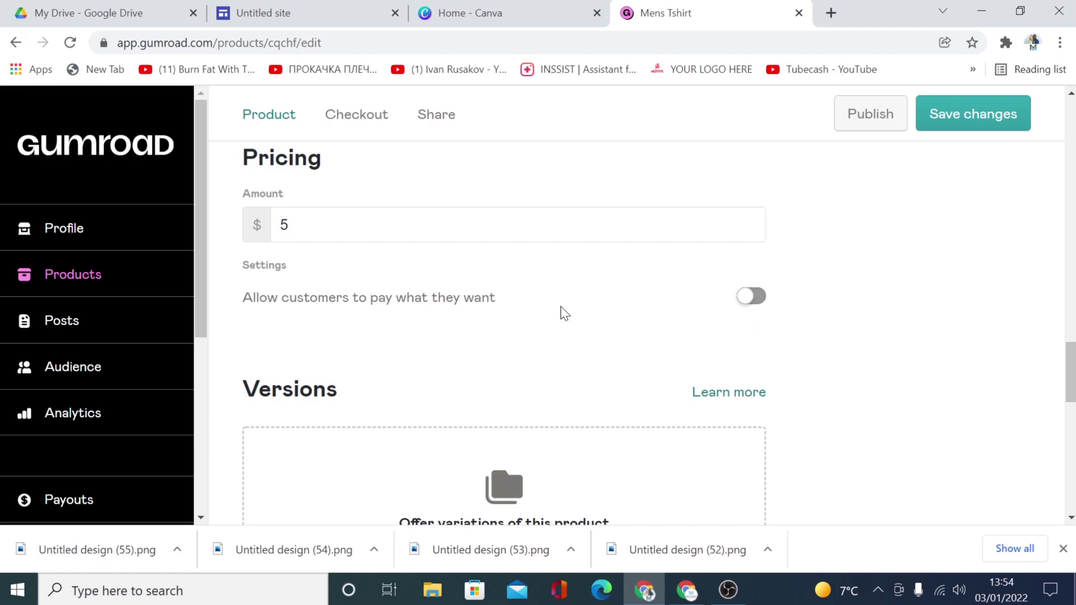
scroll(559, 312, "down", 2)
scroll(610, 353, "down", 1)
scroll(610, 352, "up", 1)
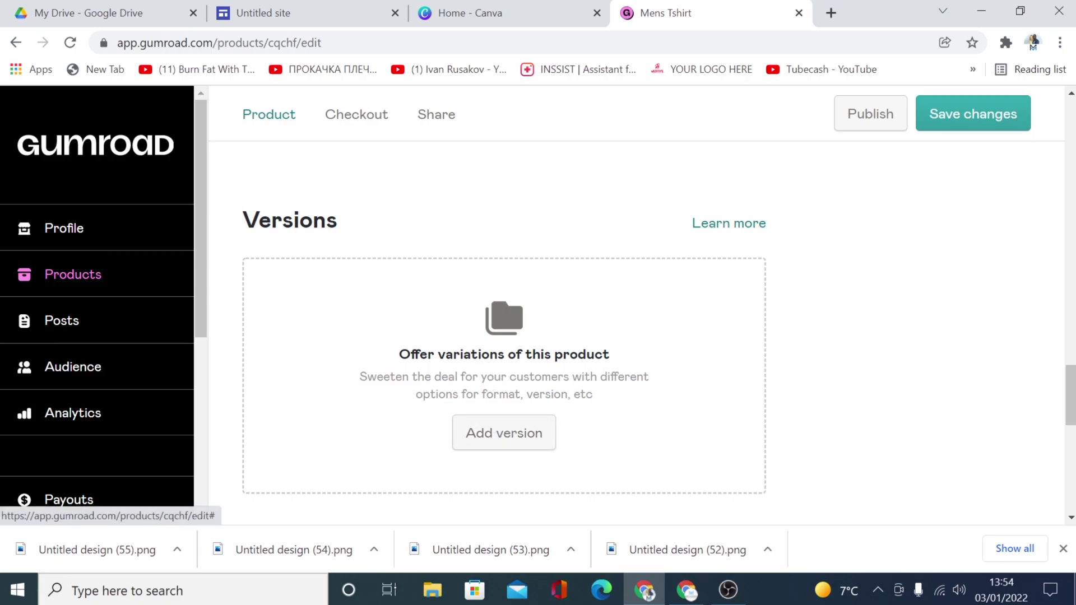
Add a product version with the variant name "Colour" and the option "Black"
left_click(515, 443)
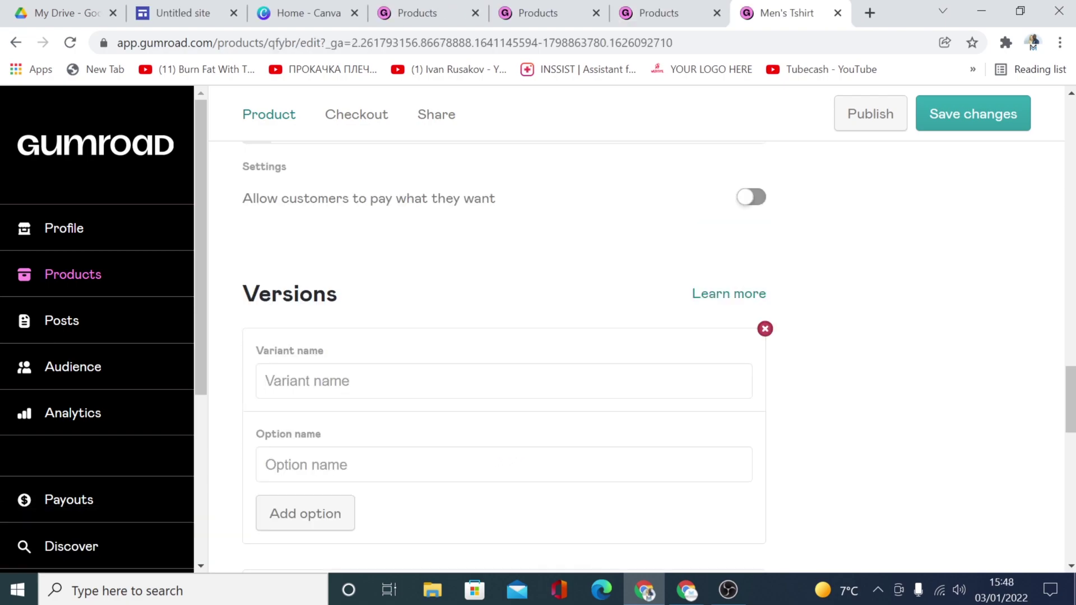
left_click(504, 381)
type("col")
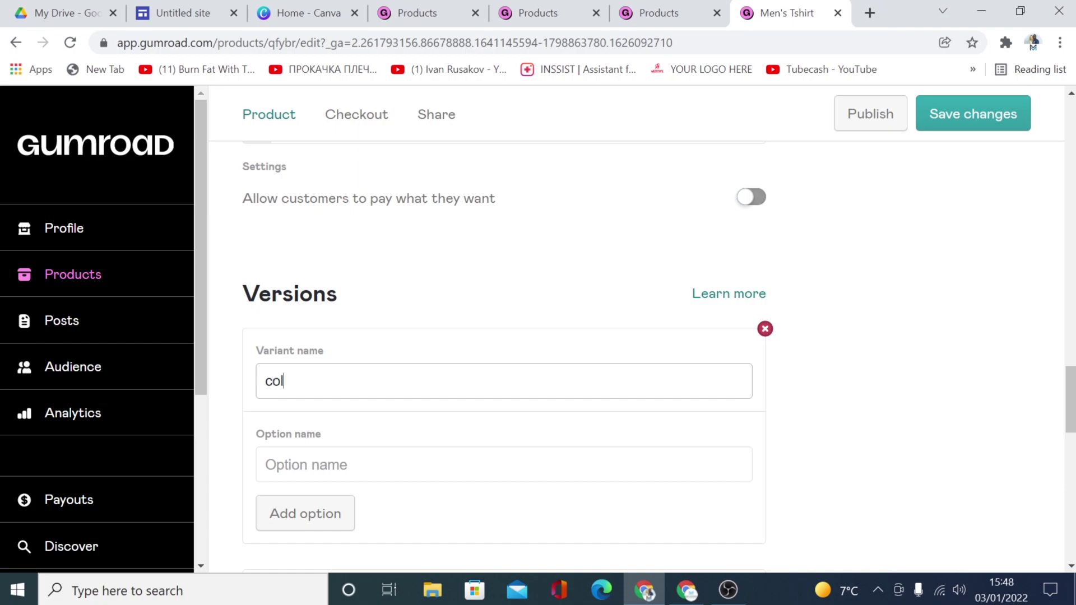
key("BackSpace")
key("BackSpace")
key("BackSpace")
type("Colo")
left_click(504, 465)
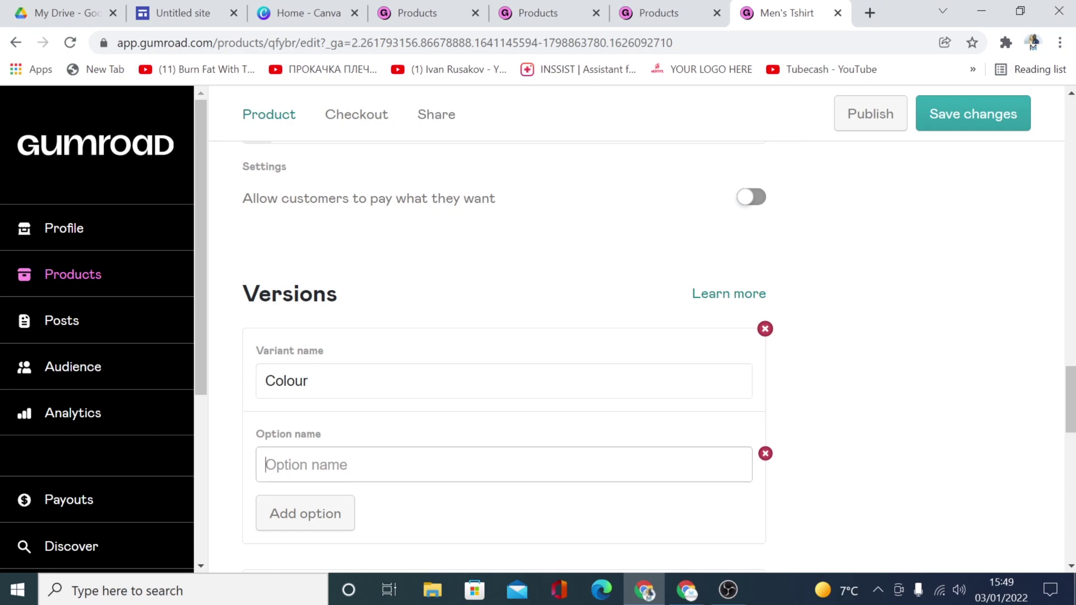
type("Black")
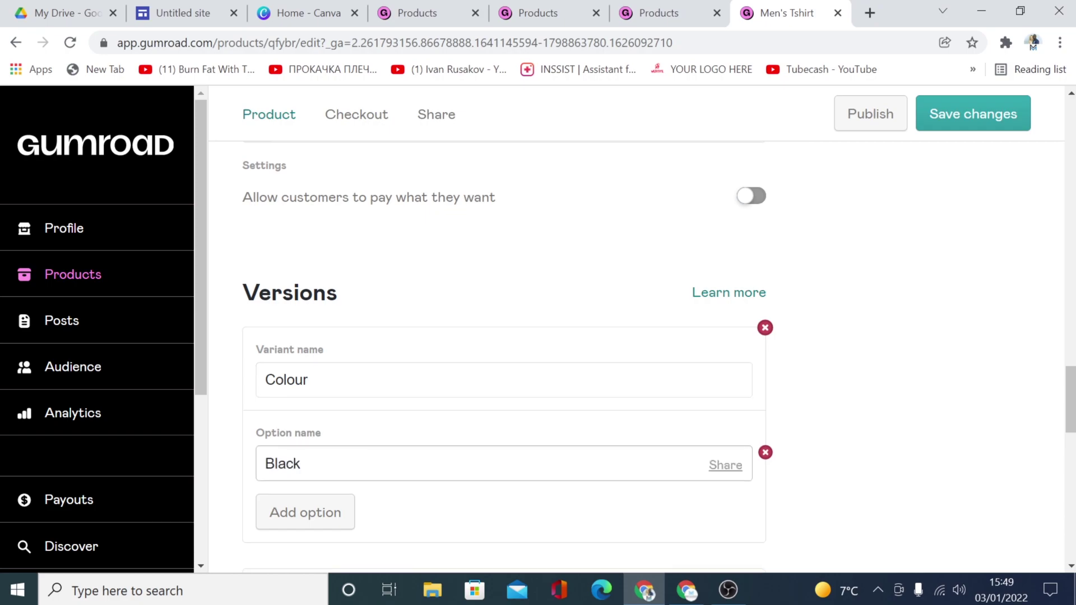
Name the second product variant "Size"
scroll(290, 317, "down", 6)
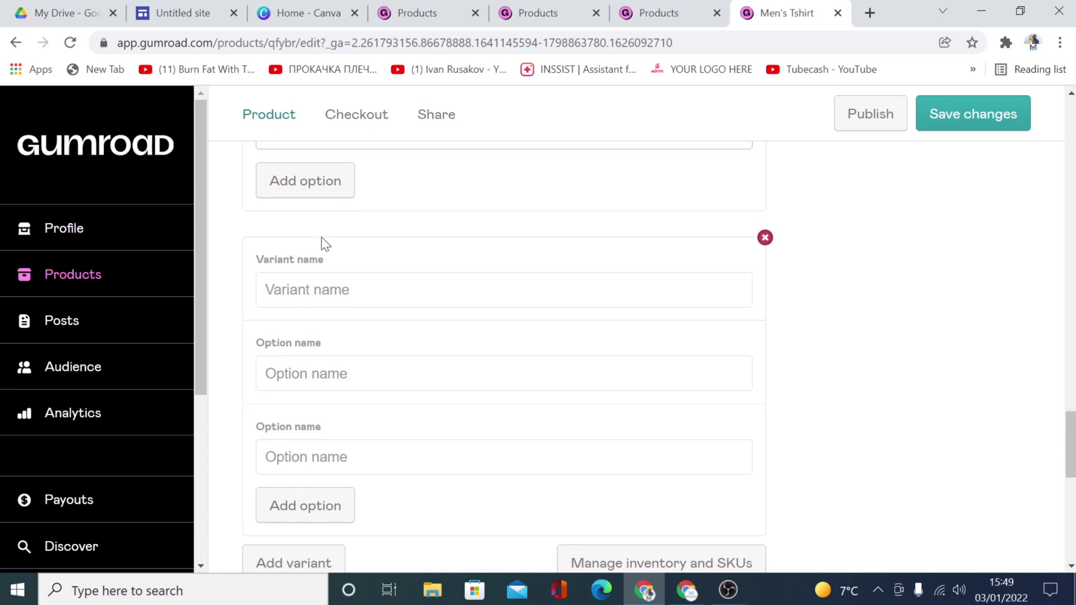
scroll(322, 243, "up", 3)
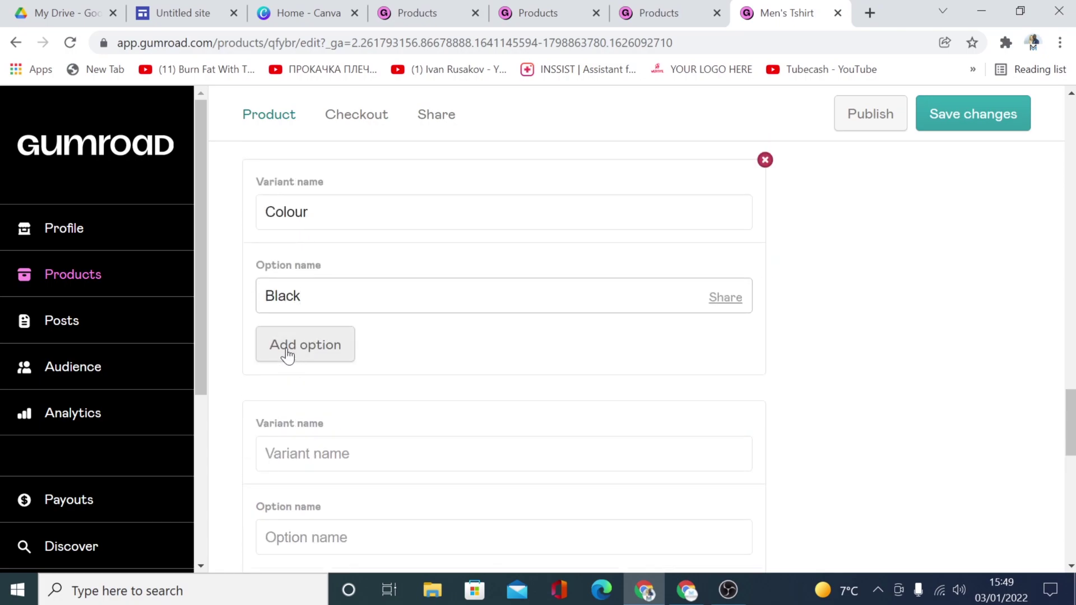
key("Tab")
key("Tab")
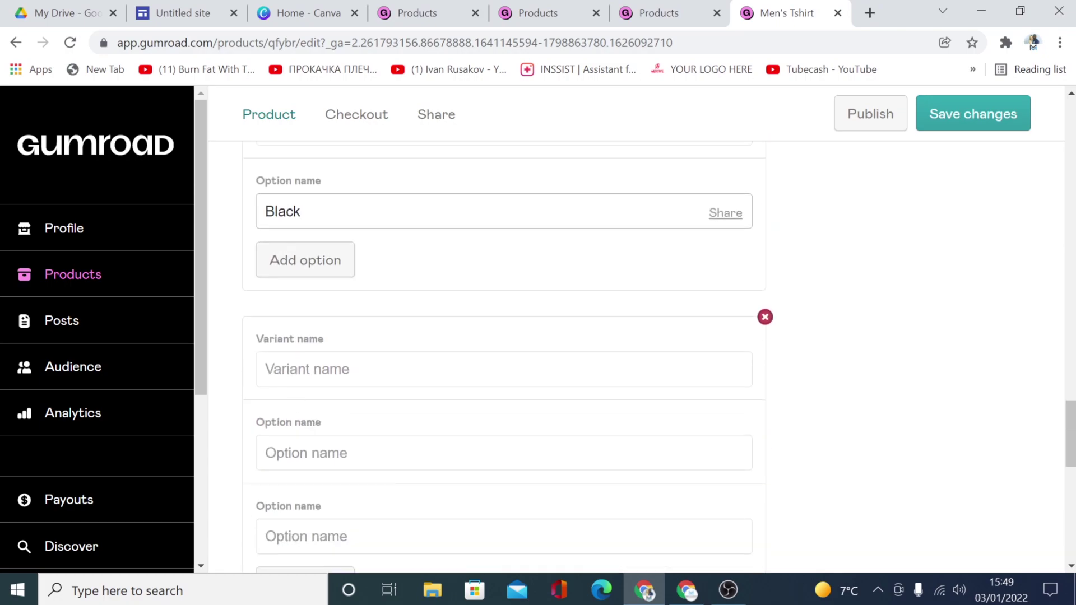
type("Sioze")
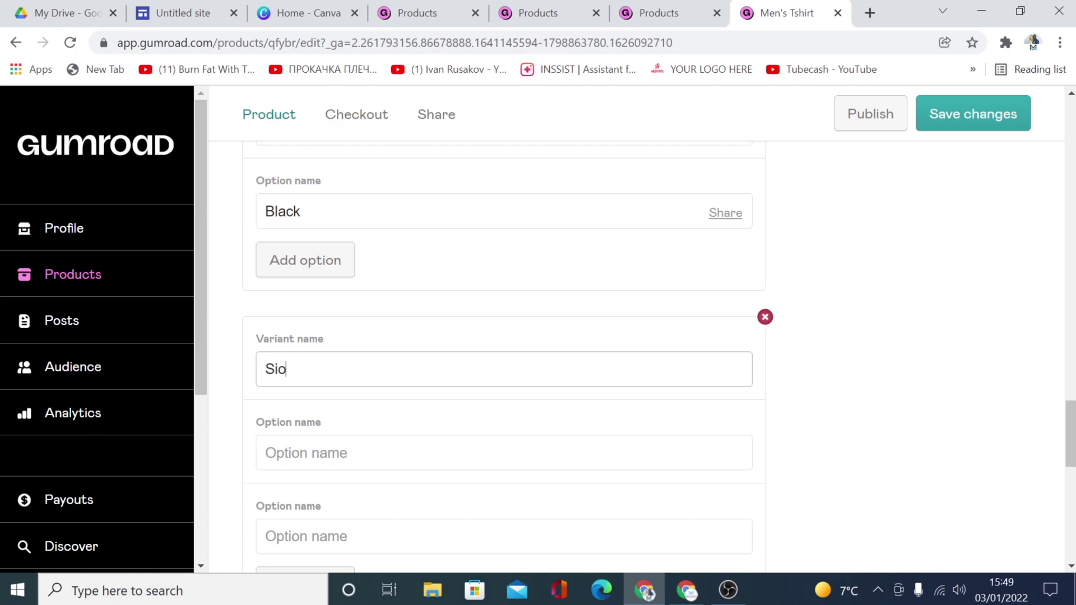
key("BackSpace")
key("BackSpace")
key("BackSpace")
type("ze")
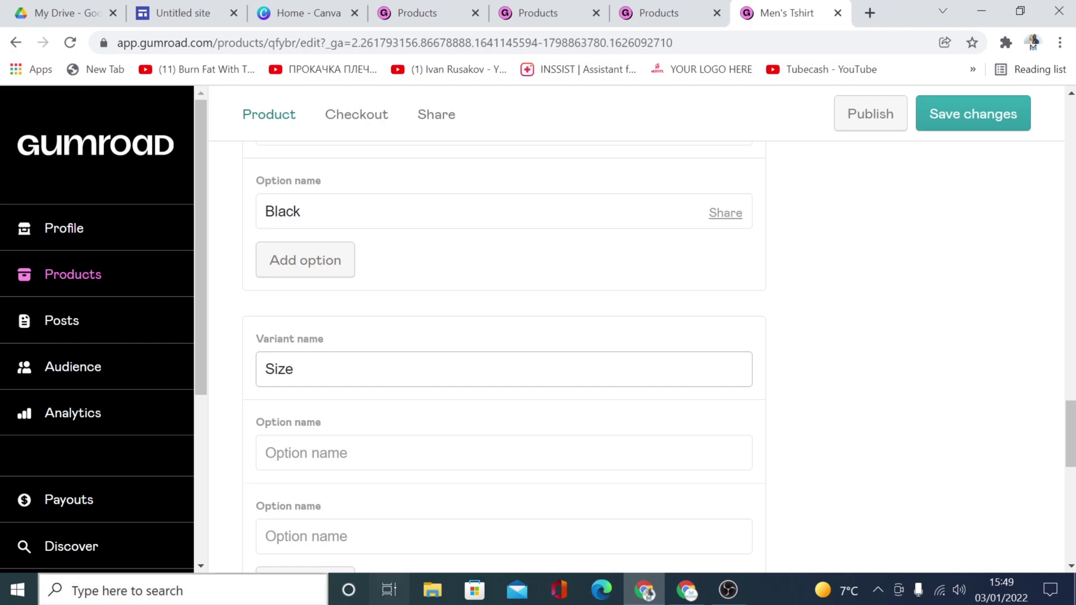
Enter "L" and "M" as the two options of the Size variant
left_click(280, 453)
type("L")
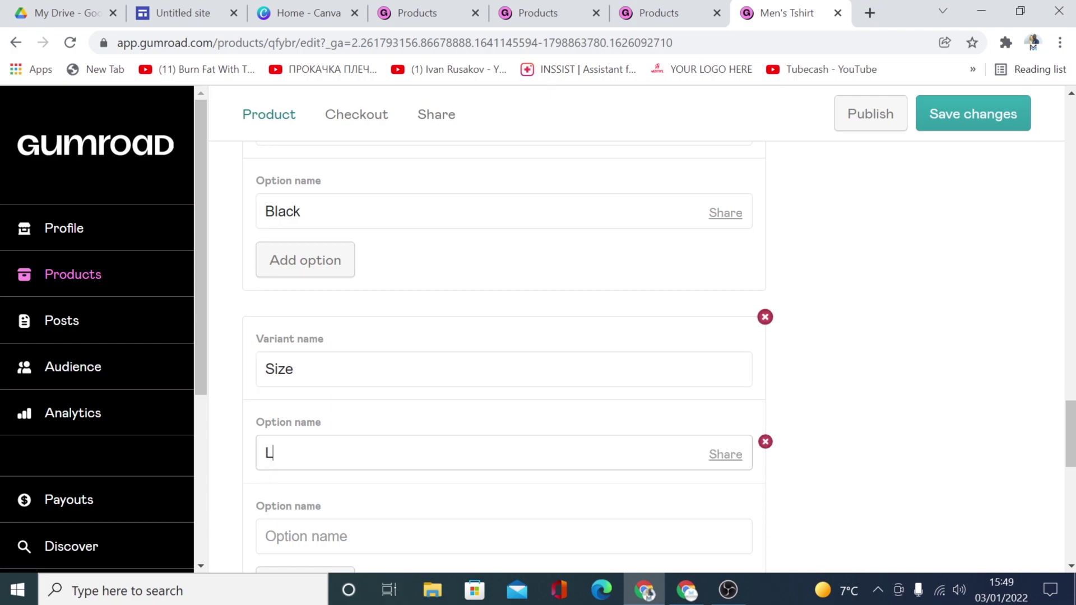
scroll(323, 475, "down", 1)
left_click(313, 465)
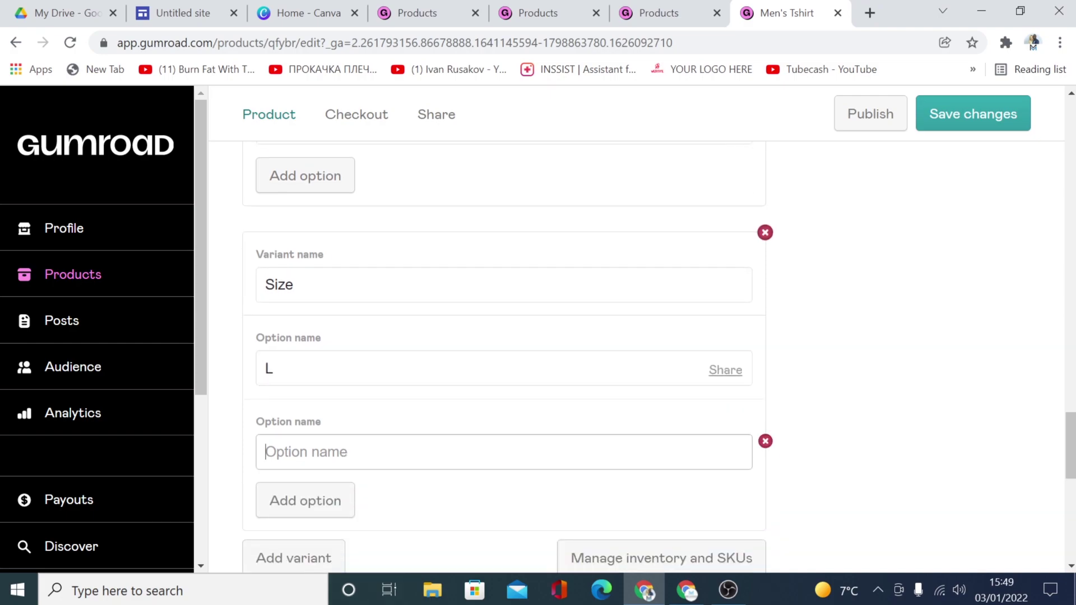
type("M")
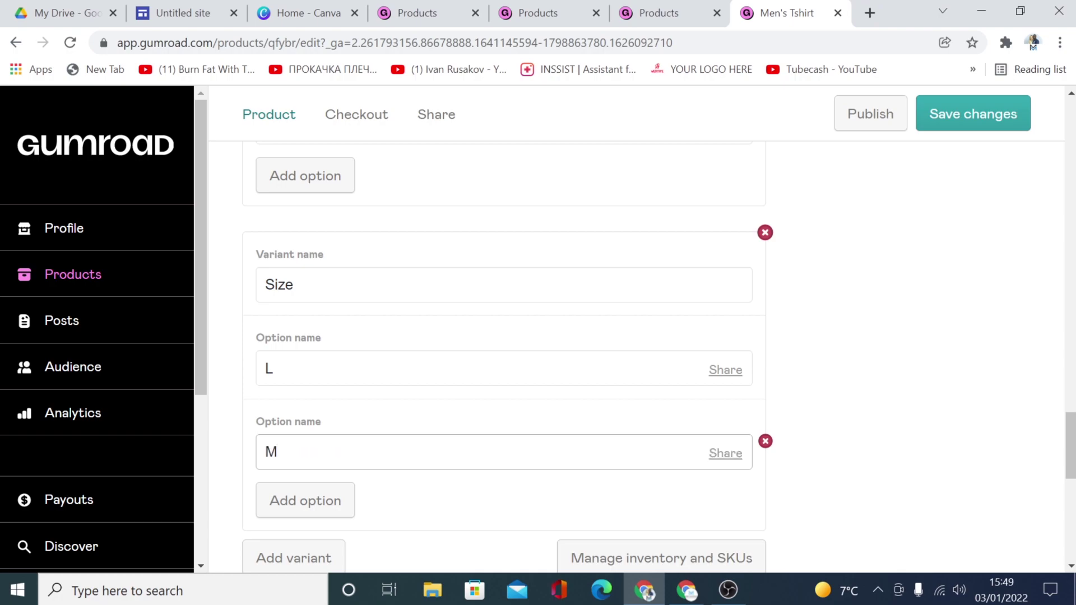
Allow customers to choose a quantity and publicly show the number of sales on the product page
scroll(361, 473, "down", 4)
scroll(392, 420, "down", 2)
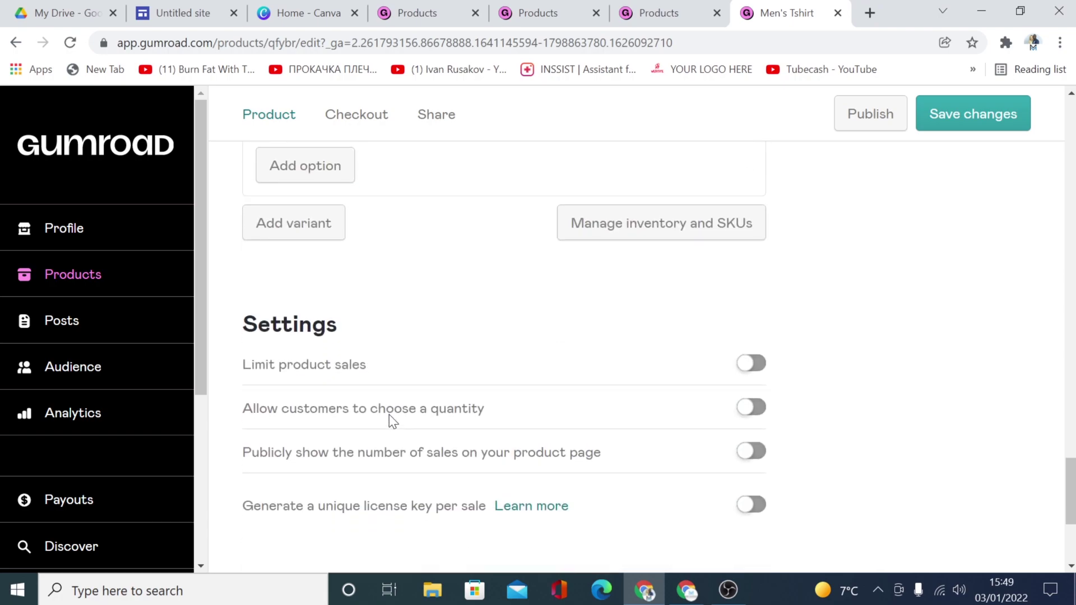
left_click(753, 364)
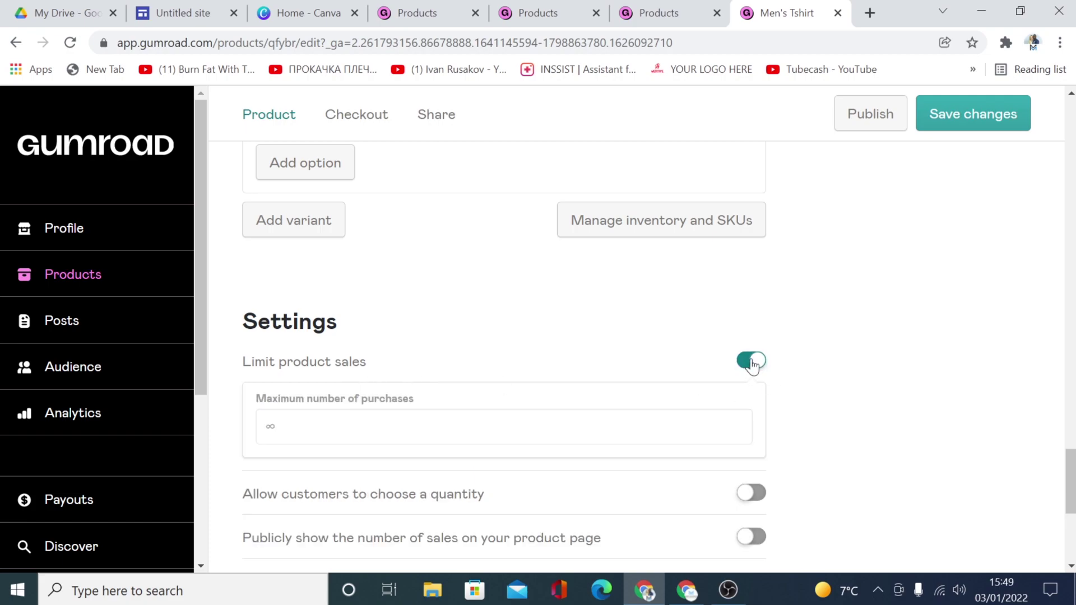
left_click(750, 364)
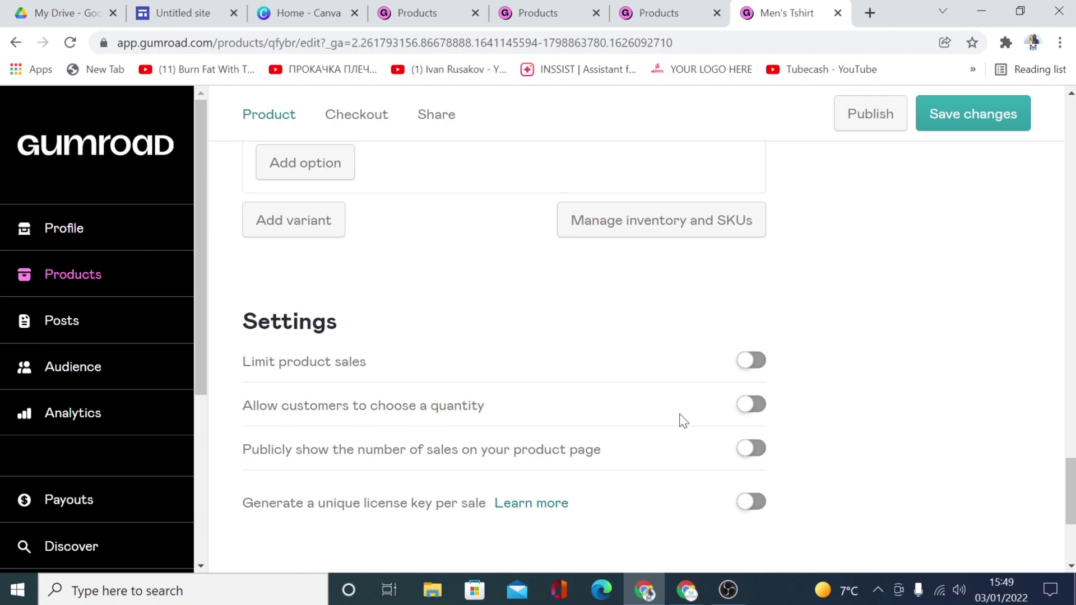
left_click(751, 414)
left_click(752, 449)
Add the Discover tags "Men's Shirts", "Cheap Tshirt" and "Tshirts" to the product
scroll(787, 456, "down", 5)
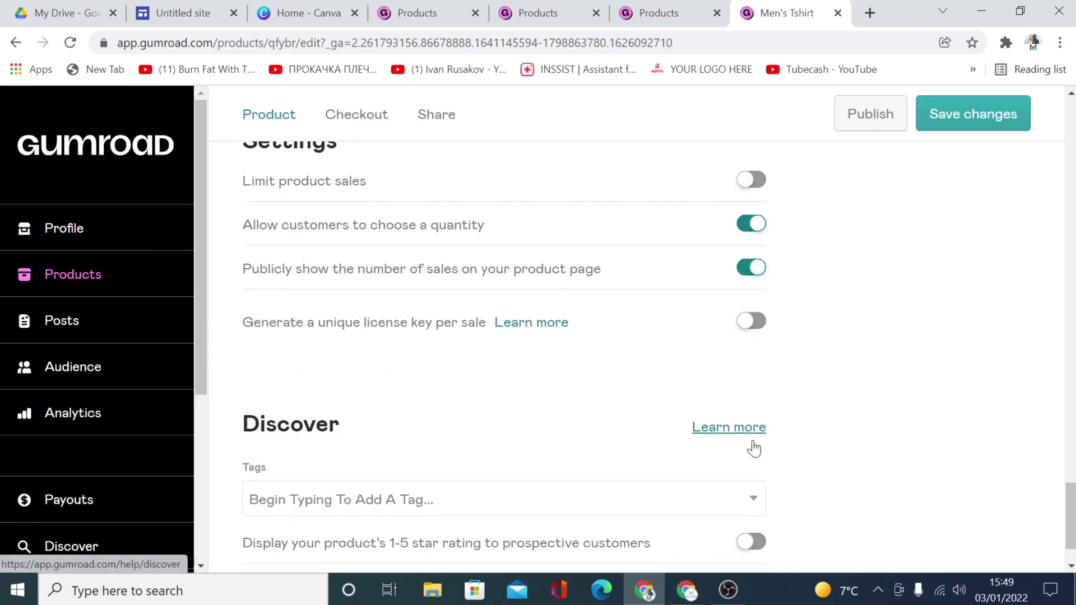
left_click(293, 435)
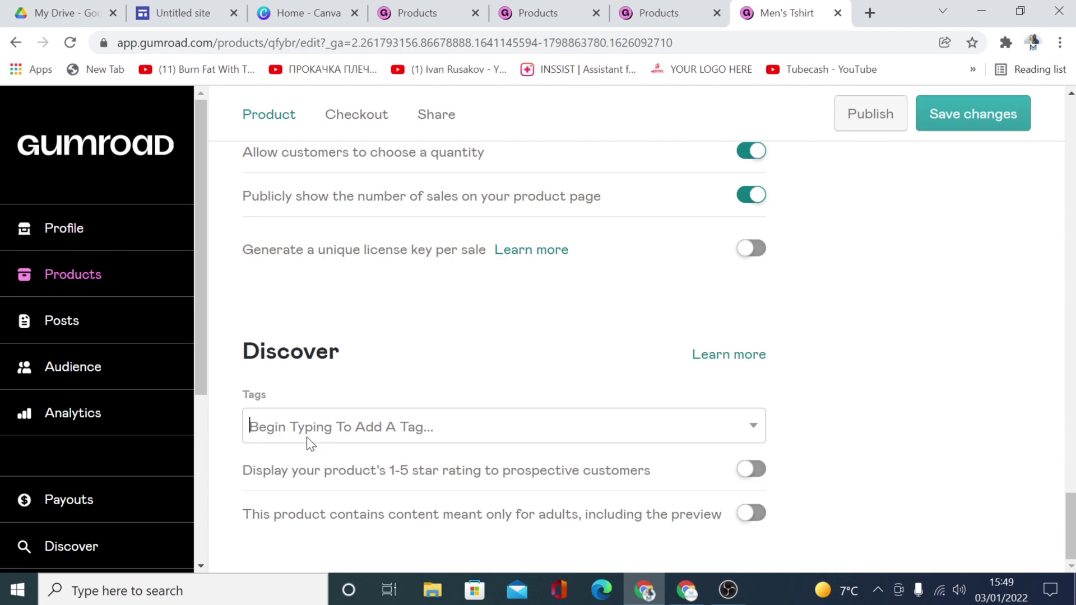
type("men's")
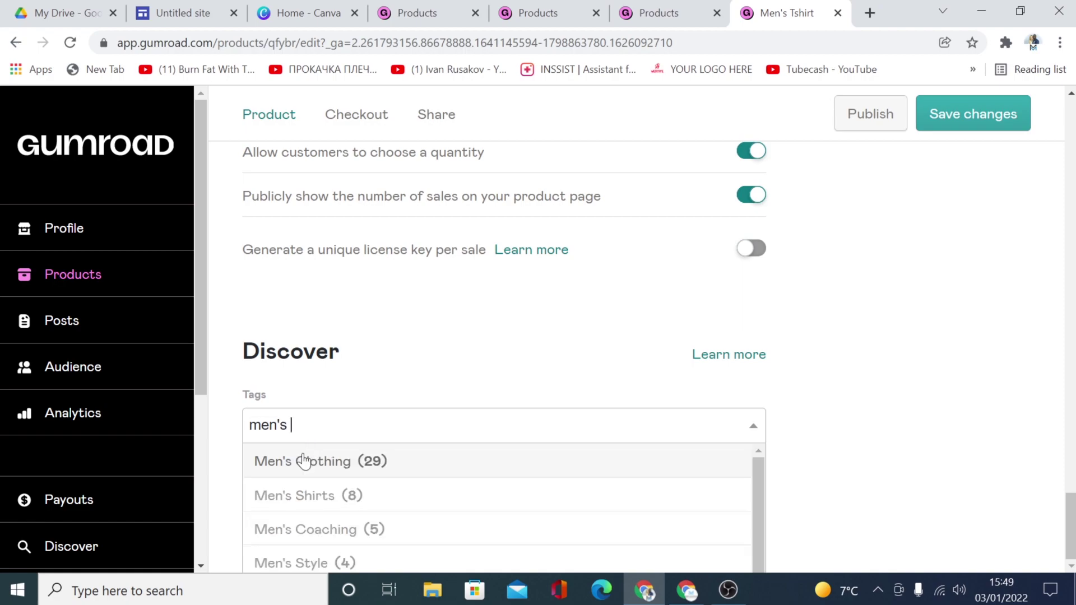
left_click(303, 497)
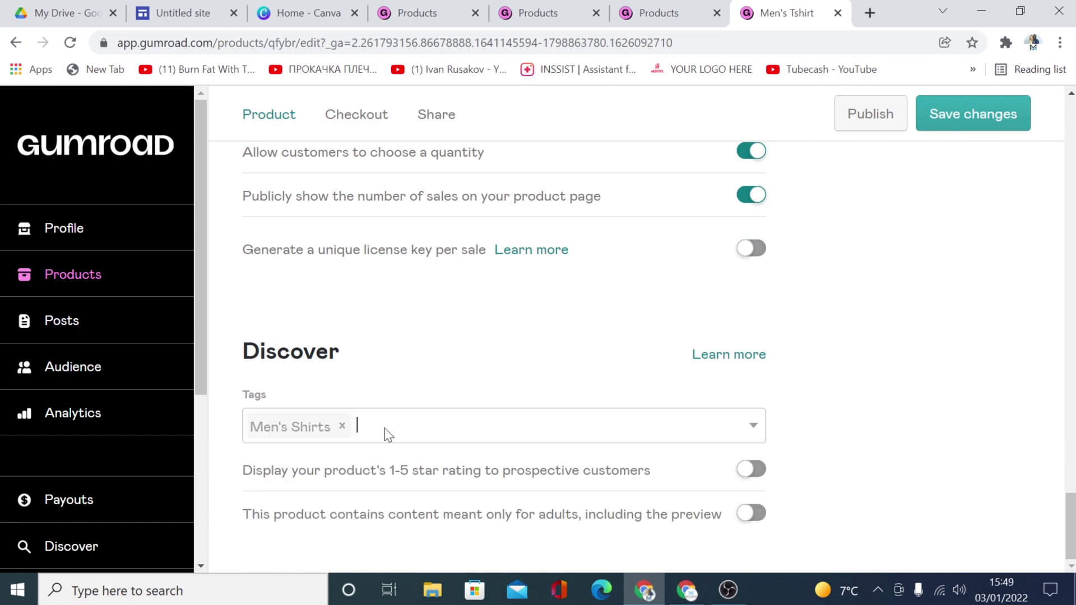
type("cheap tshir")
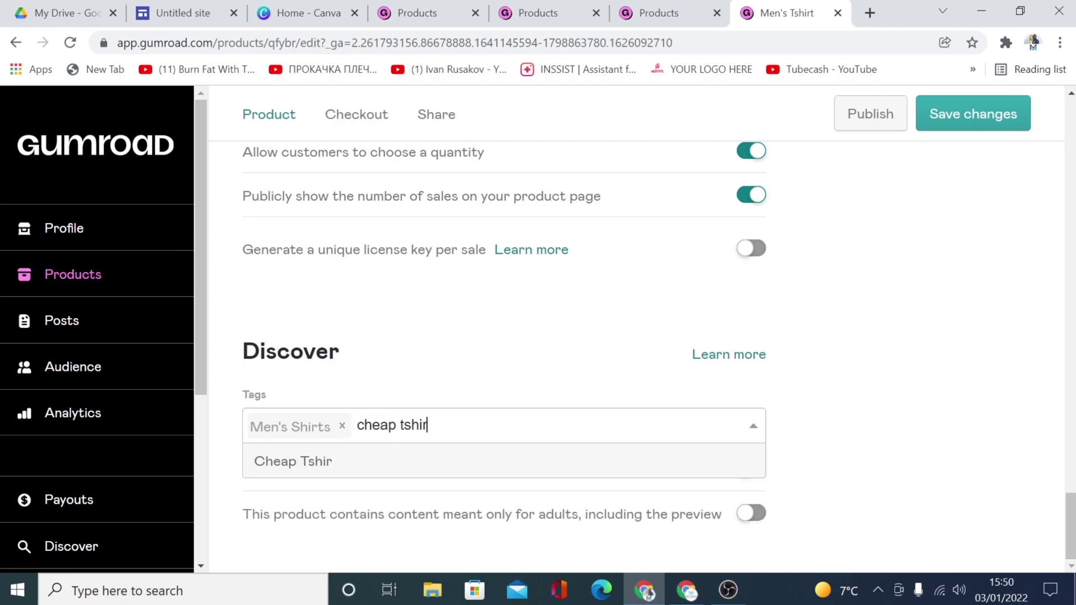
type("t")
left_click(466, 462)
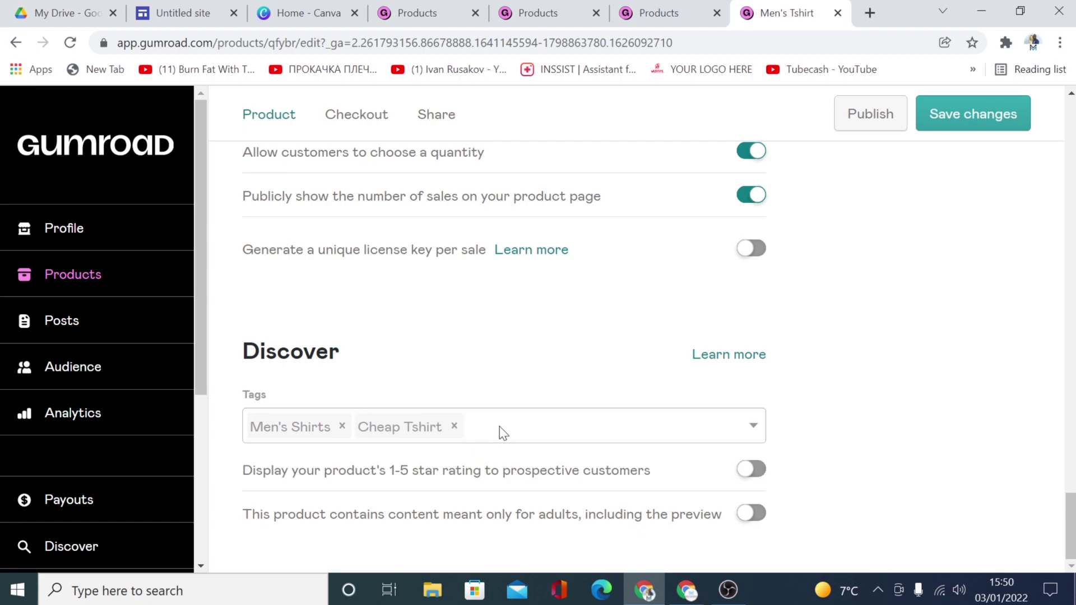
type("t × T")
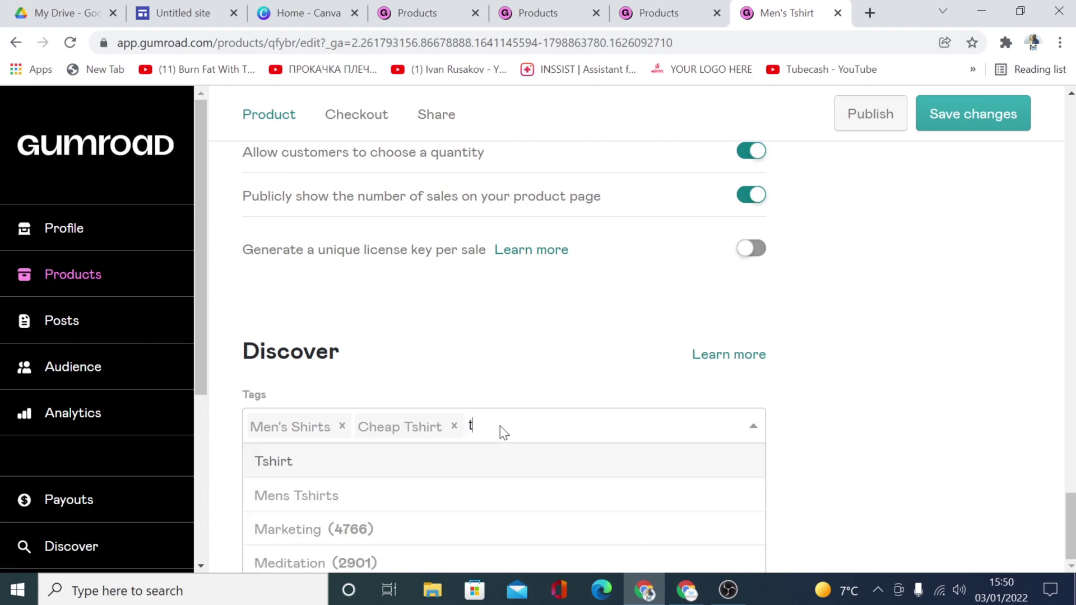
type("shi")
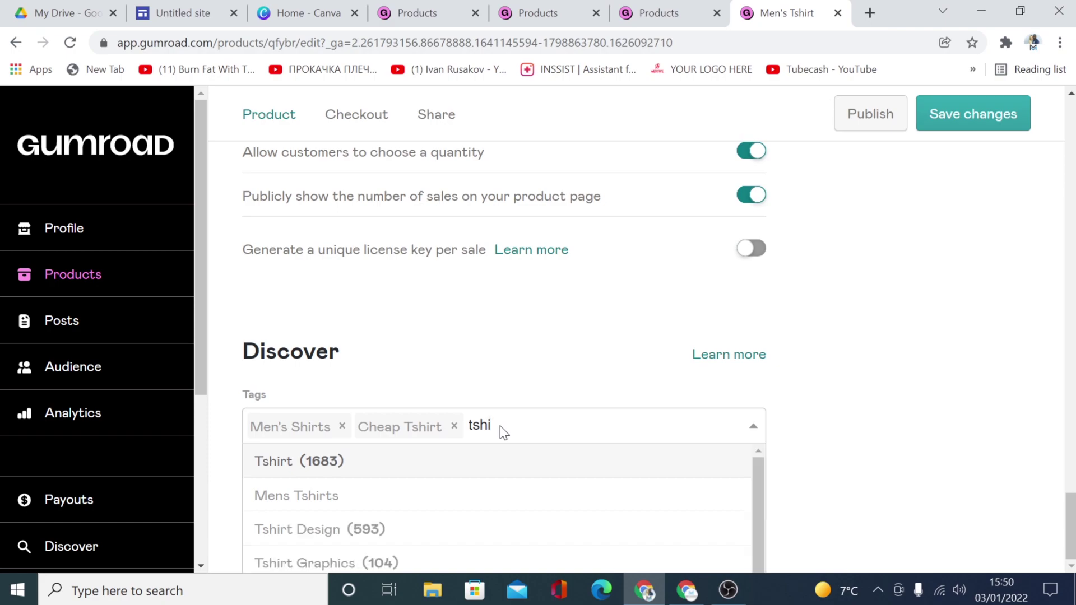
type("r")
left_click(542, 448)
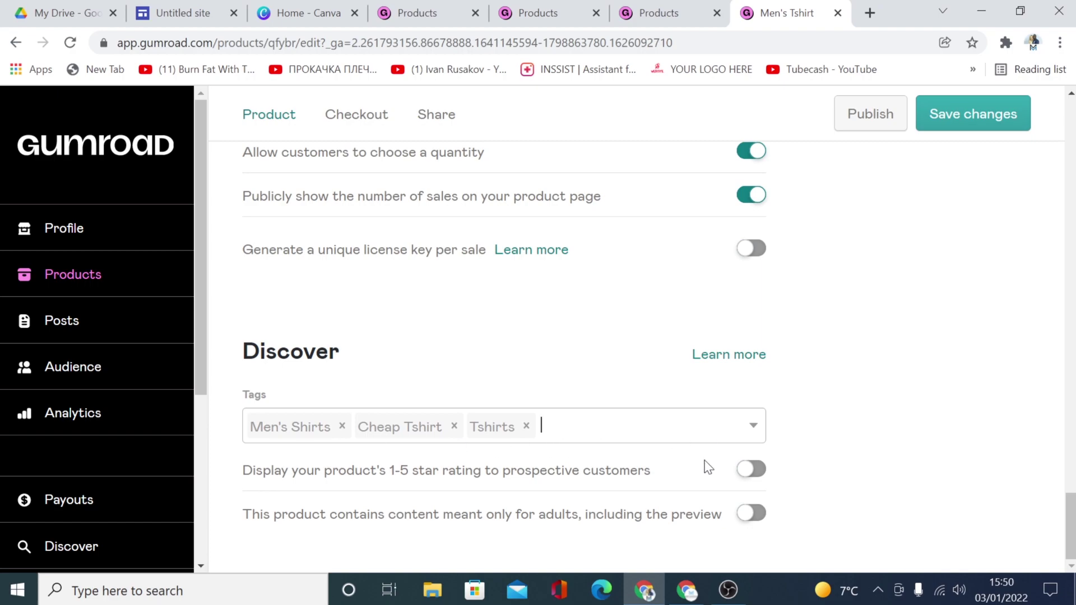
Save the changes made to the Men's Tshirt product
scroll(694, 375, "up", 10)
scroll(811, 351, "up", 15)
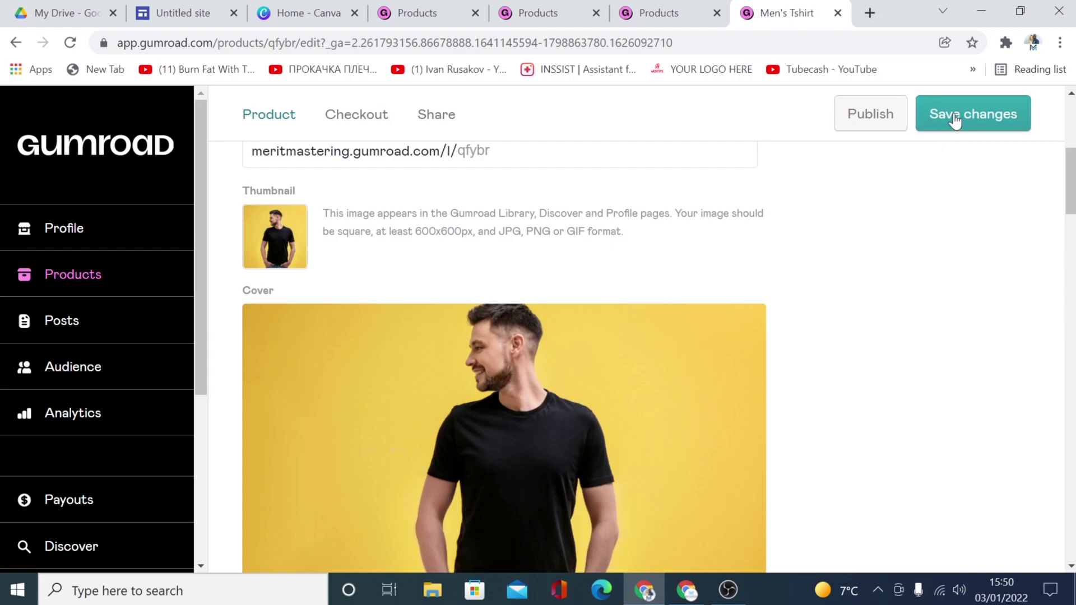
left_click(952, 112)
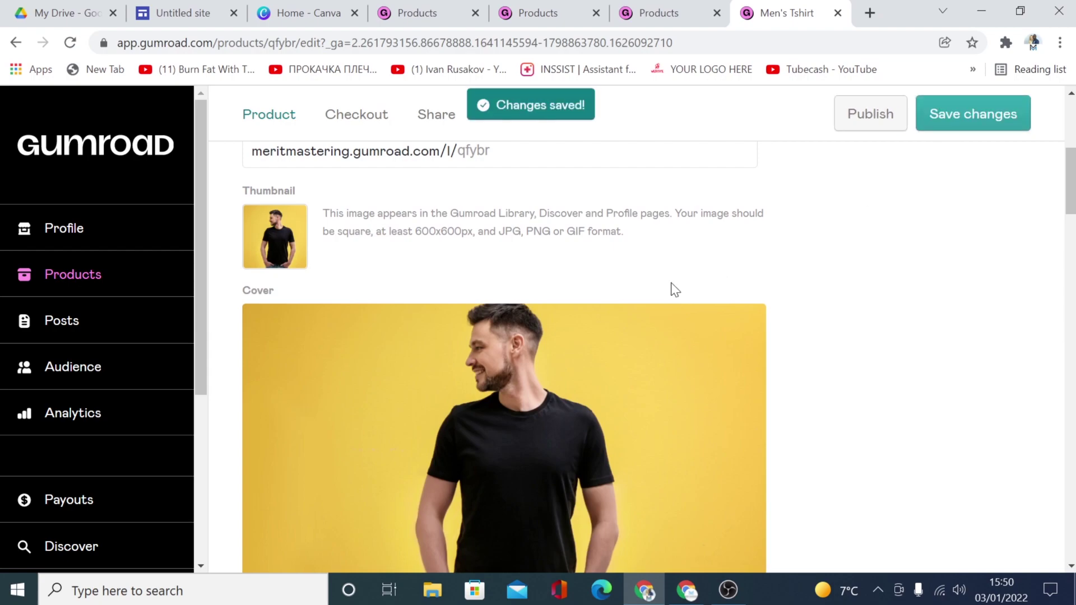
In the product's checkout settings, clear the Amount alone shipping value for the United States
scroll(636, 285, "up", 5)
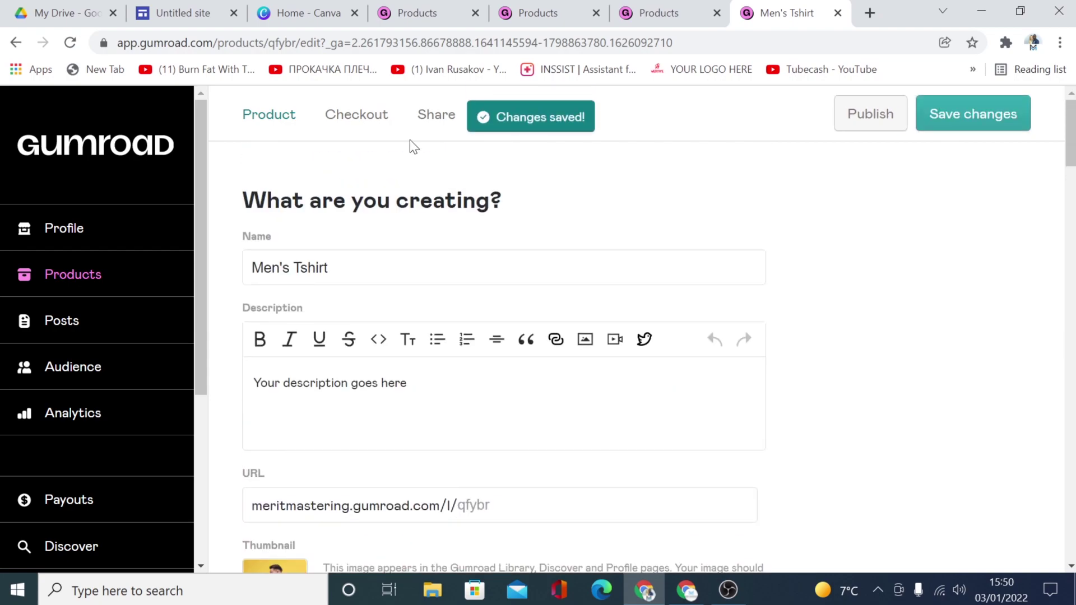
left_click(361, 123)
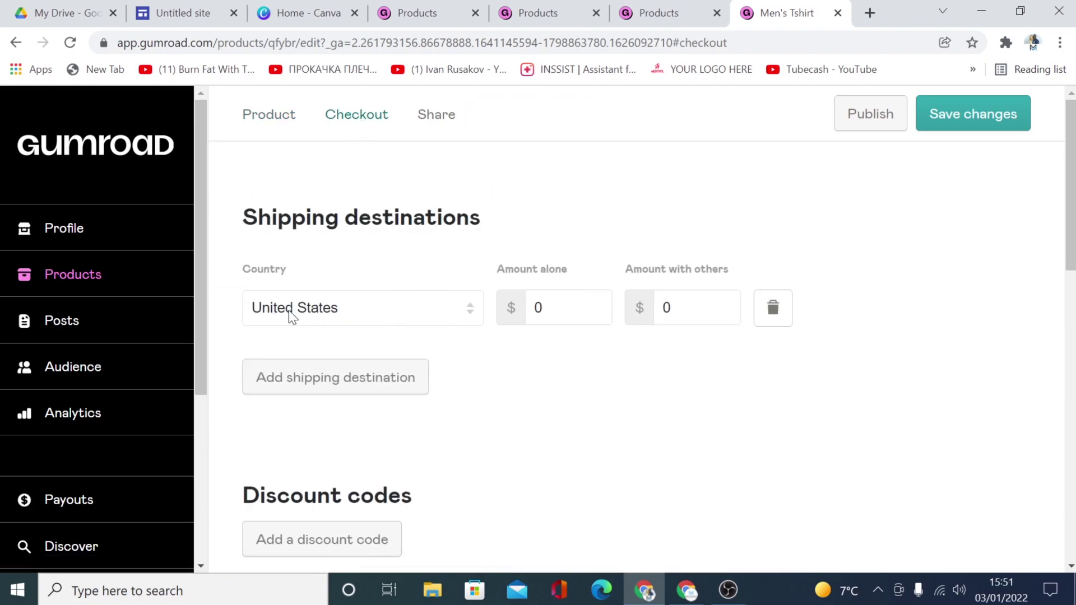
left_click(541, 307)
double_click(538, 307)
type("3")
key("BackSpace")
scroll(543, 379, "down", 4)
scroll(380, 295, "up", 4)
left_click(317, 394)
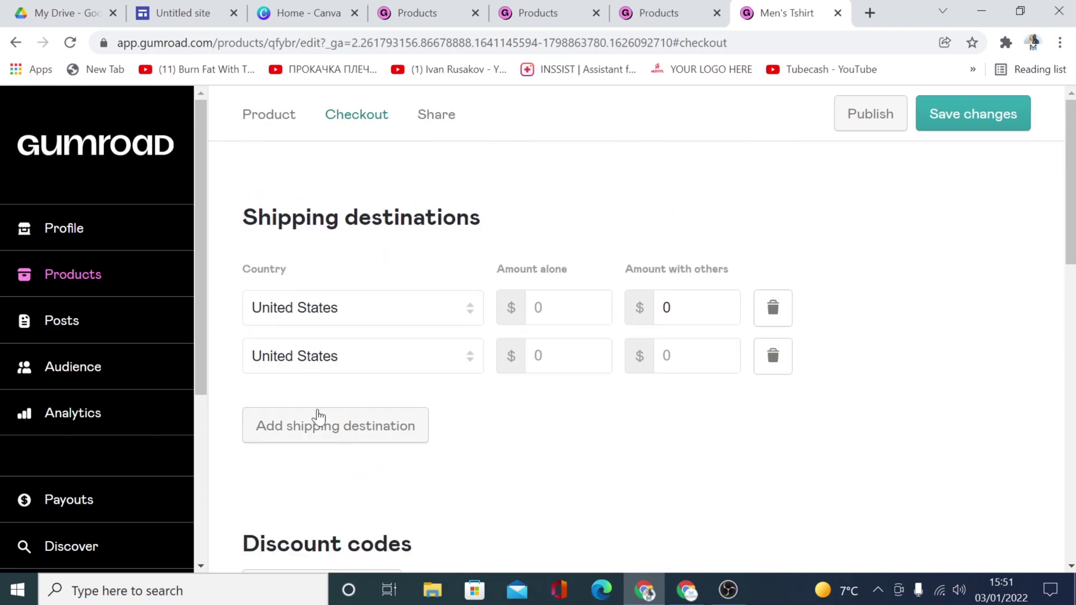
left_click(336, 358)
scroll(313, 258, "down", 5)
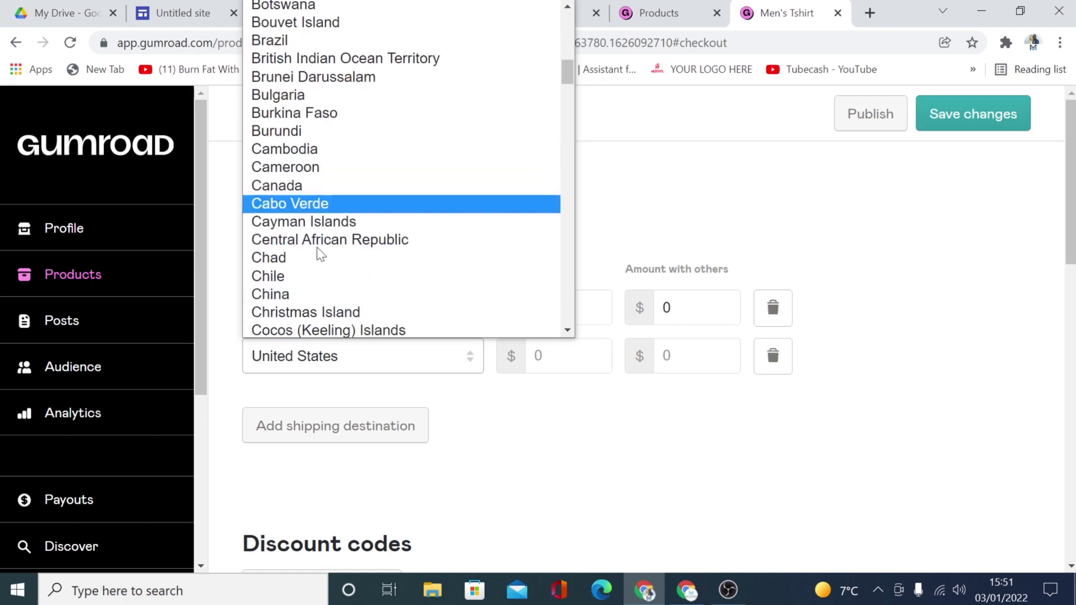
left_click(834, 305)
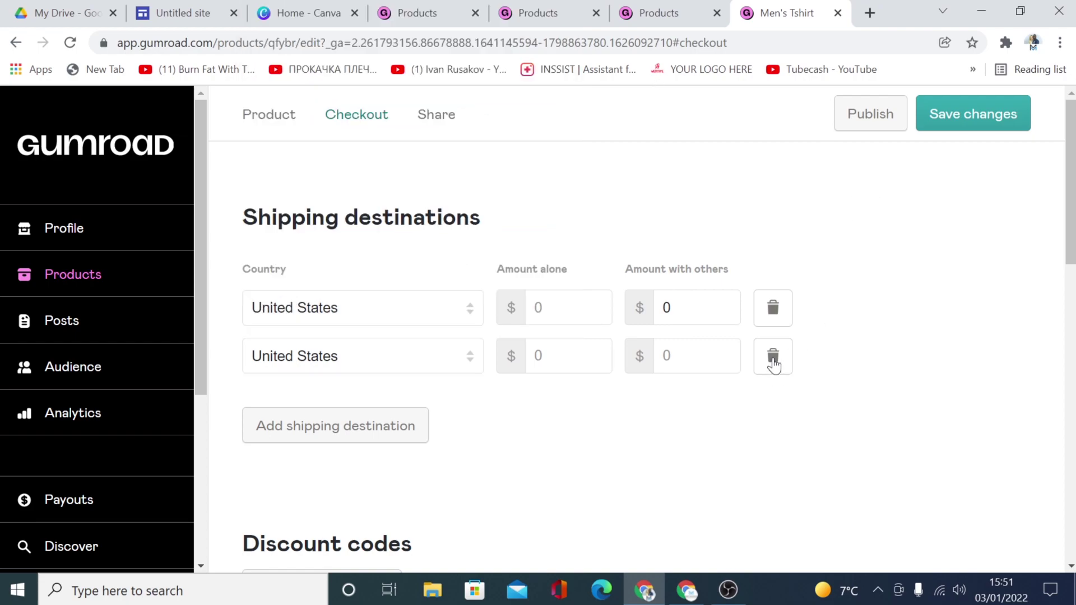
left_click(773, 357)
scroll(465, 429, "down", 3)
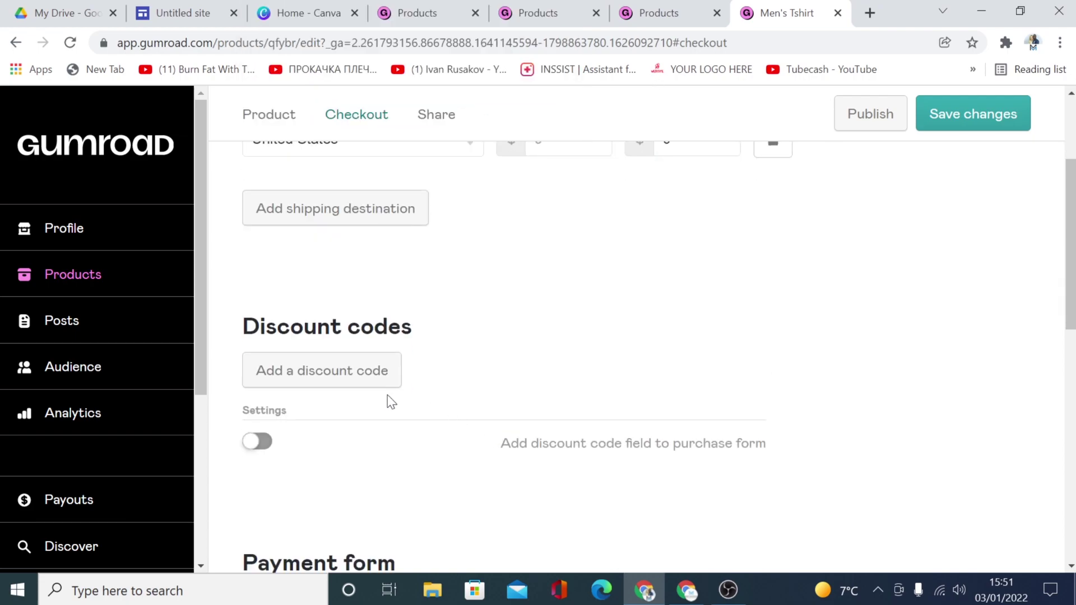
left_click(296, 381)
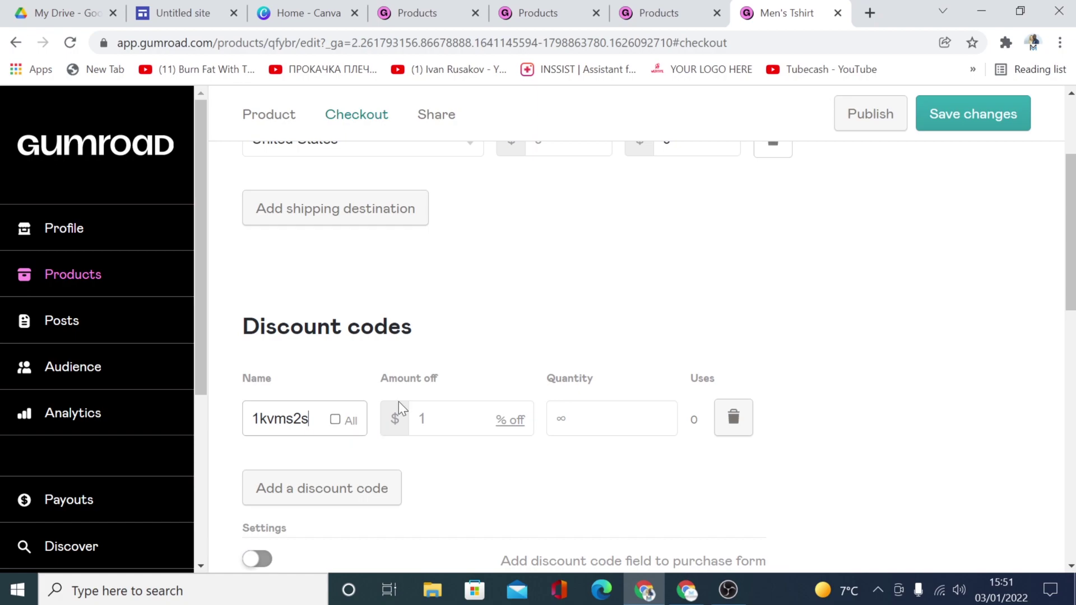
left_click(741, 423)
Review the payment form and receipt settings, leaving their values as they are, and publish the Men's Tshirt product
scroll(738, 422, "down", 5)
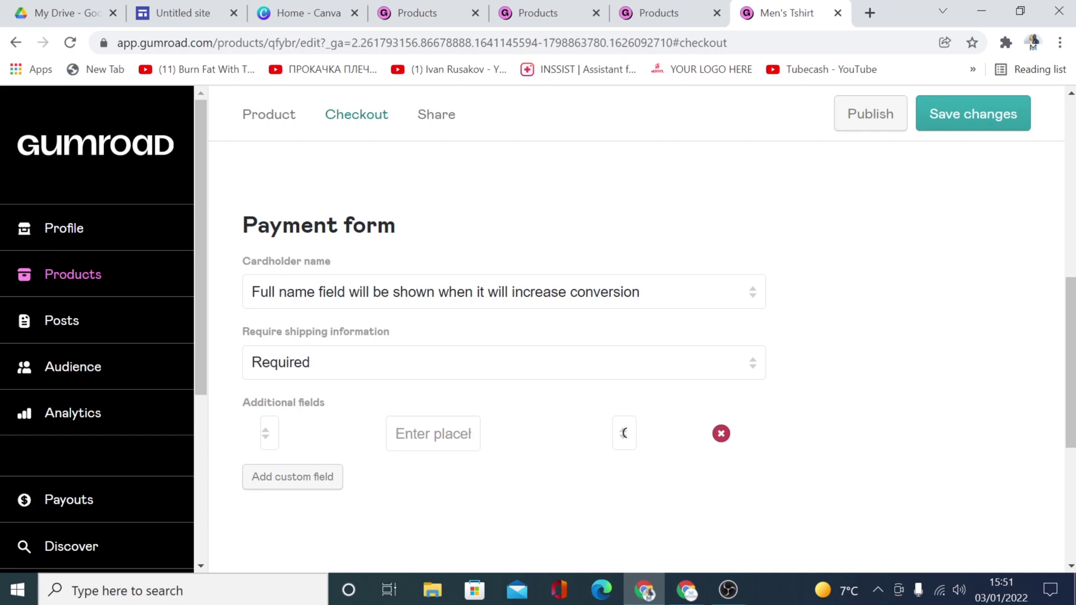
scroll(476, 336, "down", 5)
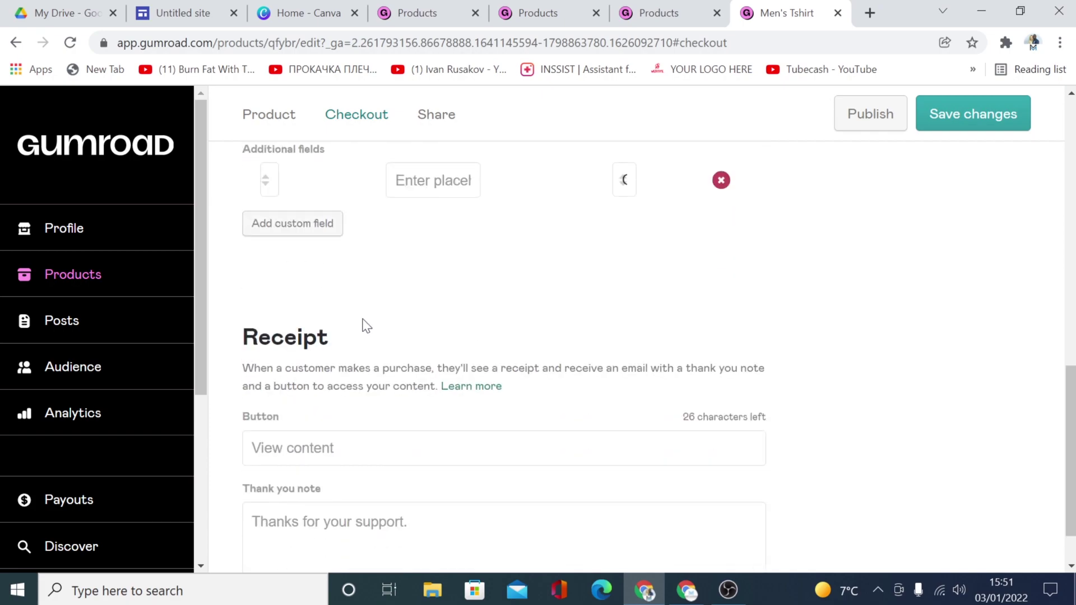
scroll(340, 417, "down", 1)
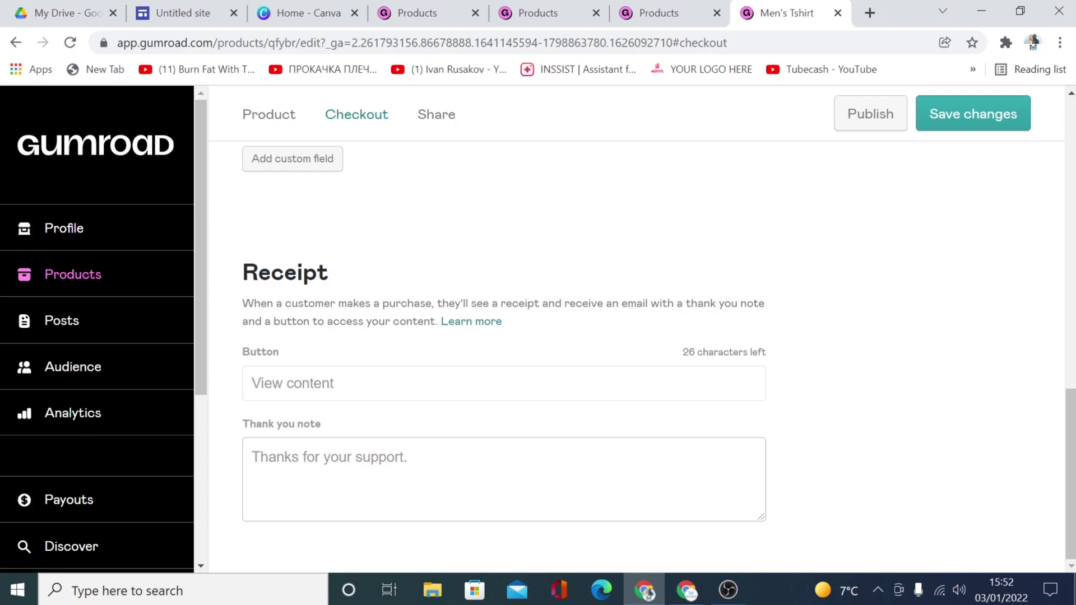
scroll(862, 431, "up", 14)
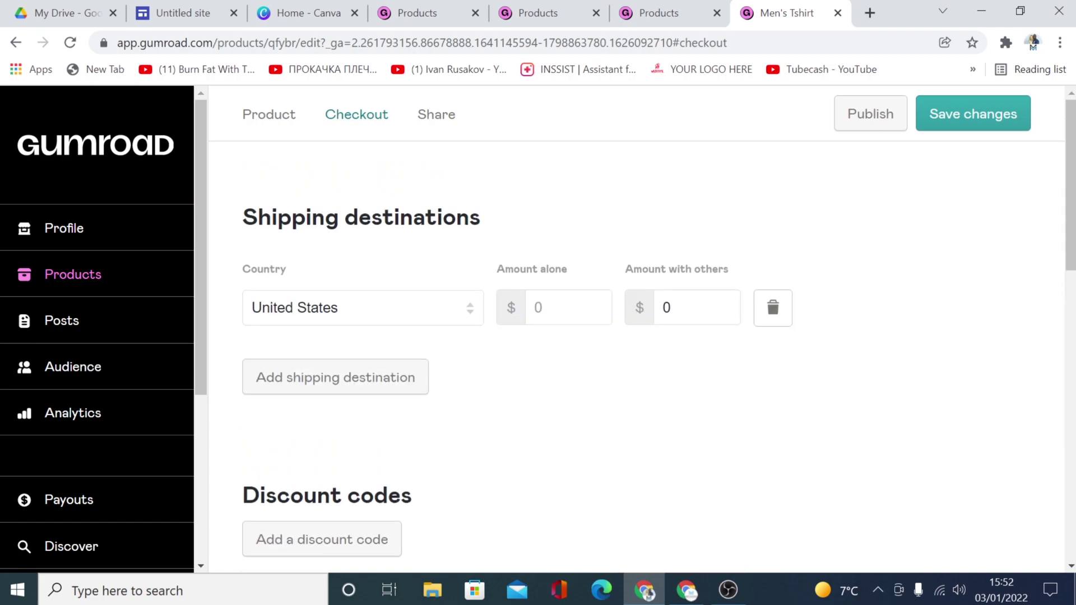
left_click(874, 123)
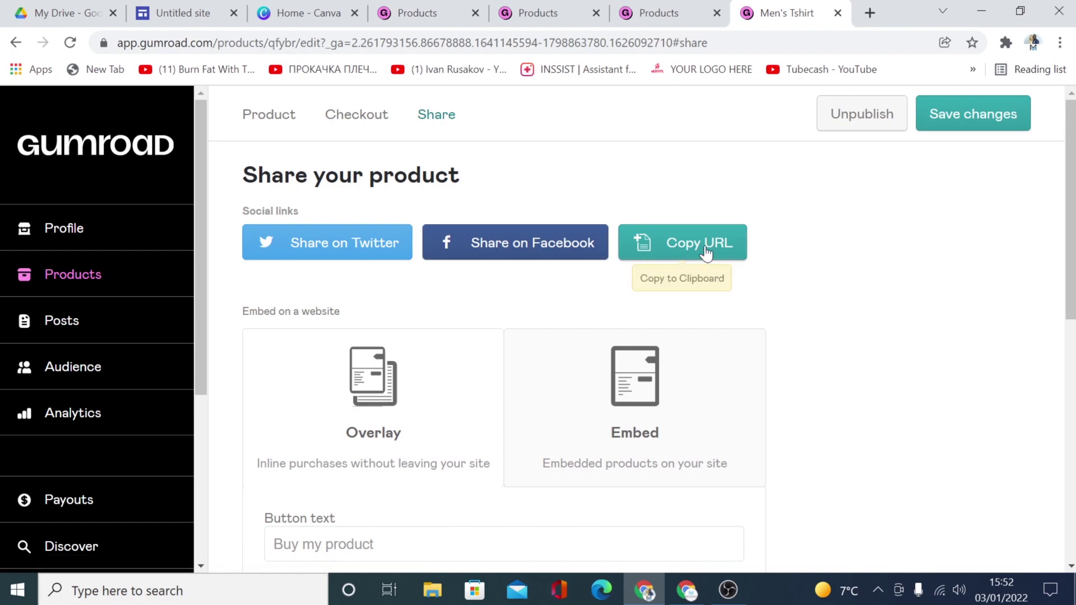
Choose the Embed option for sharing the product on a website and copy its embed code to the clipboard
scroll(402, 396, "down", 3)
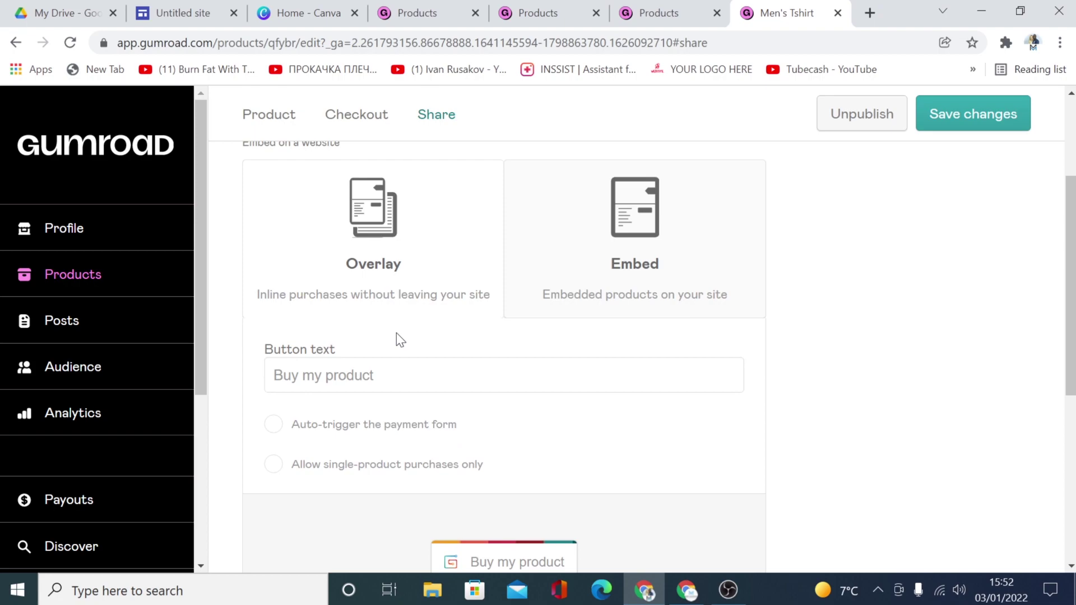
scroll(410, 386, "down", 6)
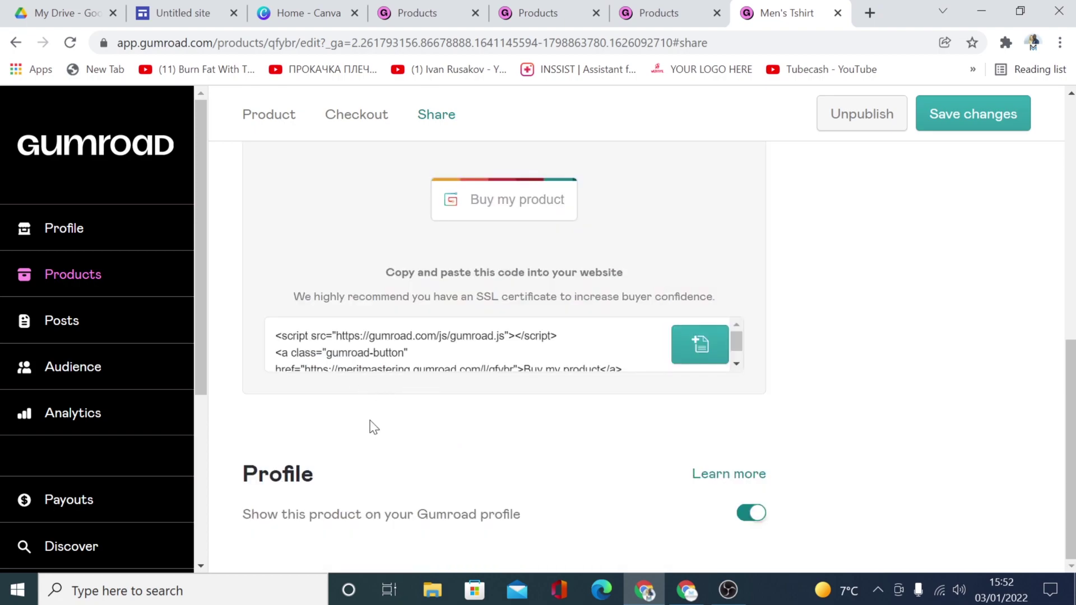
scroll(786, 363, "up", 9)
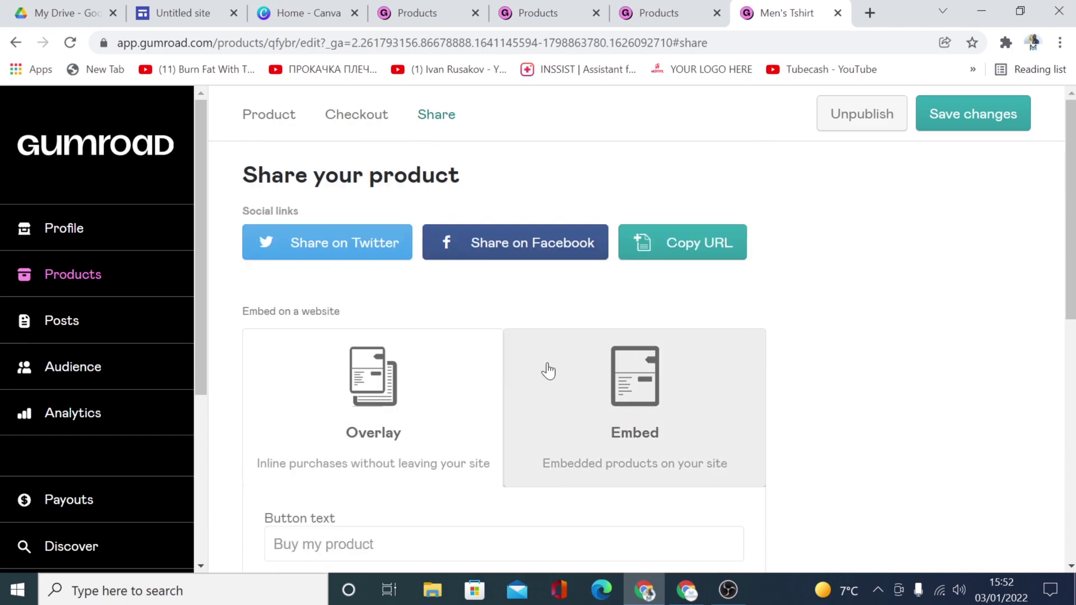
scroll(547, 369, "down", 3)
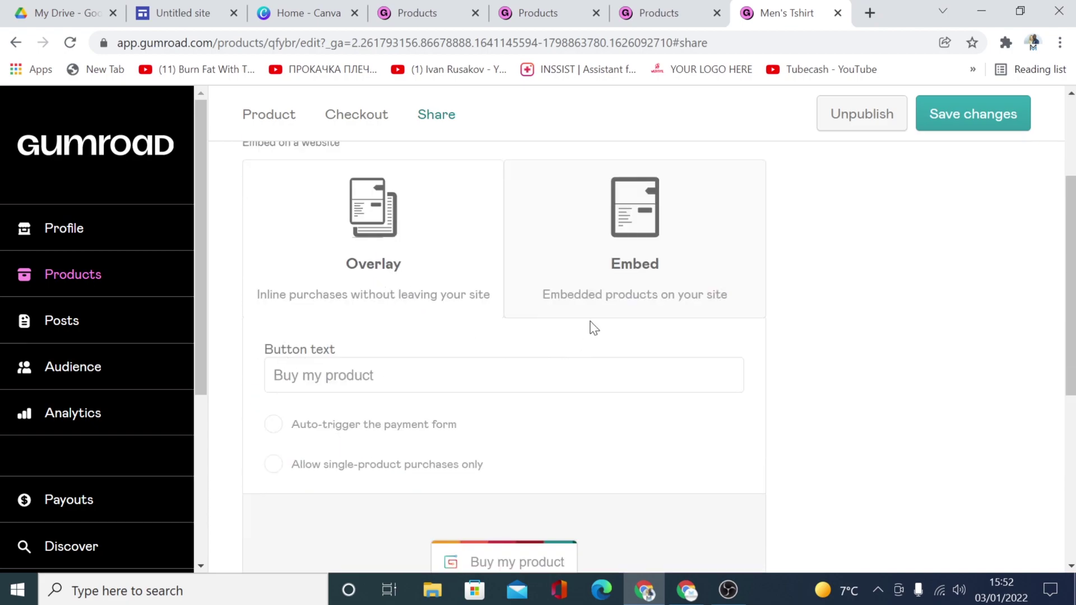
left_click(635, 278)
scroll(661, 360, "down", 4)
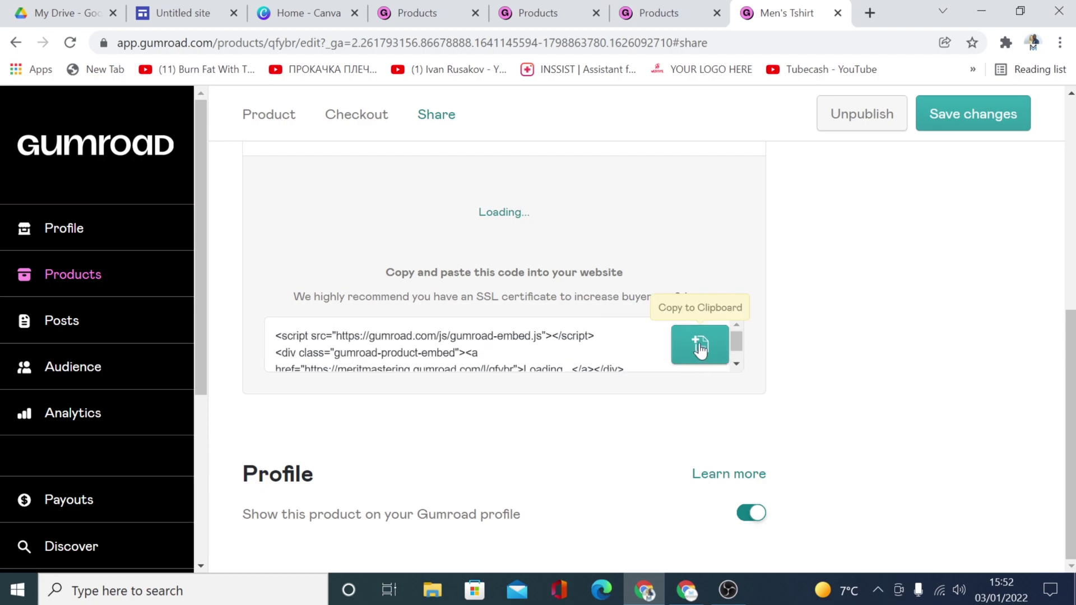
left_click(700, 347)
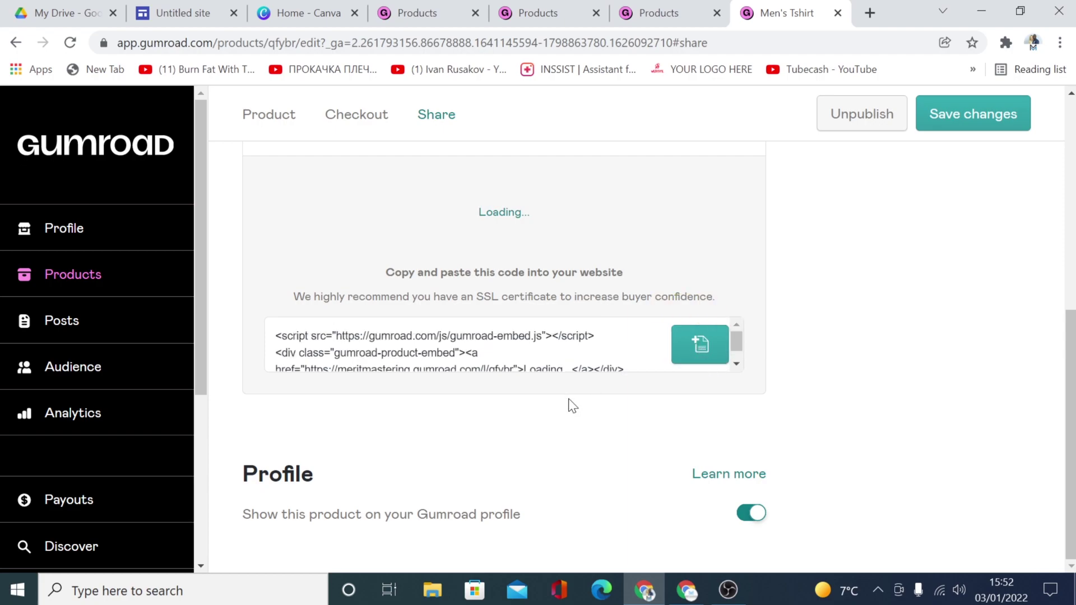
Switch to the untitled Google Sites page and delete the page title text box from its header
scroll(562, 417, "up", 6)
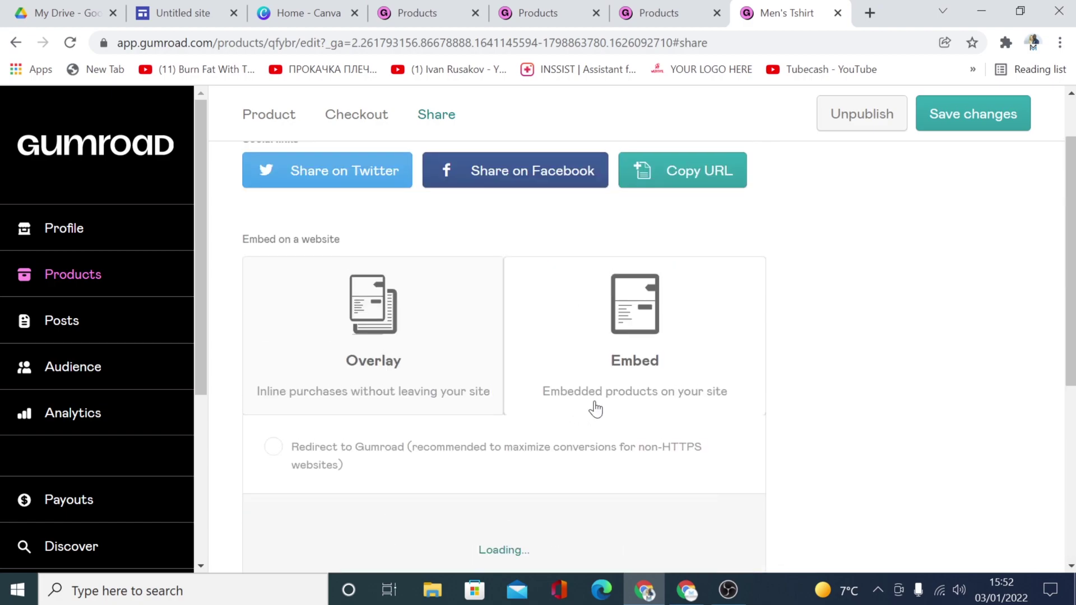
left_click(188, 12)
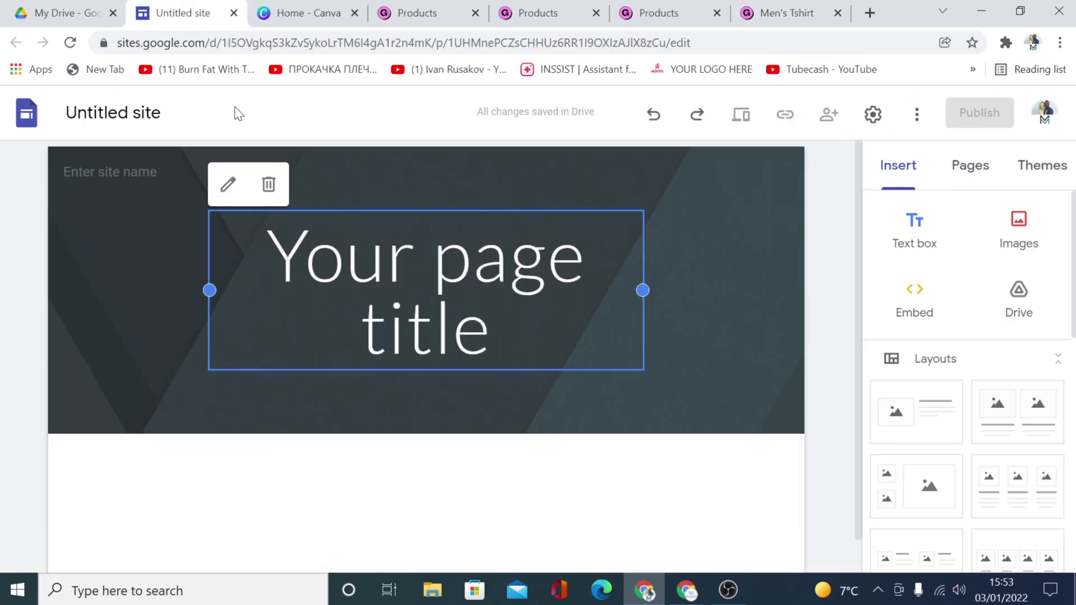
left_click(268, 184)
Insert the Men's Tshirt product into the site header by pasting the copied Gumroad code as embed code
double_click(358, 287)
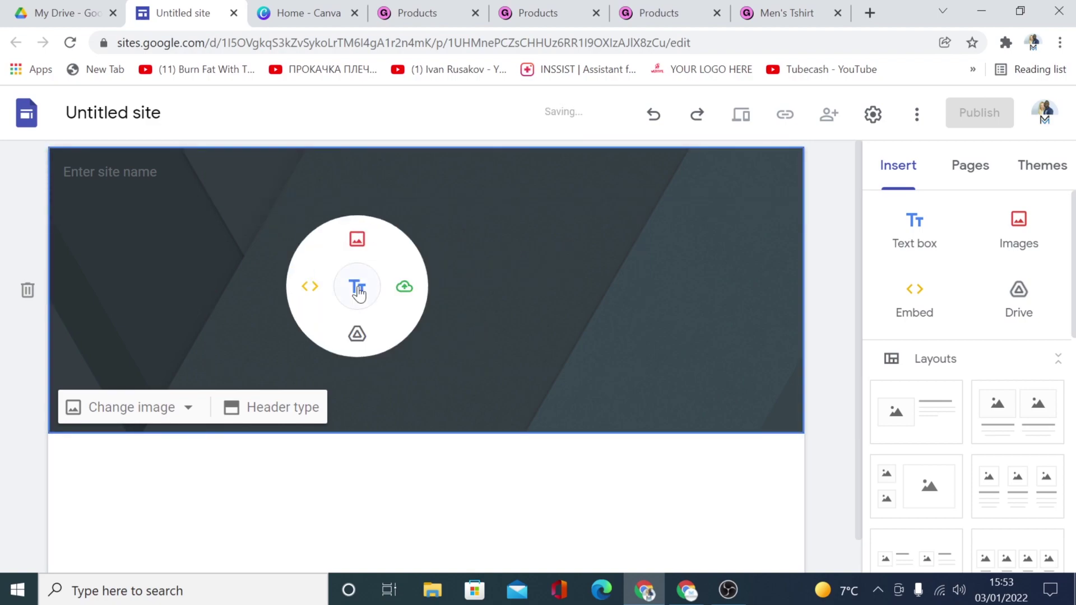
left_click(310, 287)
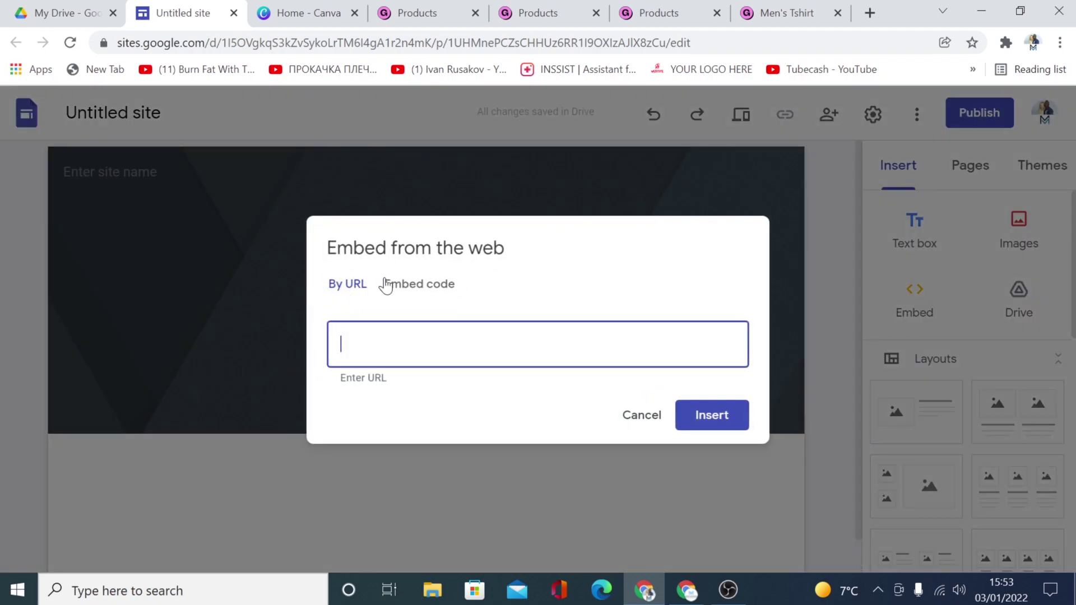
left_click(412, 284)
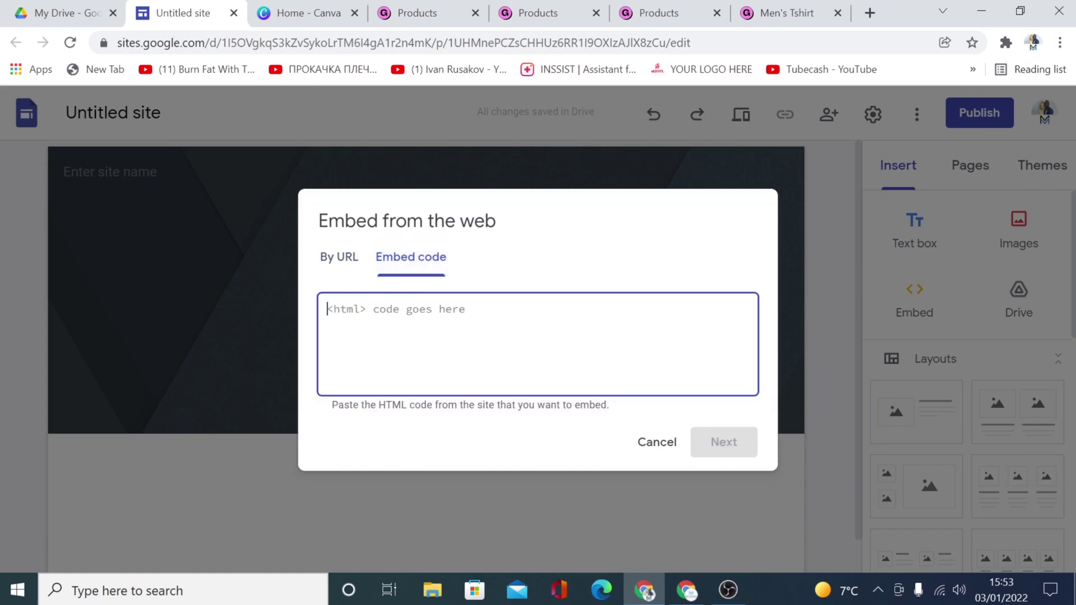
right_click(411, 303)
left_click(425, 189)
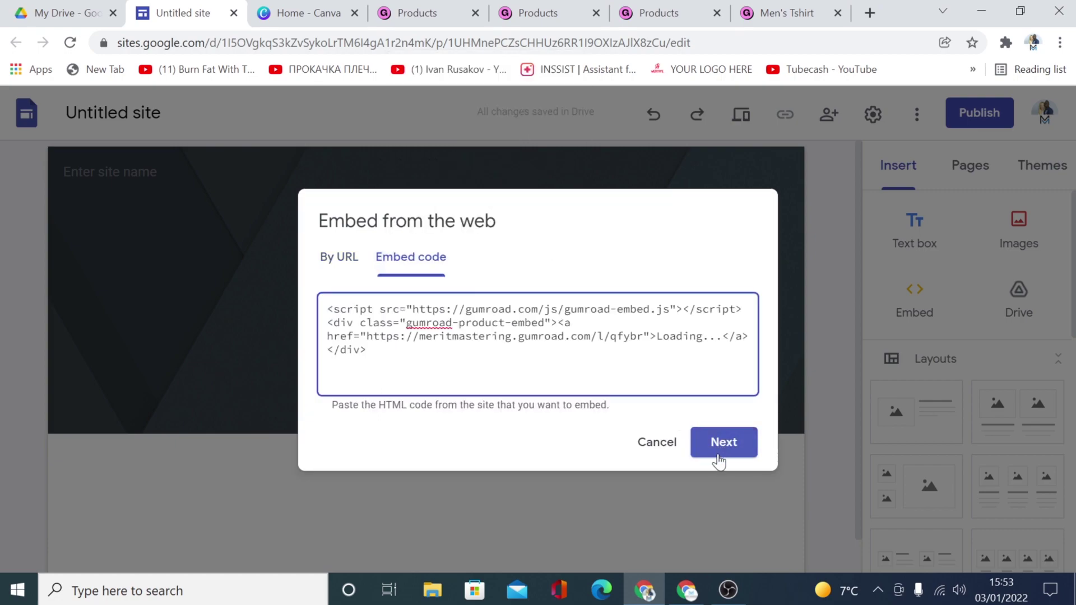
left_click(719, 450)
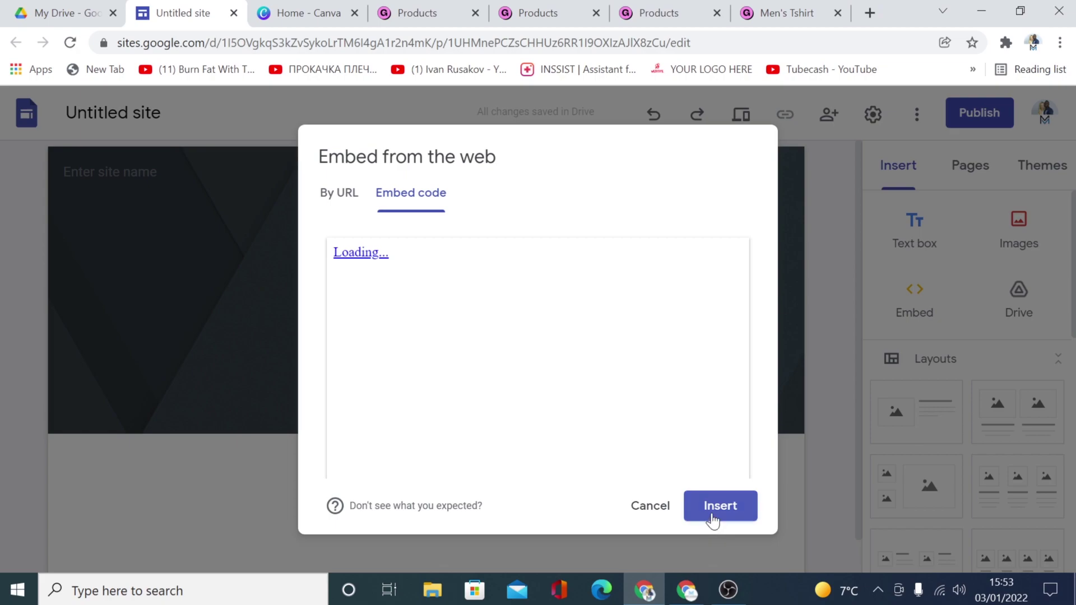
left_click(711, 515)
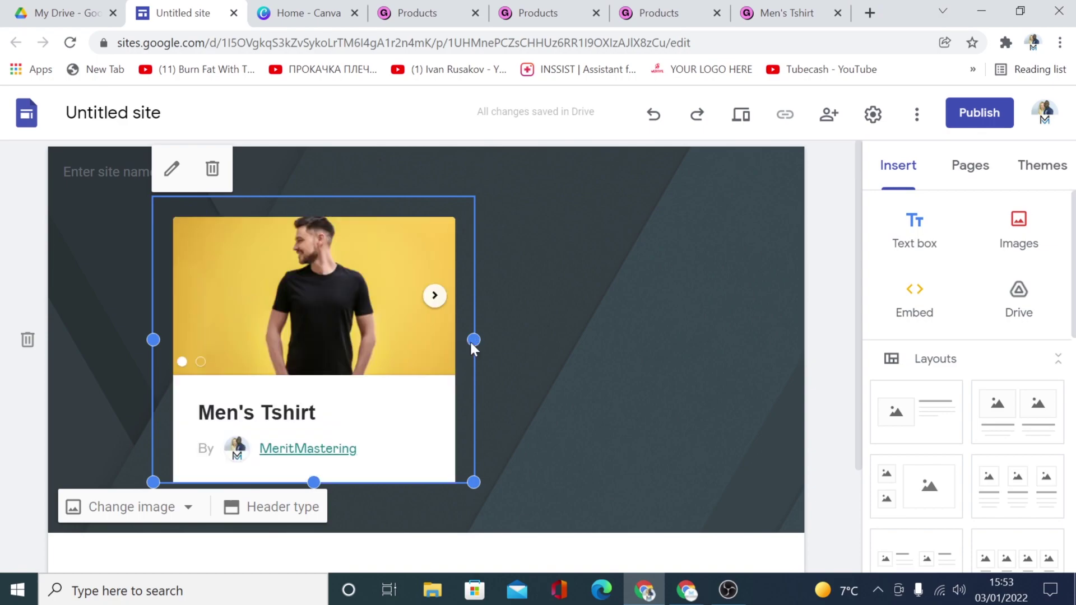
Widen the embedded product on both sides so that it spans most of the header's width
left_click_drag(473, 339, 790, 356)
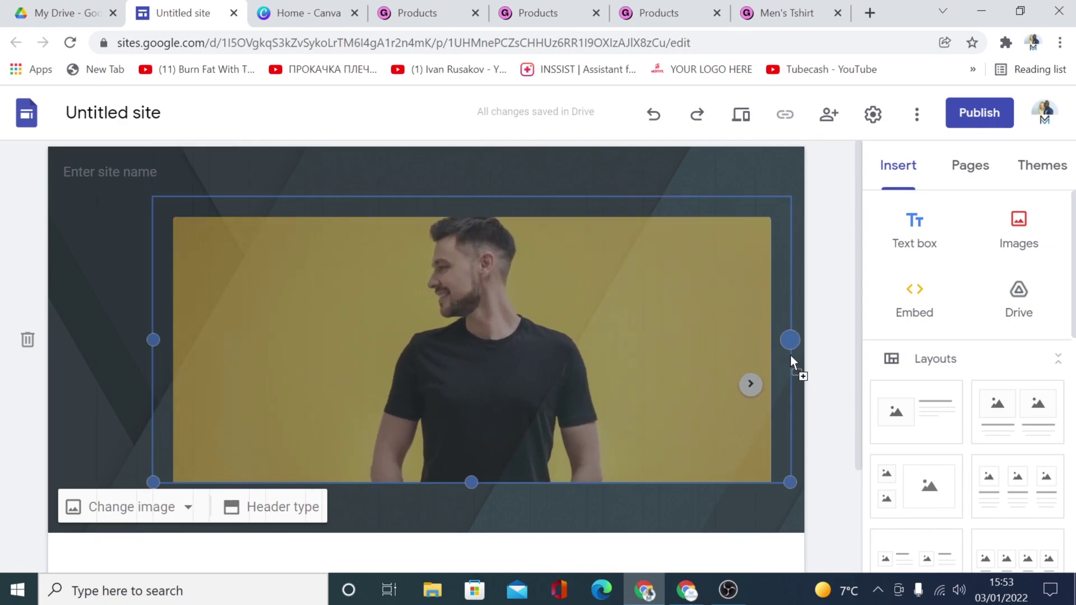
left_click_drag(150, 339, 96, 339)
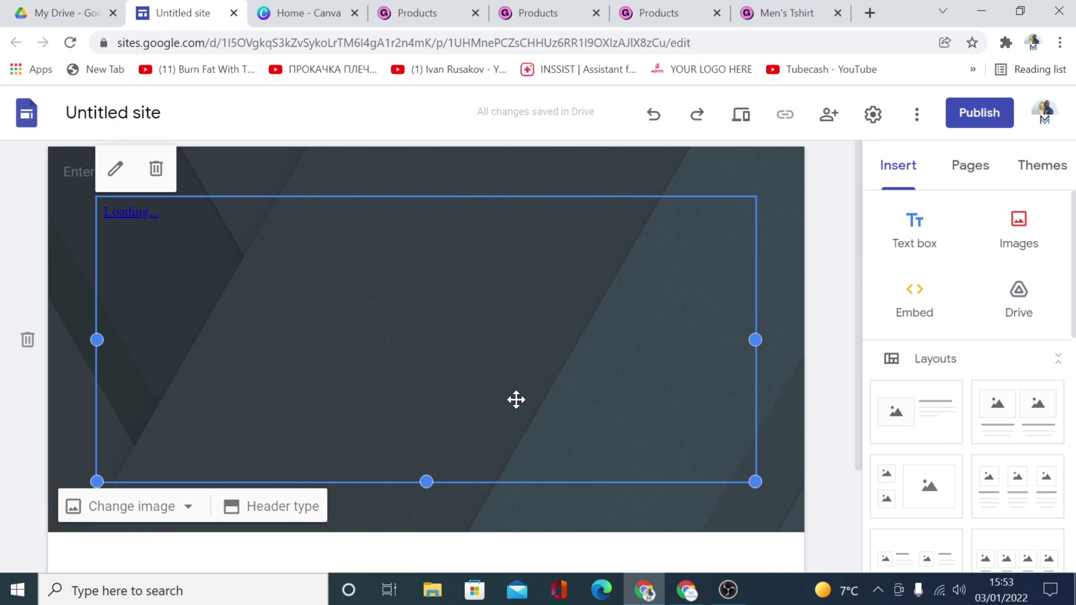
scroll(516, 398, "down", 2)
scroll(432, 375, "up", 2)
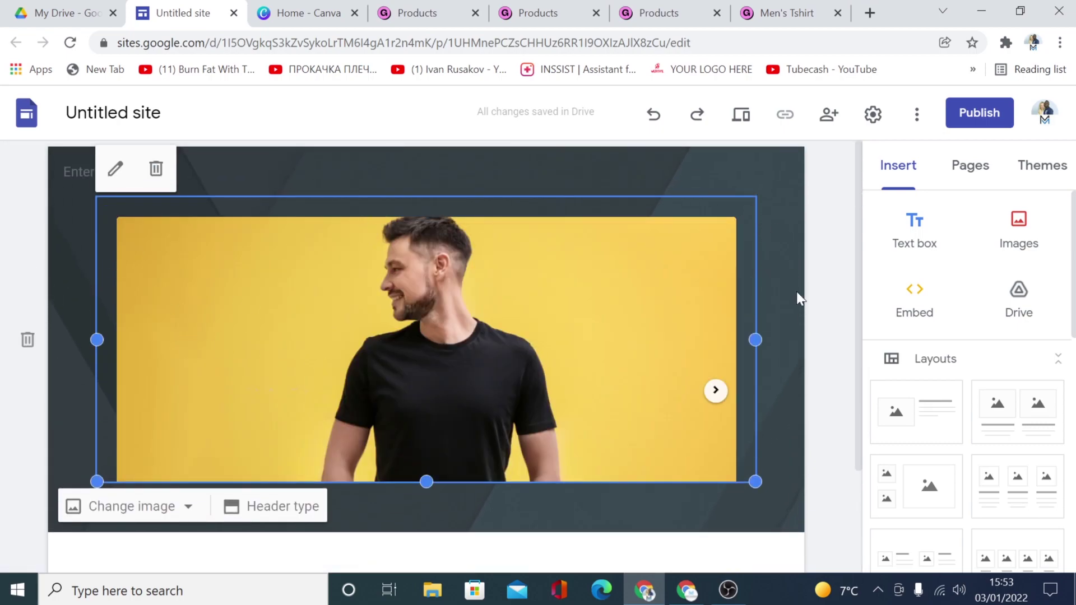
Switch to Canva and create a new blank design with the custom size 1920 x 1080 px
left_click(304, 17)
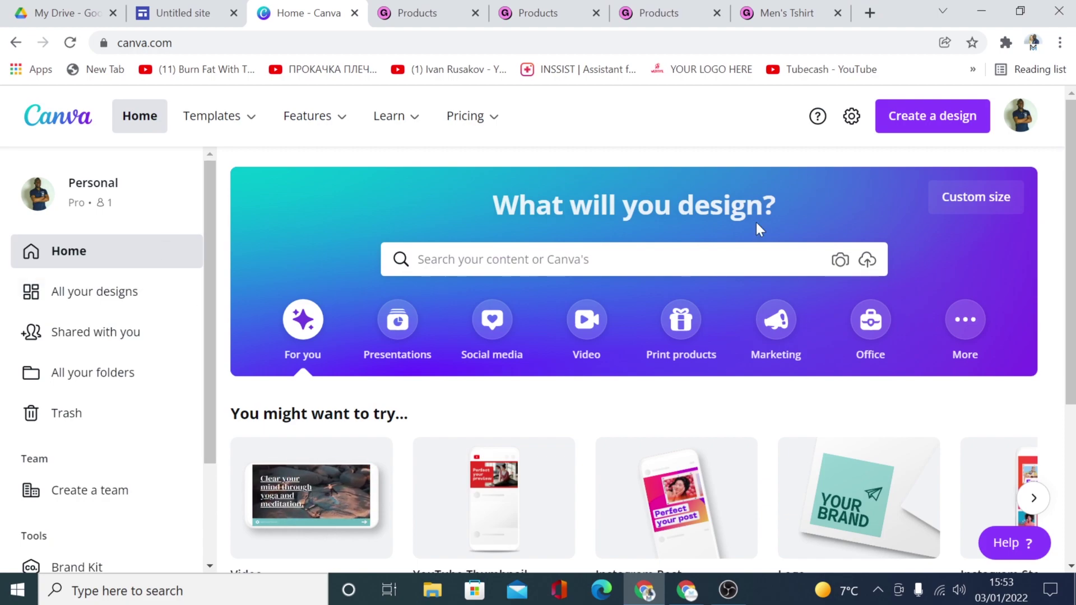
left_click(928, 127)
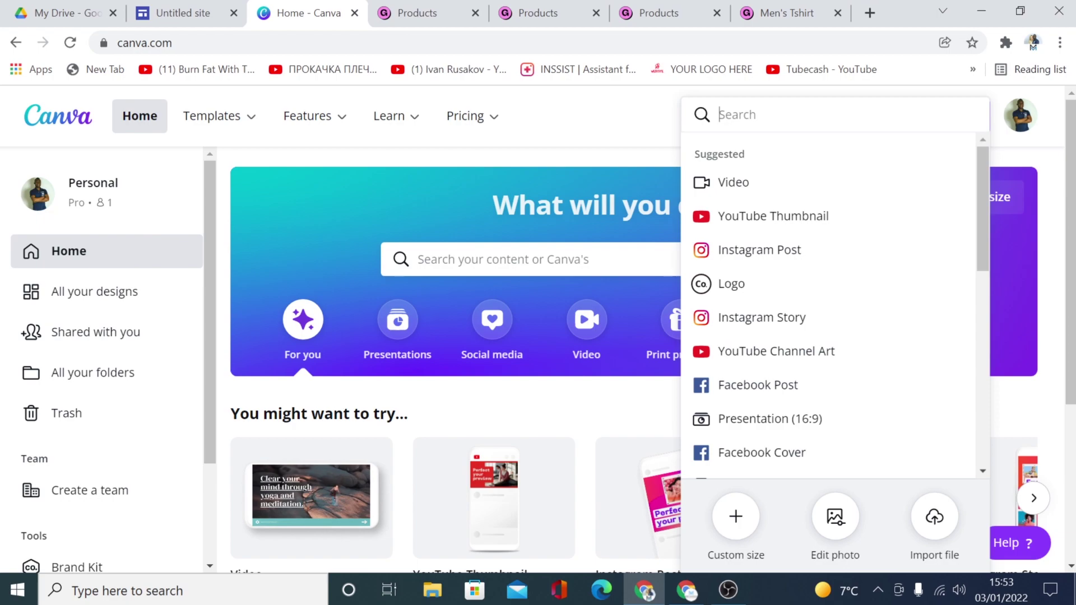
left_click(735, 527)
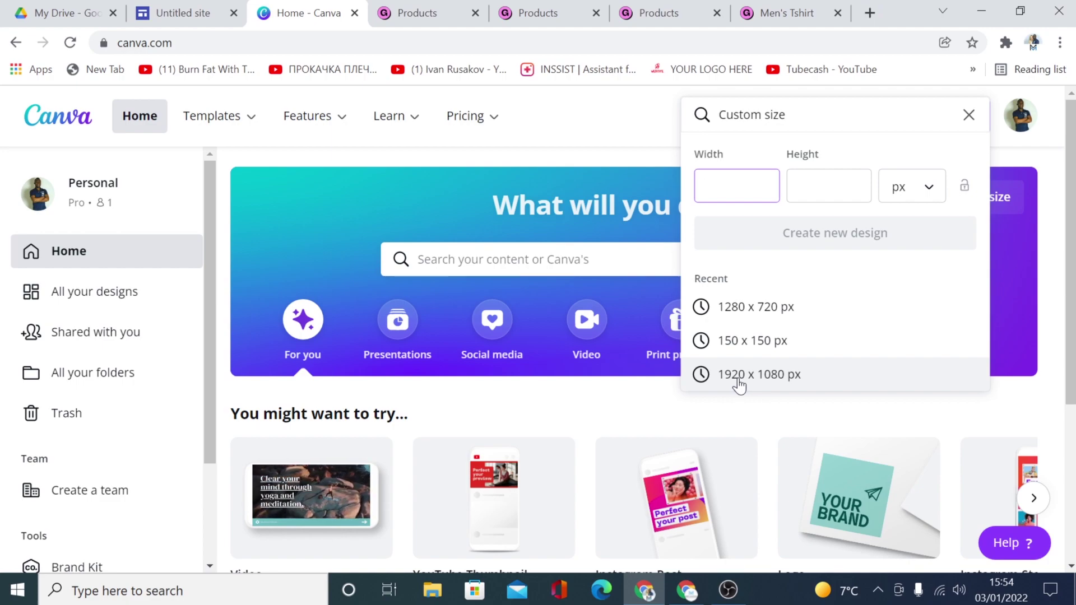
left_click(738, 374)
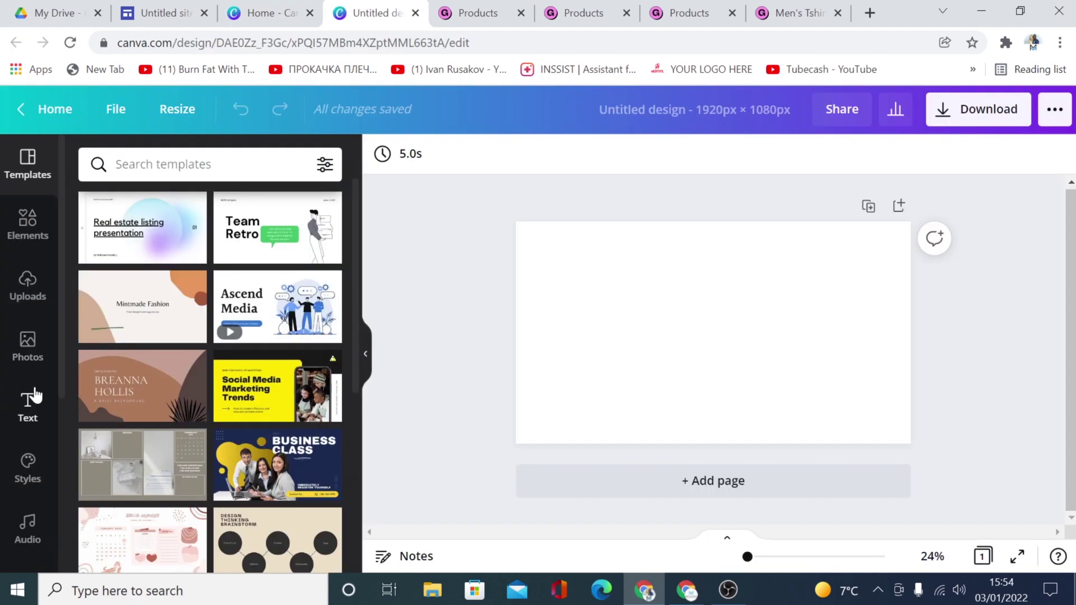
Search the elements for "gradient", add the blue-to-turquoise gradient image and enlarge it to cover the whole page
left_click(27, 223)
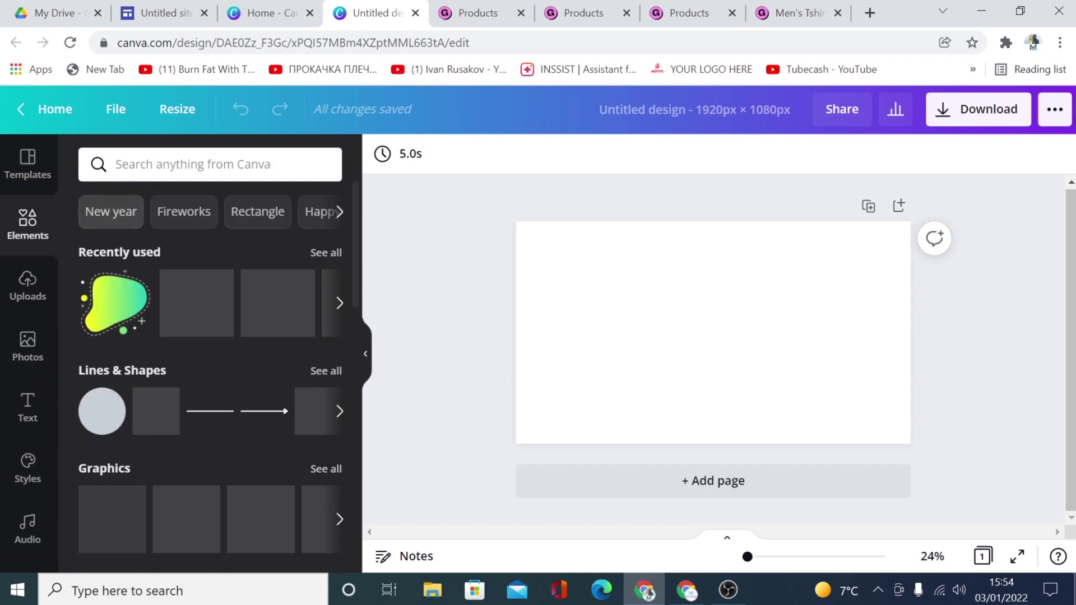
left_click(116, 165)
key("Down")
key("Return")
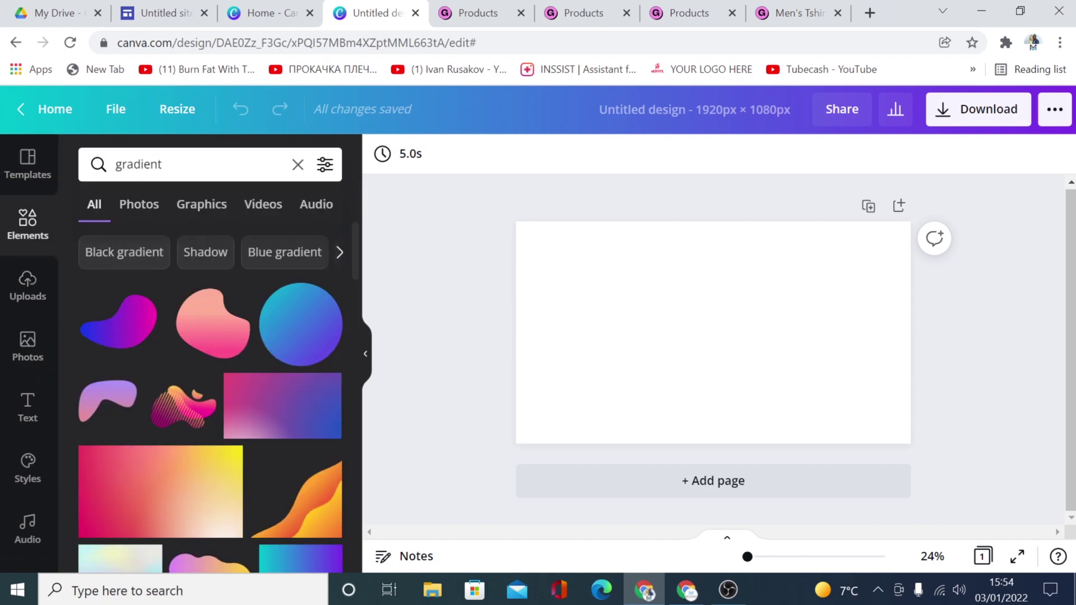
scroll(216, 432, "down", 10)
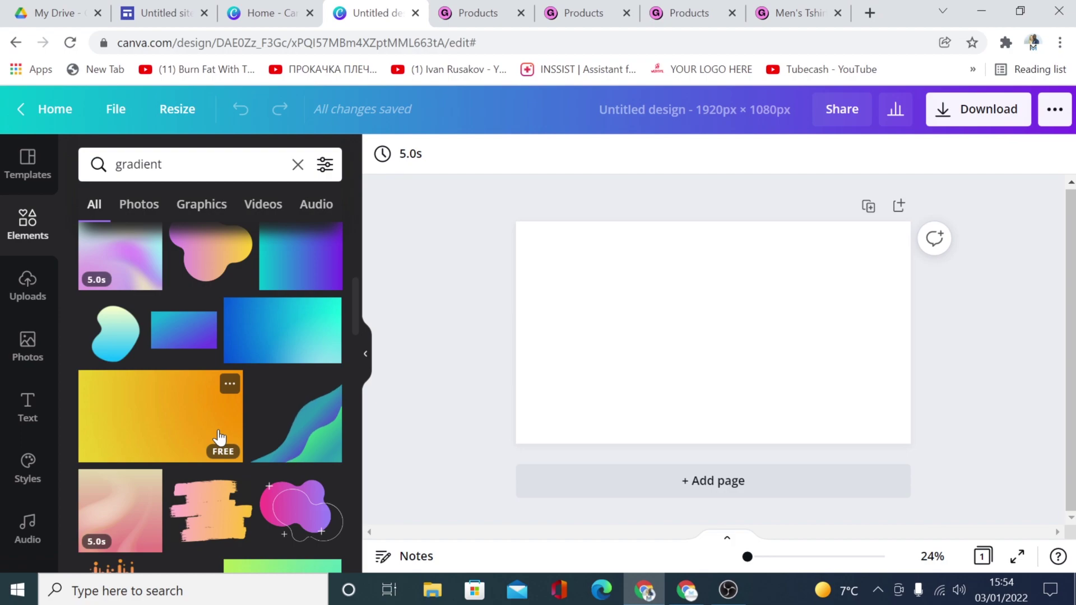
scroll(224, 434, "up", 5)
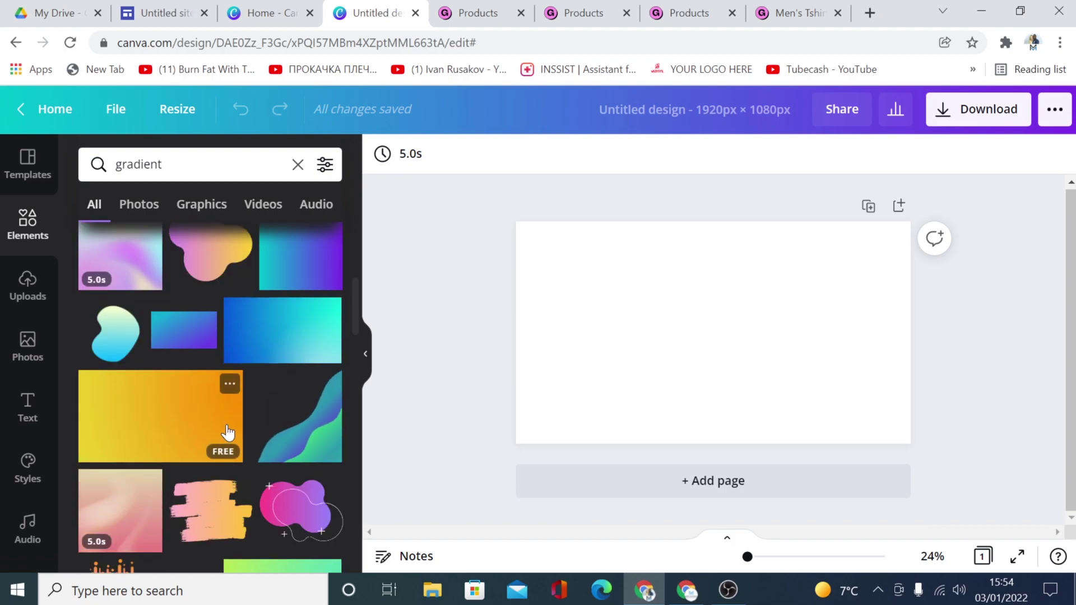
scroll(224, 431, "up", 3)
scroll(272, 432, "down", 3)
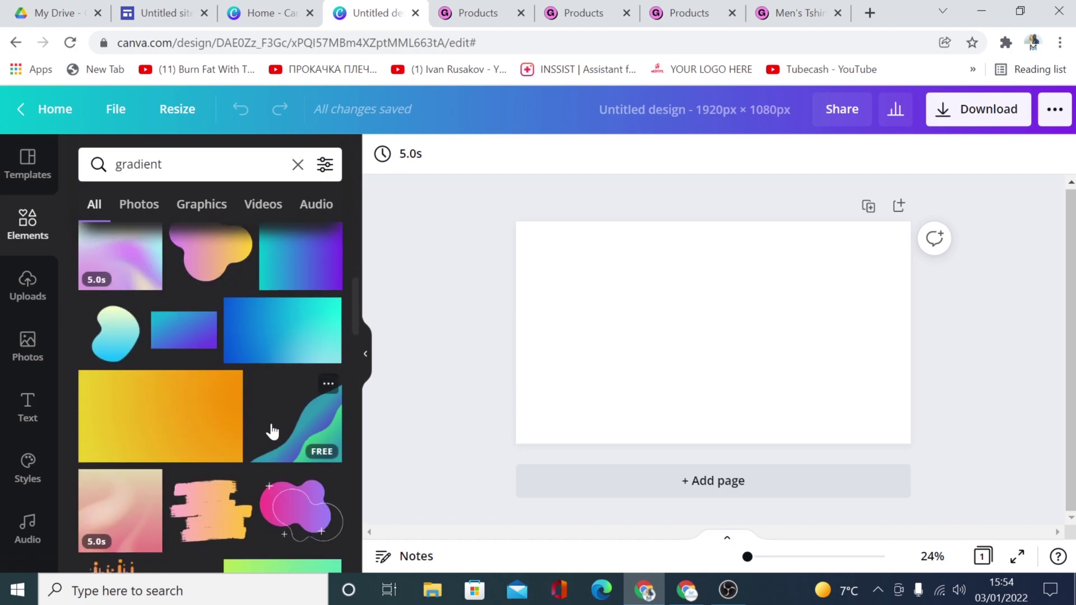
left_click(273, 337)
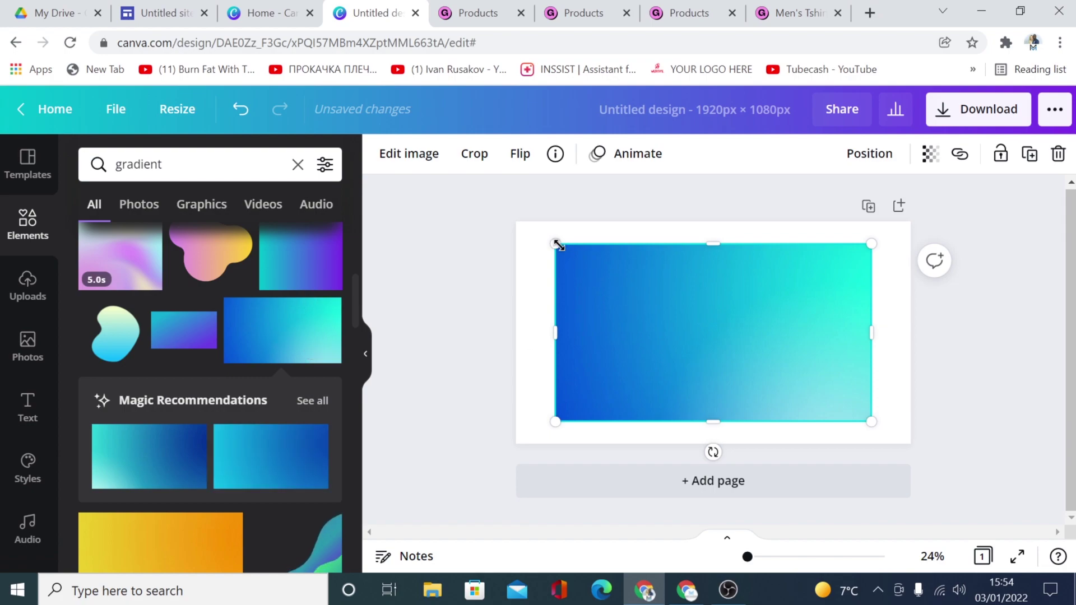
left_click_drag(556, 244, 497, 211)
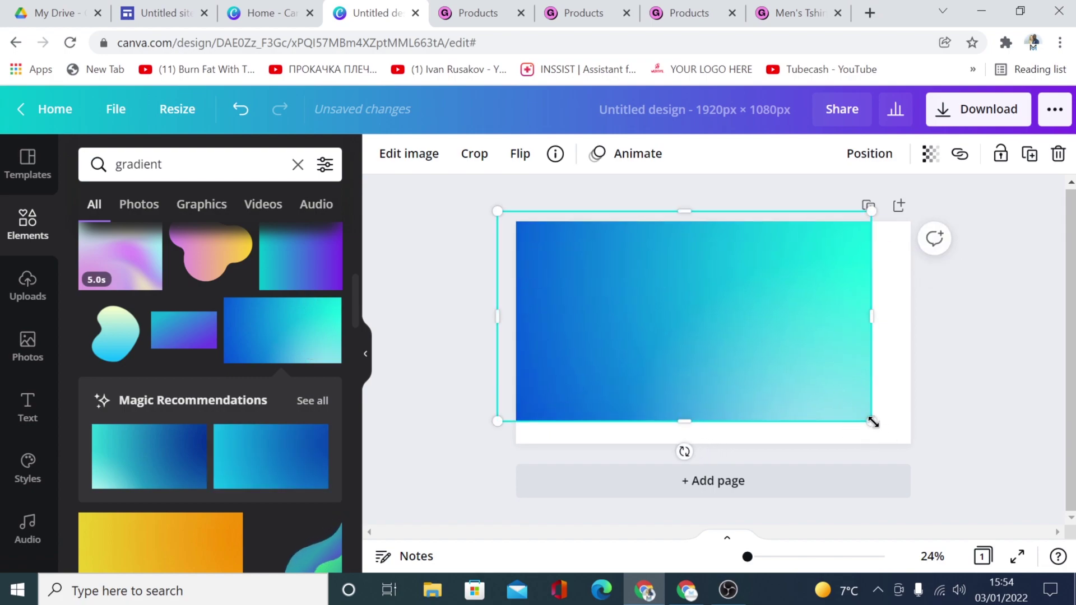
left_click_drag(873, 422, 934, 452)
Add the purple-to-yellow gradient blob and place it partly over the upper-right corner of the design
scroll(239, 342, "up", 3)
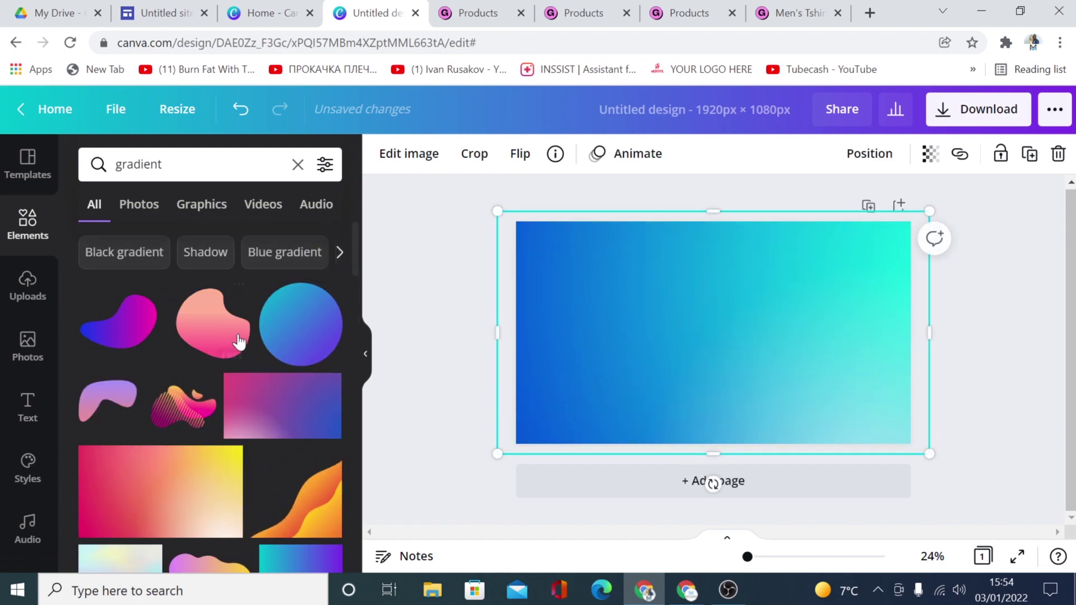
scroll(239, 342, "down", 3)
left_click(206, 431)
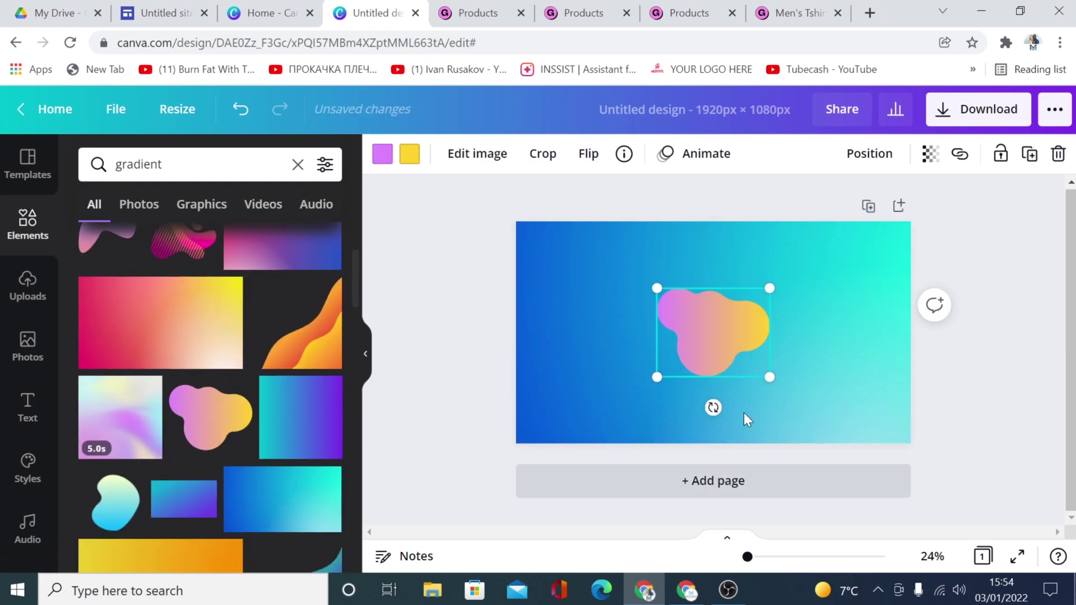
left_click_drag(711, 336, 900, 237)
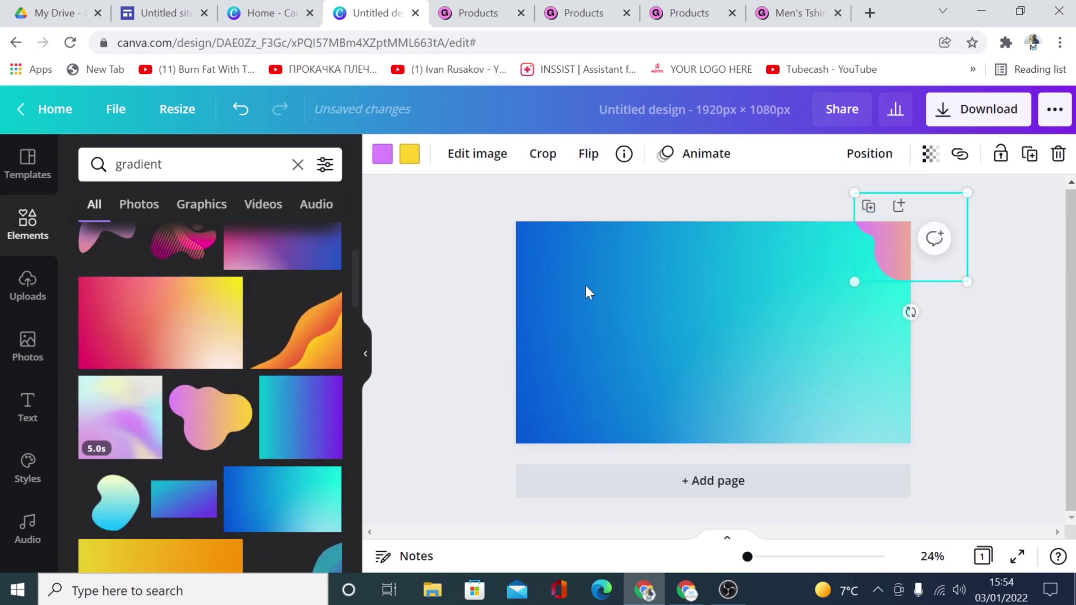
Add the pink-and-purple blob with the white outline and place it partly over the lower-left corner of the design
scroll(240, 336, "up", 3)
scroll(204, 345, "down", 5)
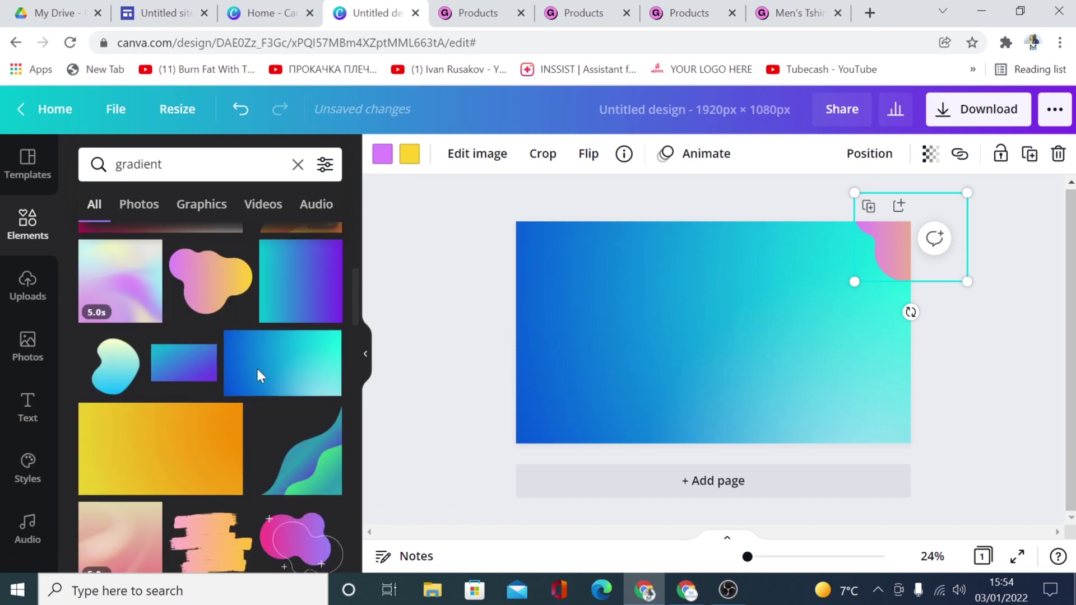
left_click(293, 509)
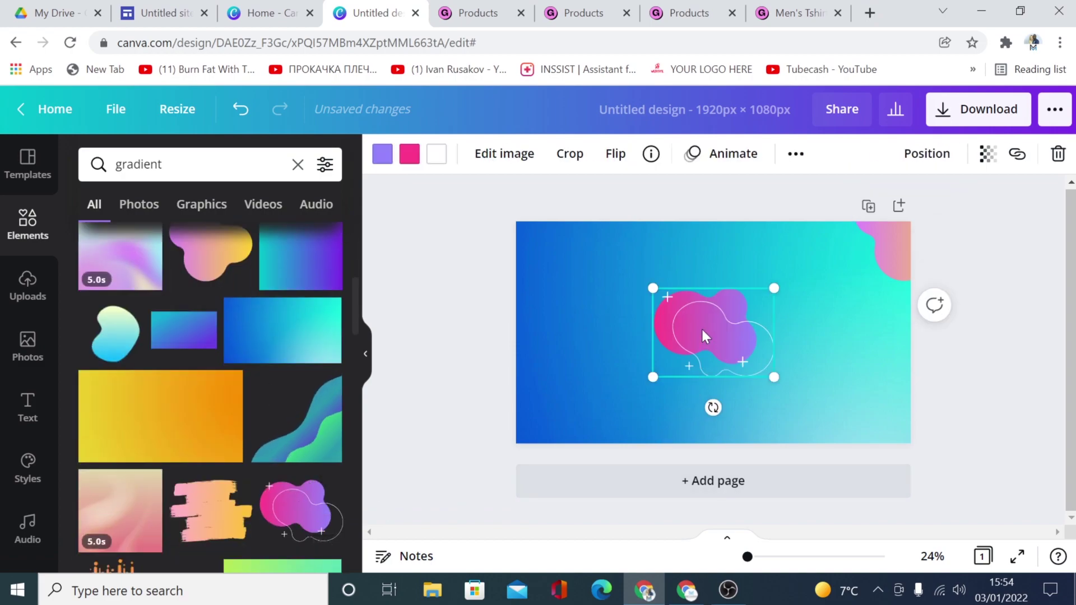
left_click_drag(695, 331, 526, 430)
Add the pink-and-orange dripping paint graphic and place it in the lower-right corner of the design
scroll(124, 262, "down", 5)
left_click(124, 262)
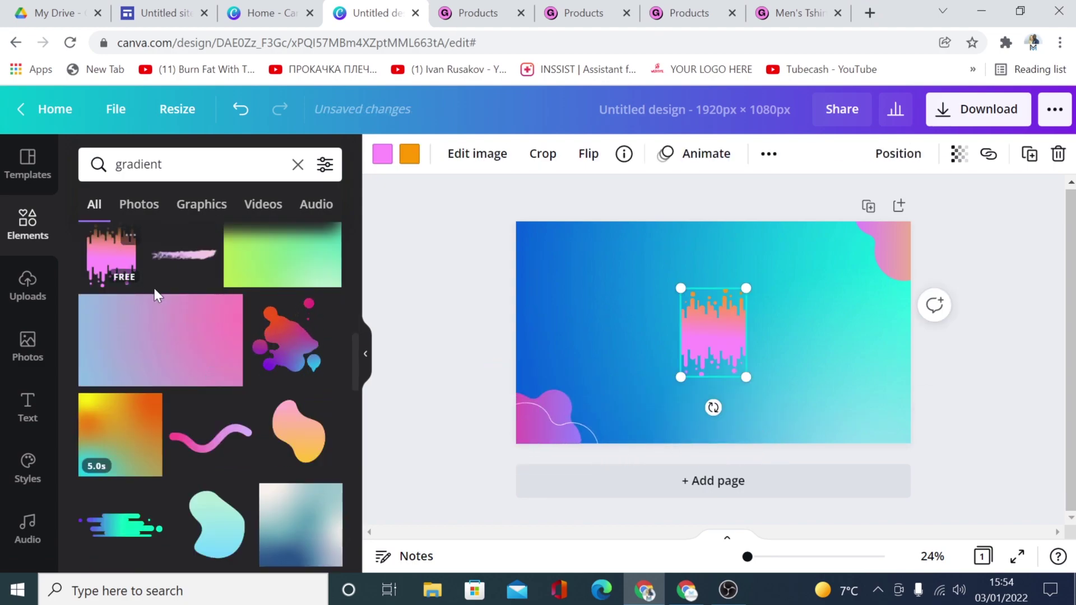
left_click_drag(711, 335, 884, 417)
left_click(984, 348)
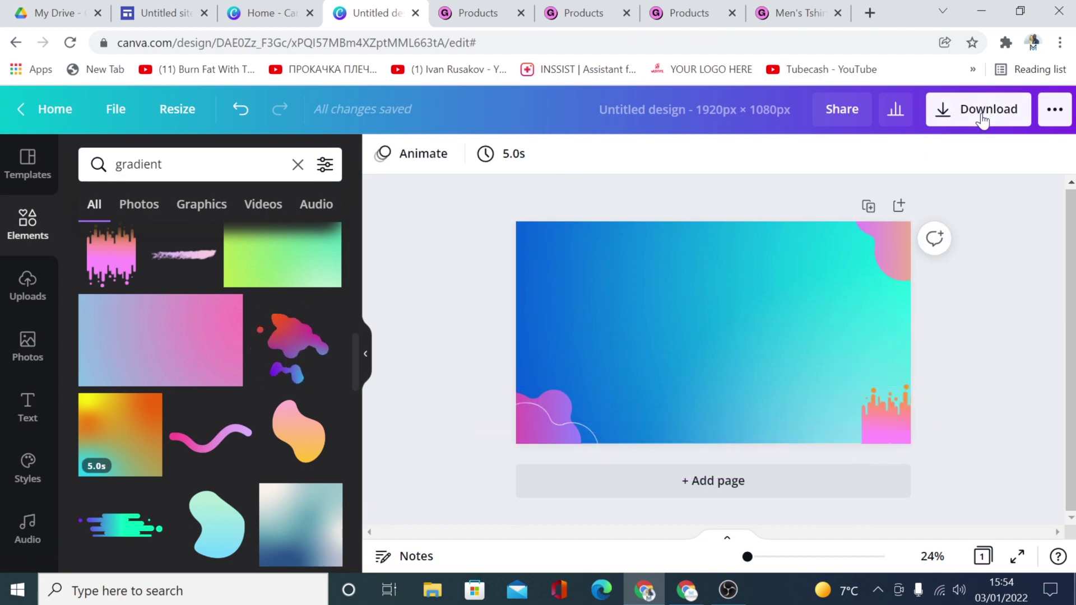
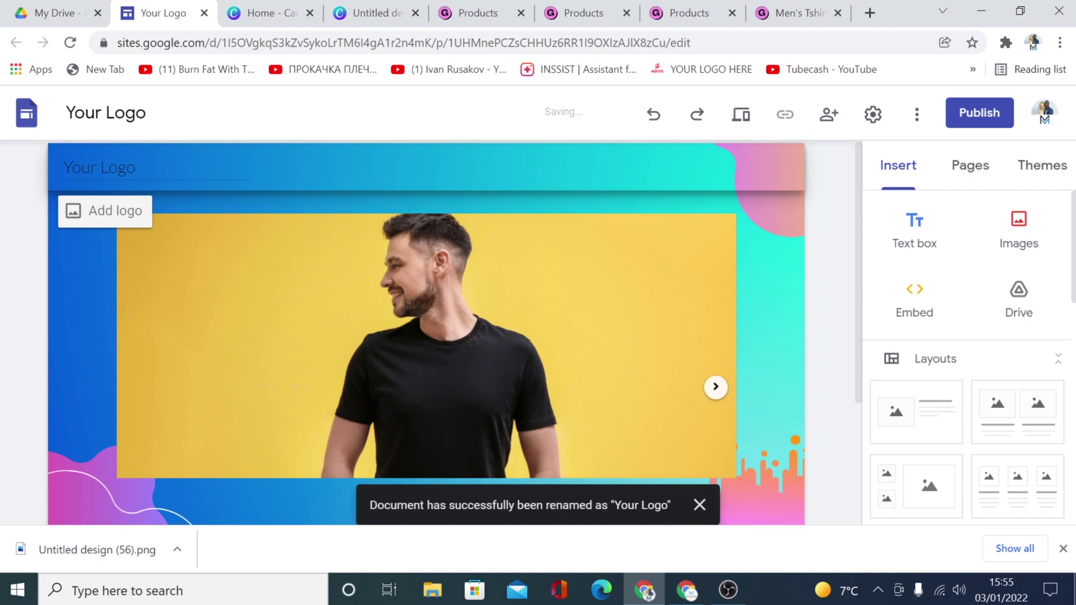
key("ctrl+a")
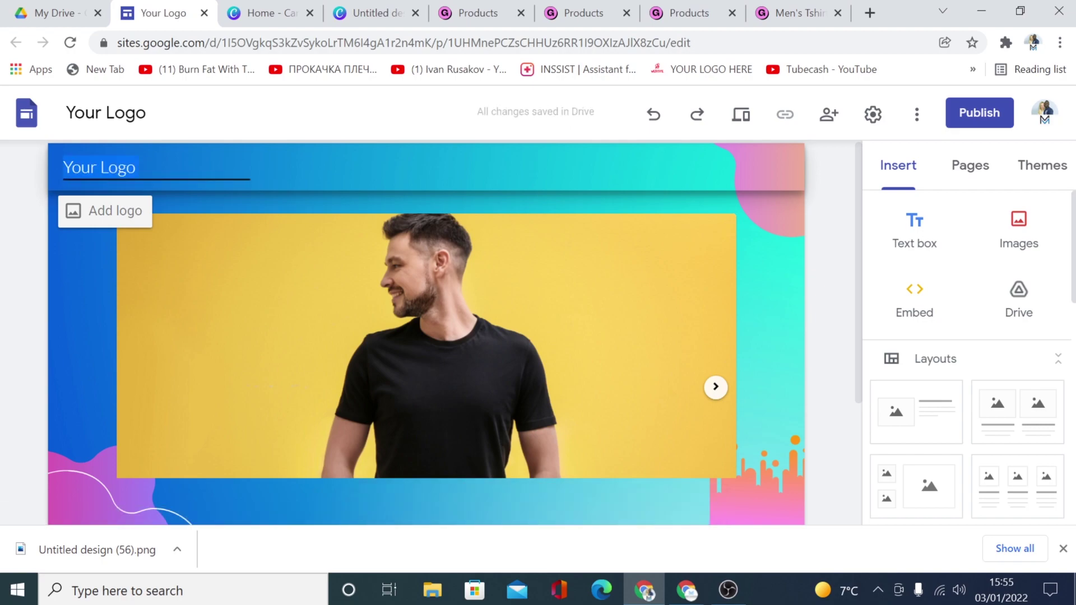
left_click(371, 191)
scroll(840, 252, "down", 2)
scroll(842, 252, "up", 2)
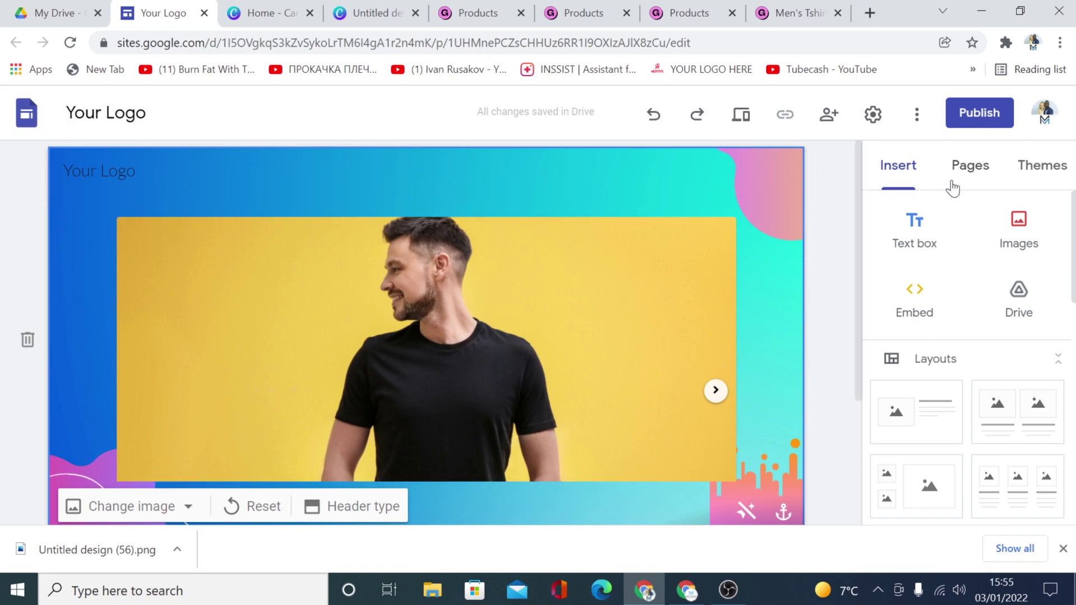
Add two new pages named Products and About to the site
left_click(974, 175)
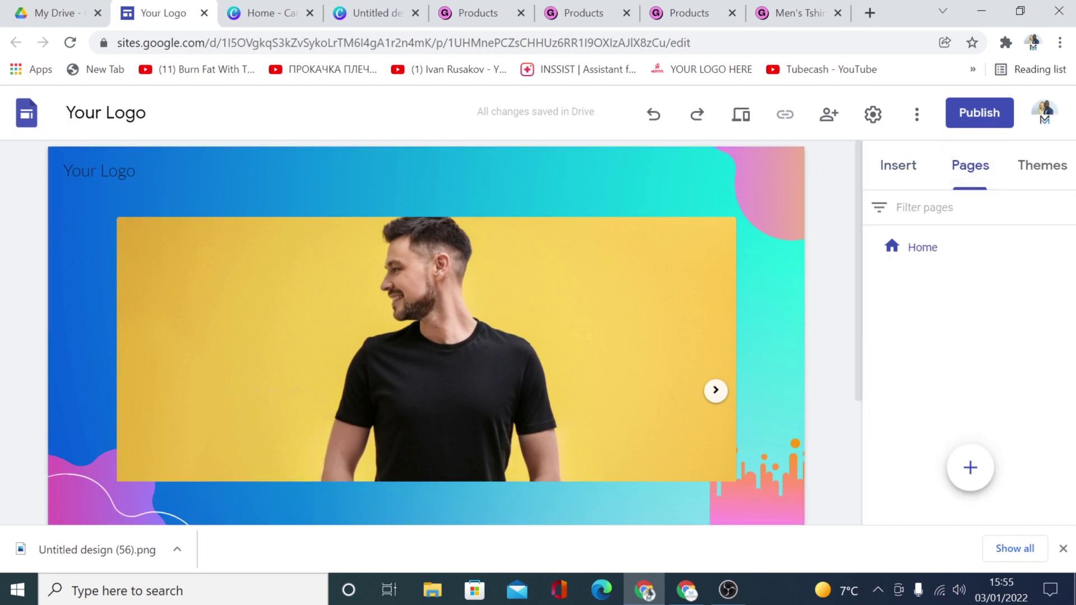
left_click(970, 469)
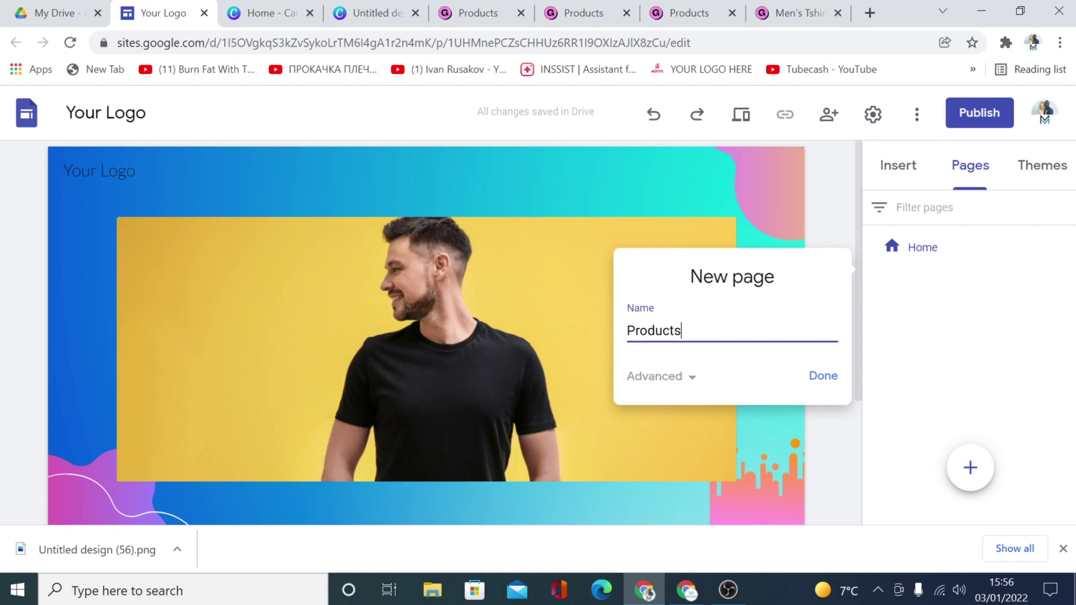
left_click(824, 376)
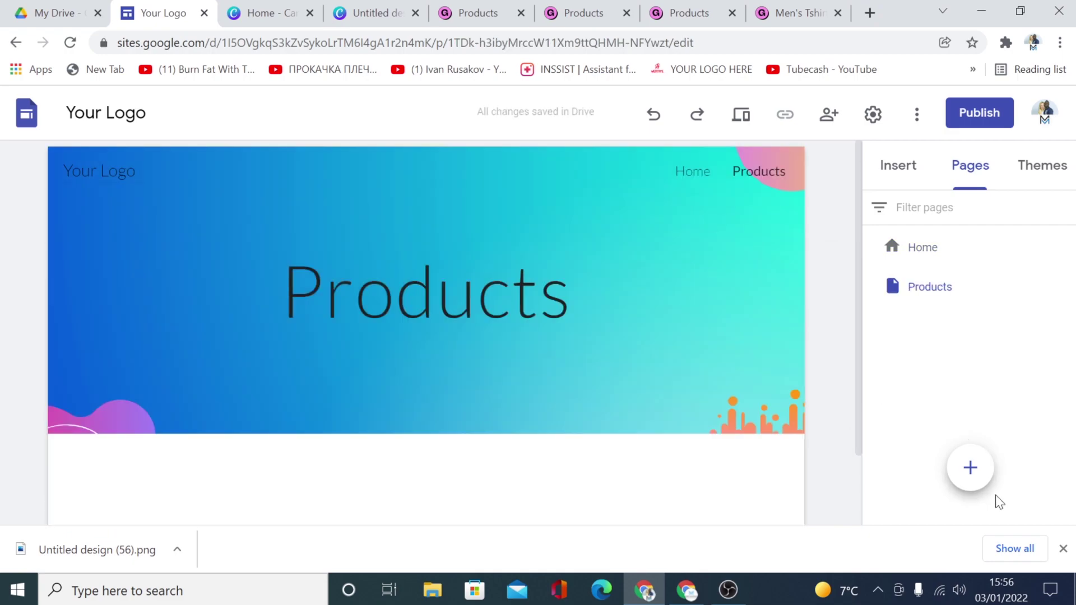
left_click(970, 471)
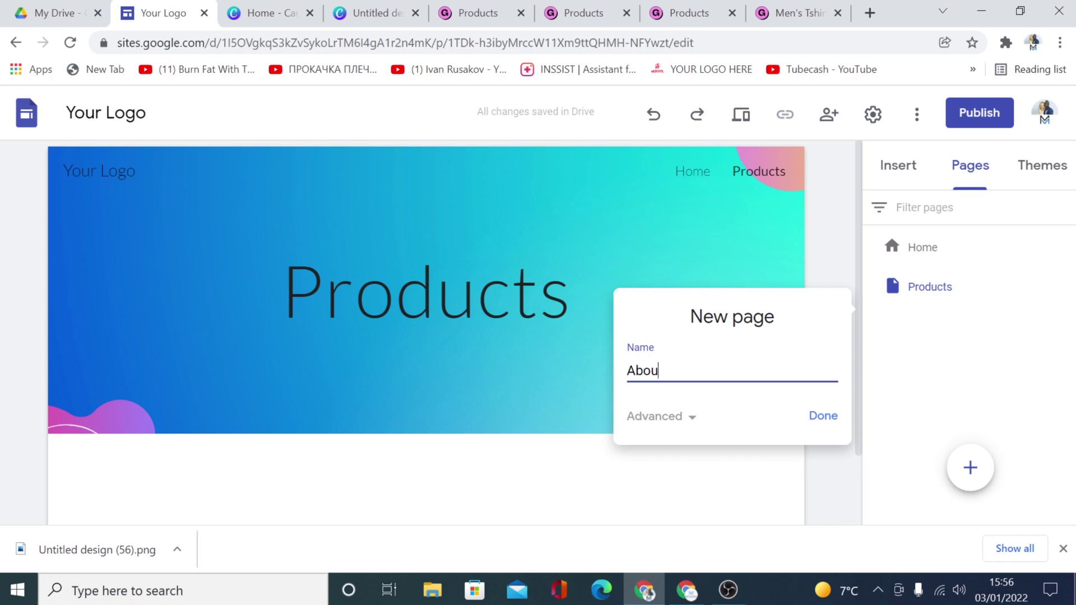
left_click(823, 416)
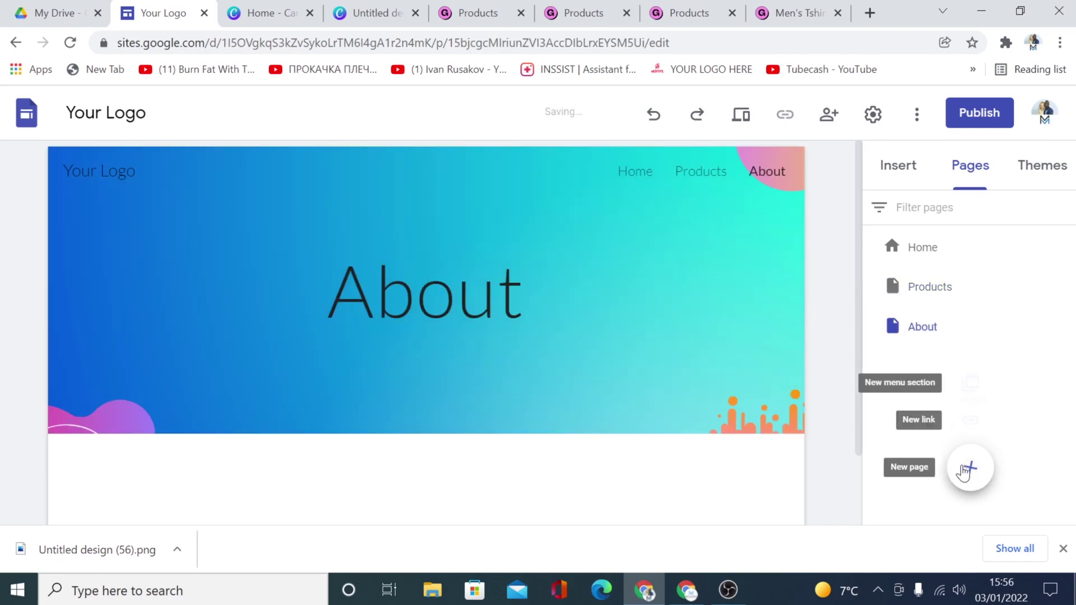
Add a new page named Contact to the site
left_click(970, 469)
left_click(663, 311)
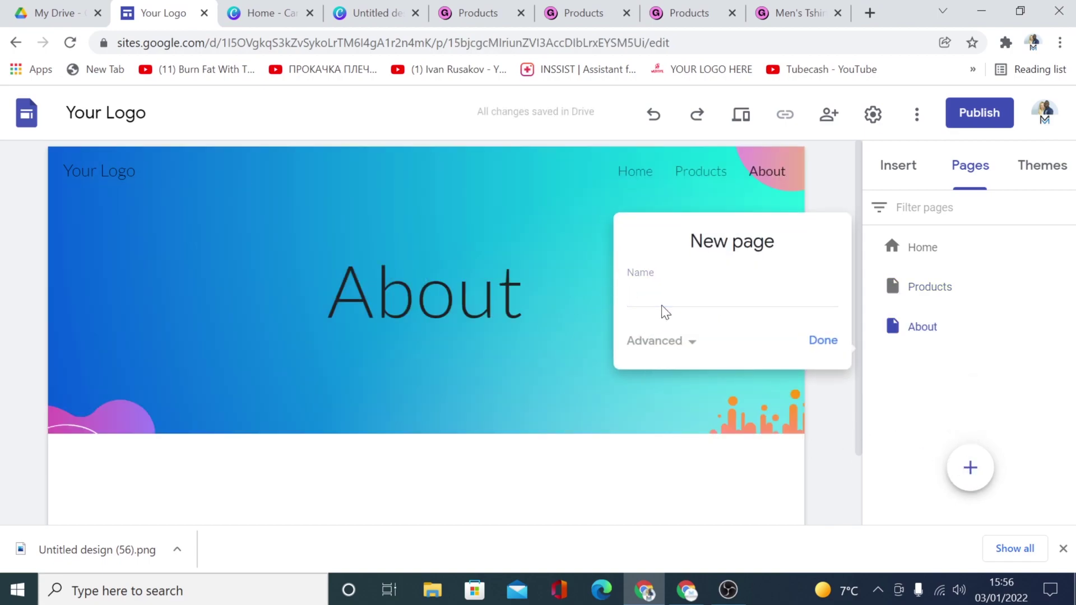
left_click(628, 296)
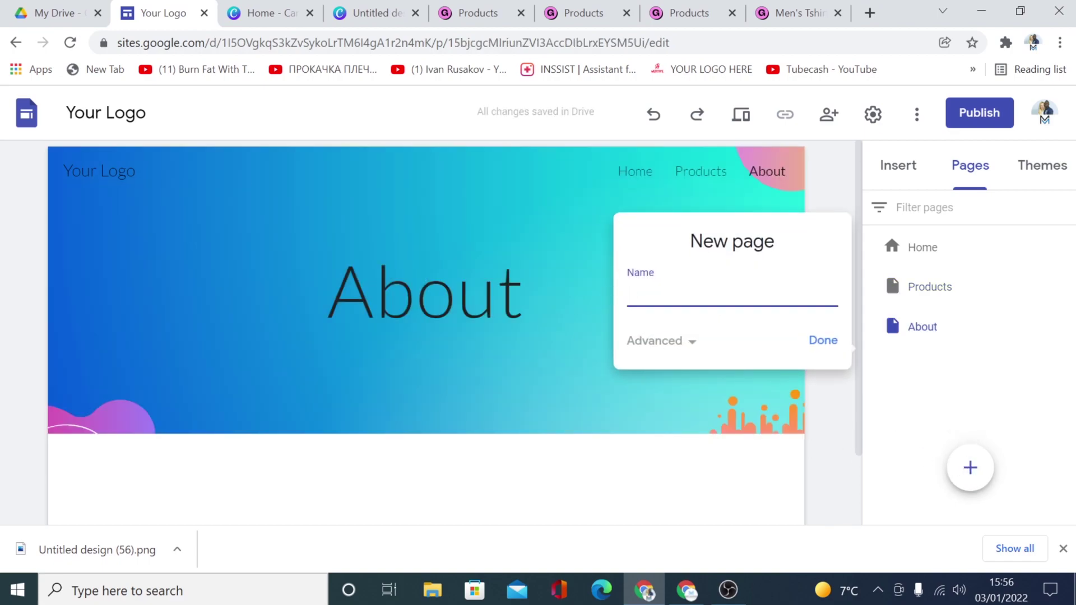
type("Contact")
left_click(828, 343)
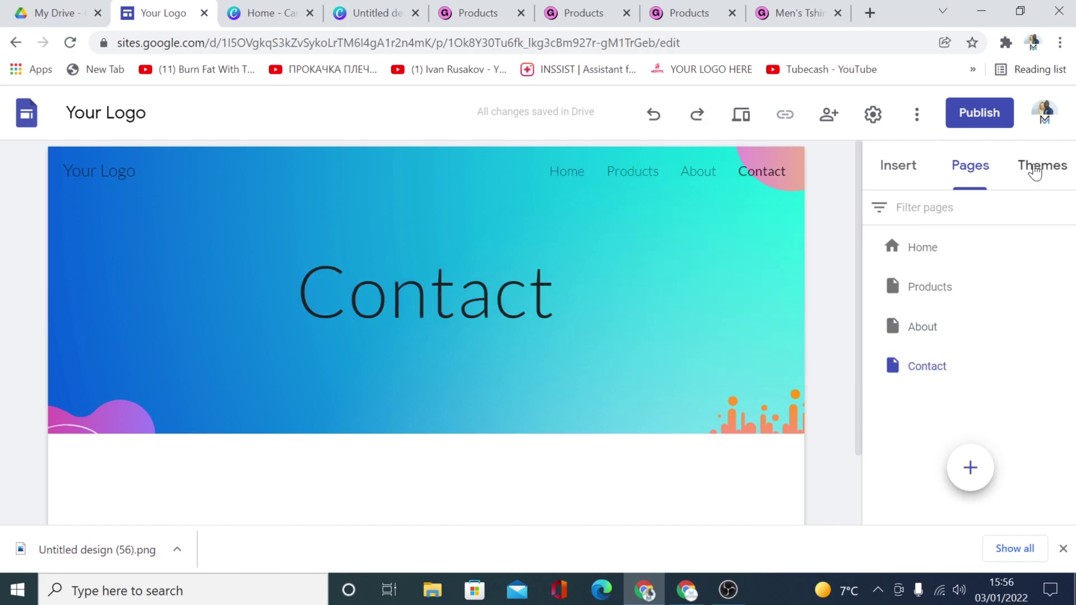
Apply the Impression theme to the site
left_click(1035, 168)
scroll(1014, 344, "down", 5)
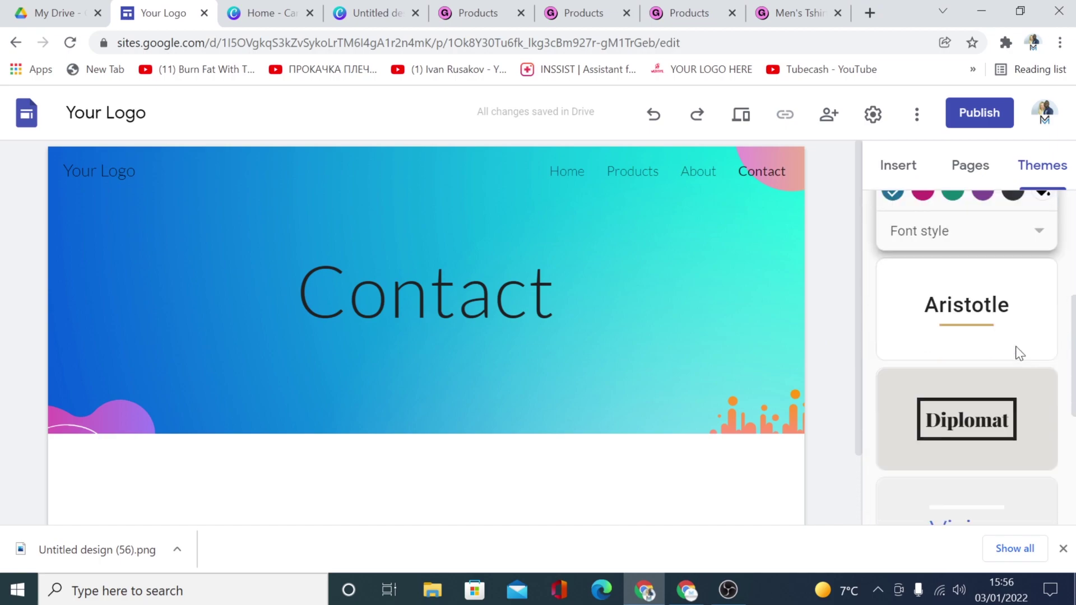
scroll(1018, 353, "down", 5)
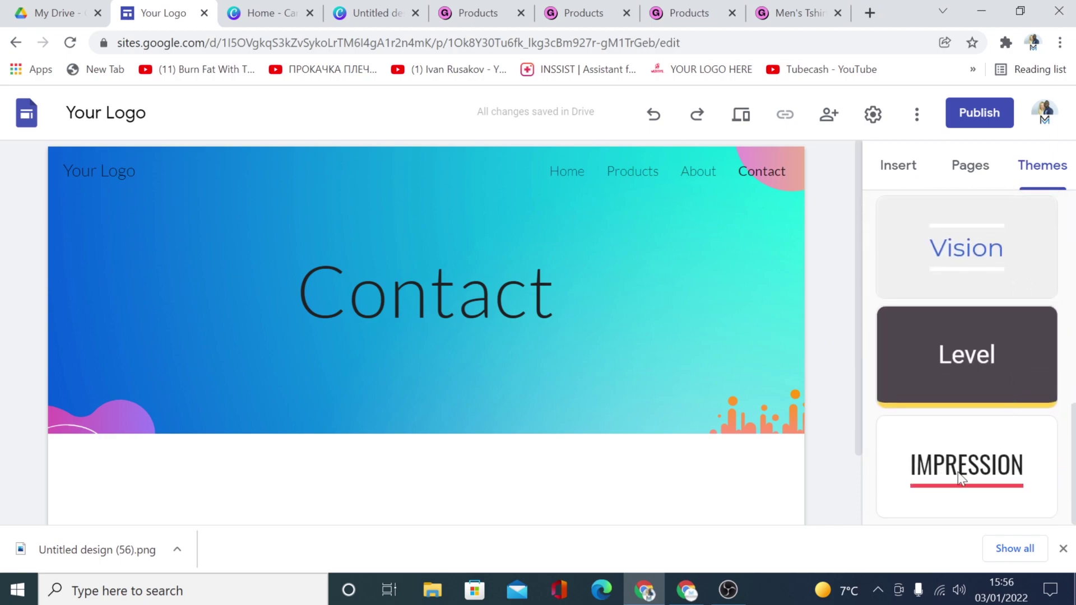
left_click(956, 473)
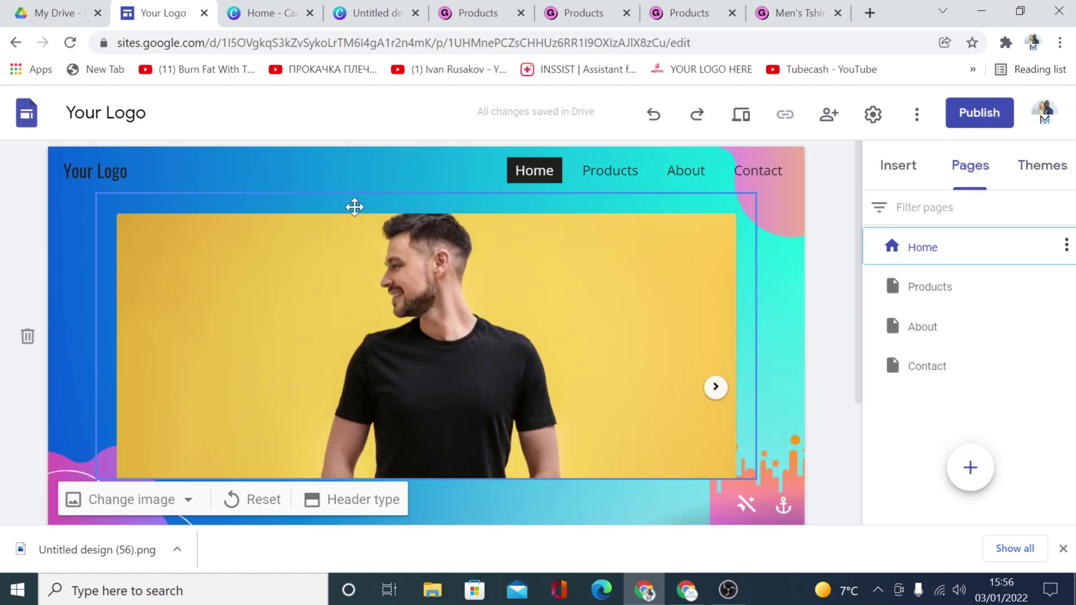
Insert an empty text box in the blank area below the Home page's header
left_click(533, 171)
scroll(488, 337, "down", 3)
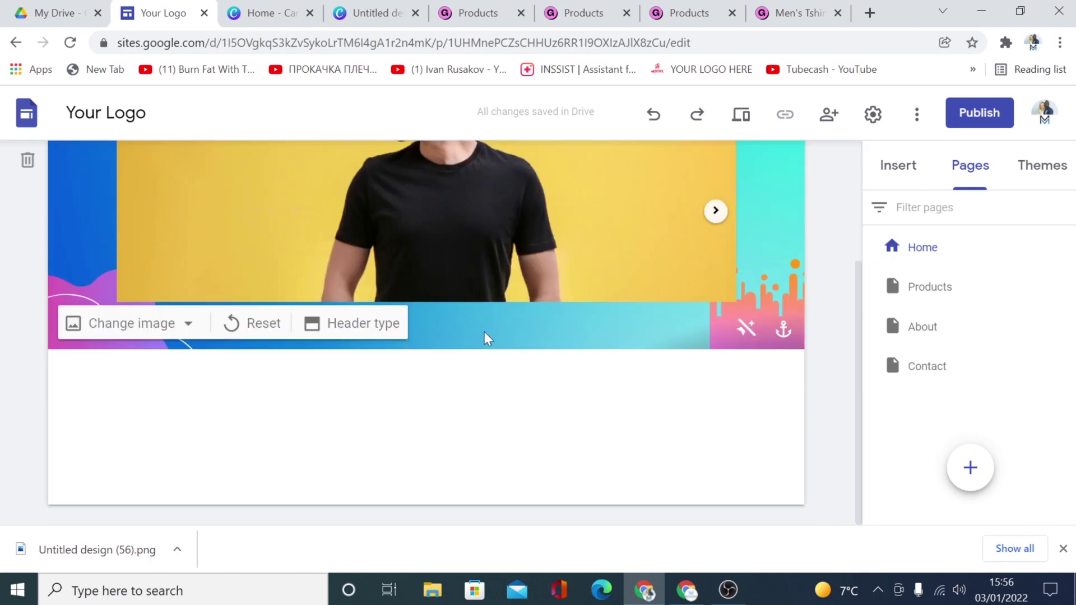
double_click(449, 391)
left_click(450, 389)
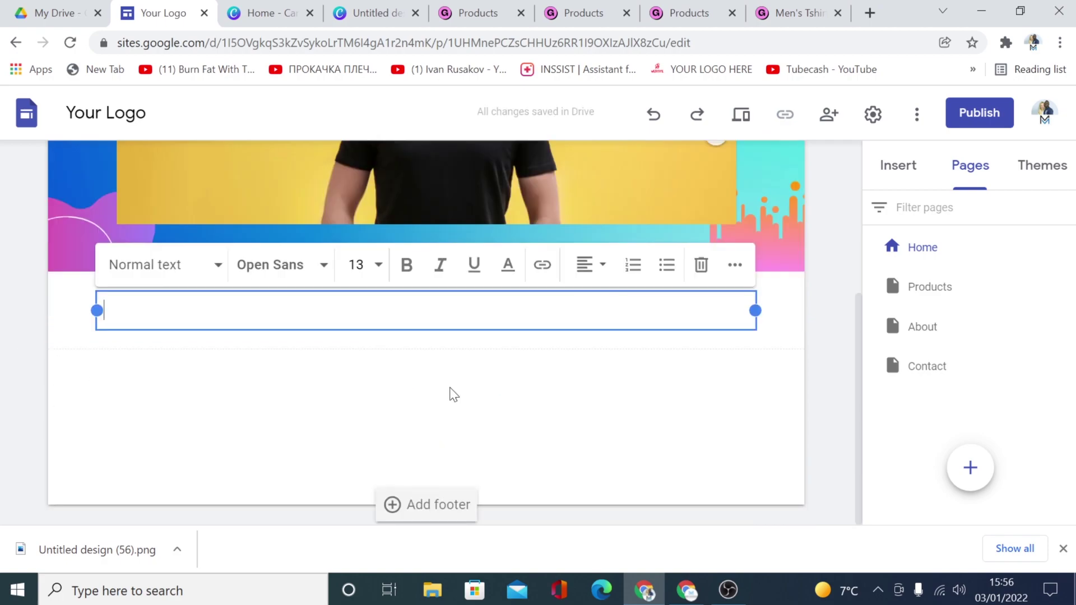
Move the empty text box into the header, above the embedded product image
scroll(473, 378, "up", 5)
scroll(453, 504, "down", 3)
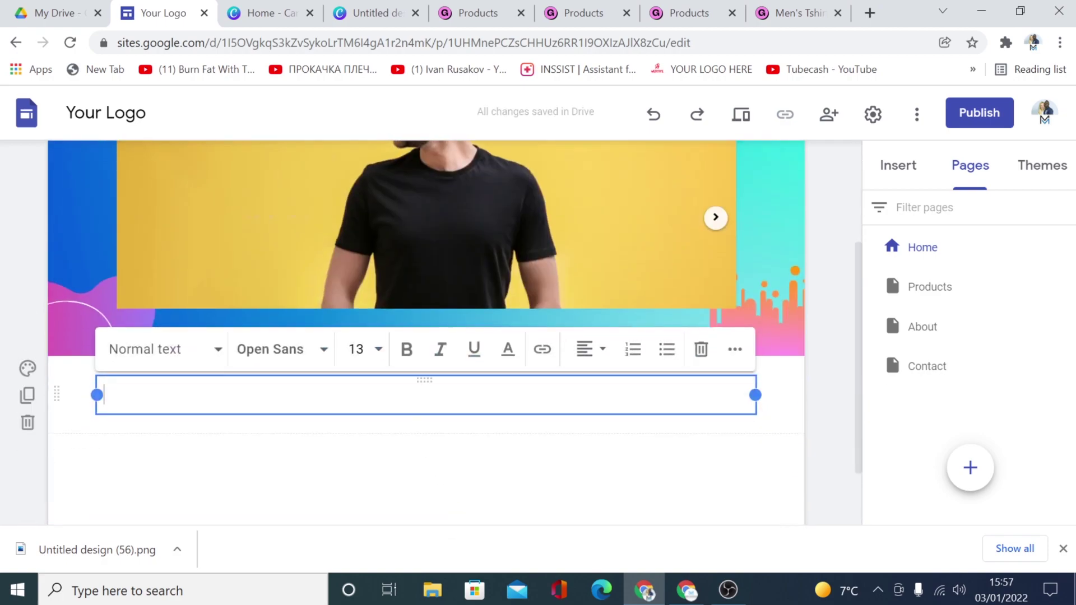
left_click_drag(423, 372, 337, 200)
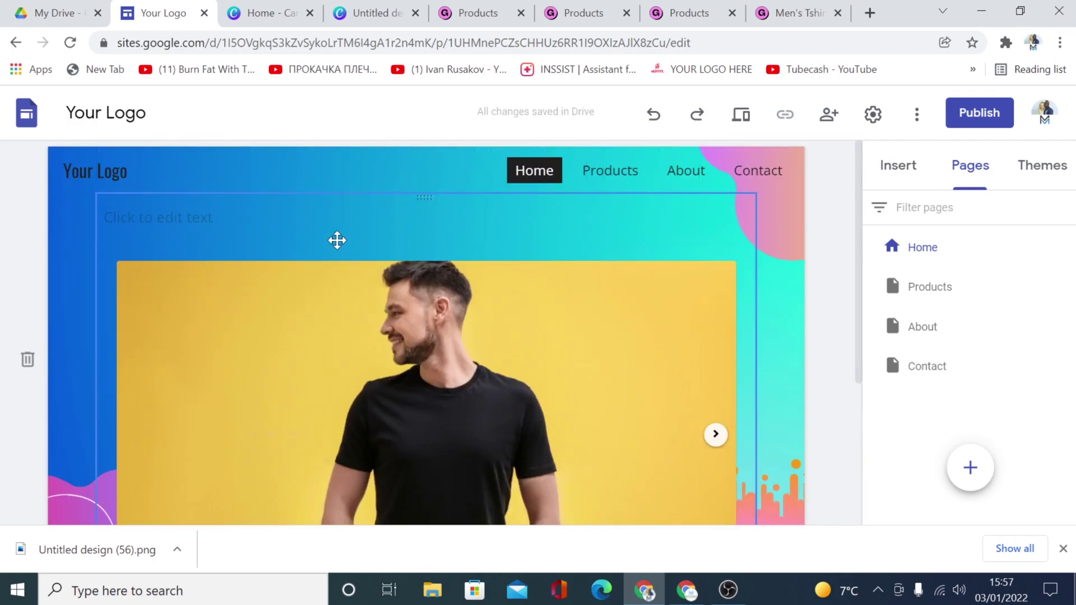
Enter "Men's Tshirt" in the text box above the embedded product
left_click(104, 217)
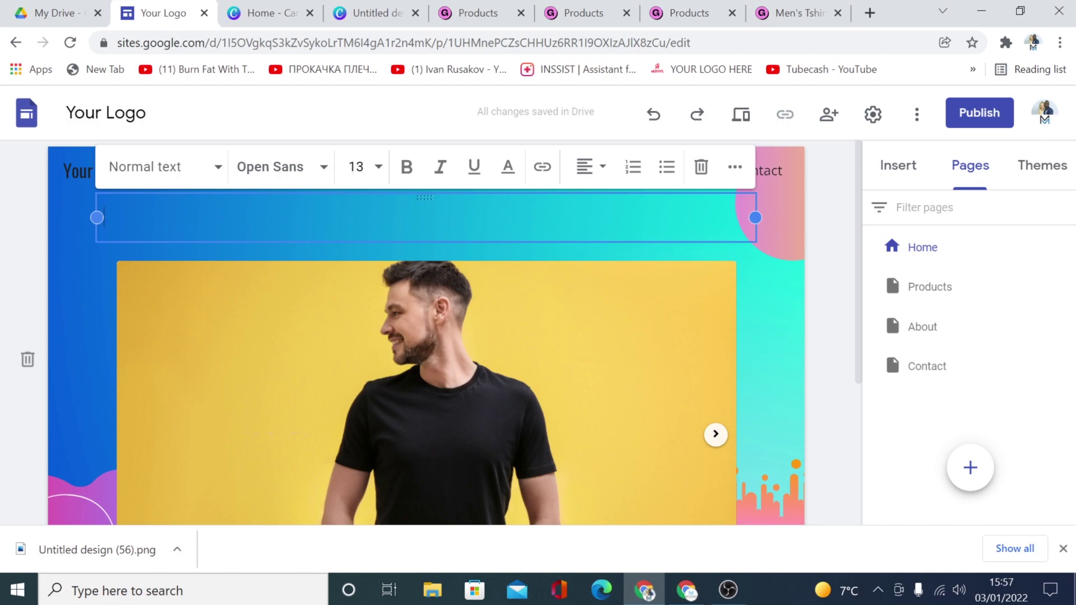
type("Men'")
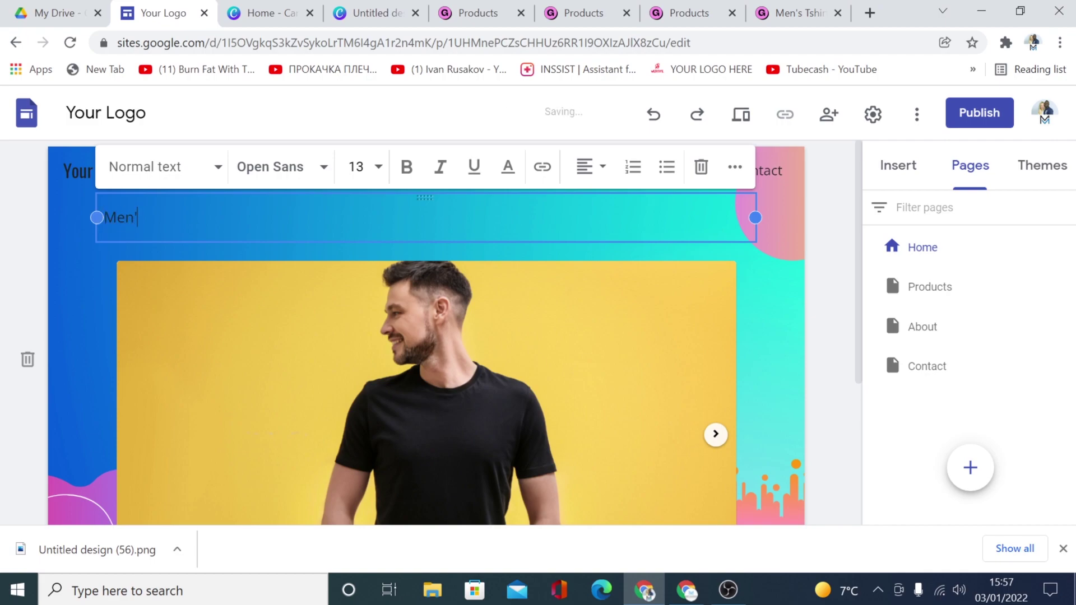
type("s Tshirt")
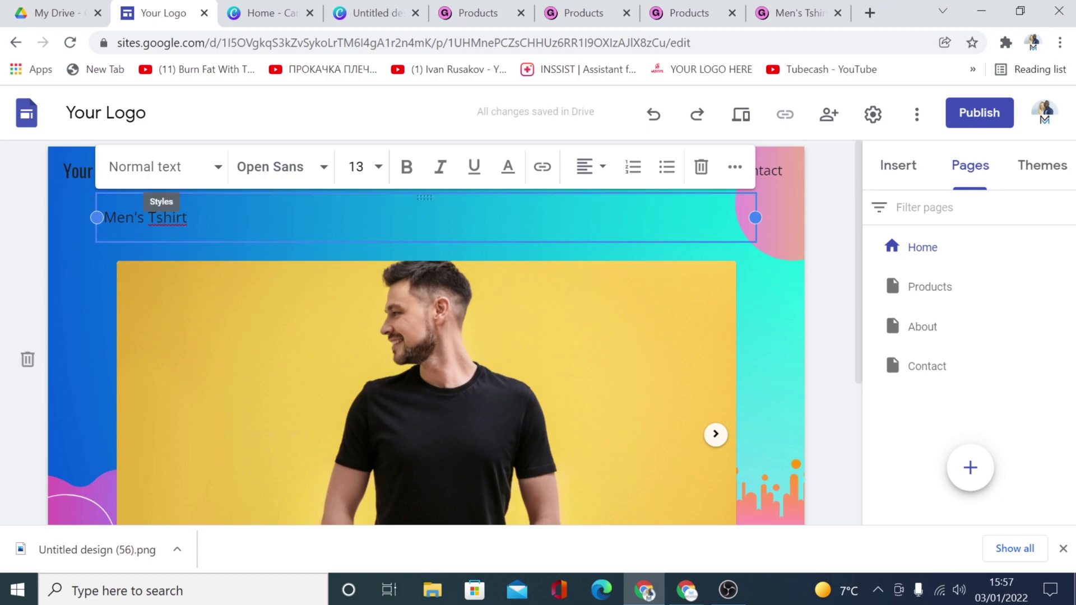
Apply the Title style to the "Men's Tshirt" text above the embedded product and centre it
key("shift+Left")
key("shift+Left")
key("shift+Left")
key("shift+Left")
key("shift+Left")
key("shift+Left")
key("shift+Left")
key("shift+Left")
key("shift+Left")
key("shift+Left")
key("shift+Left")
key("shift+Left")
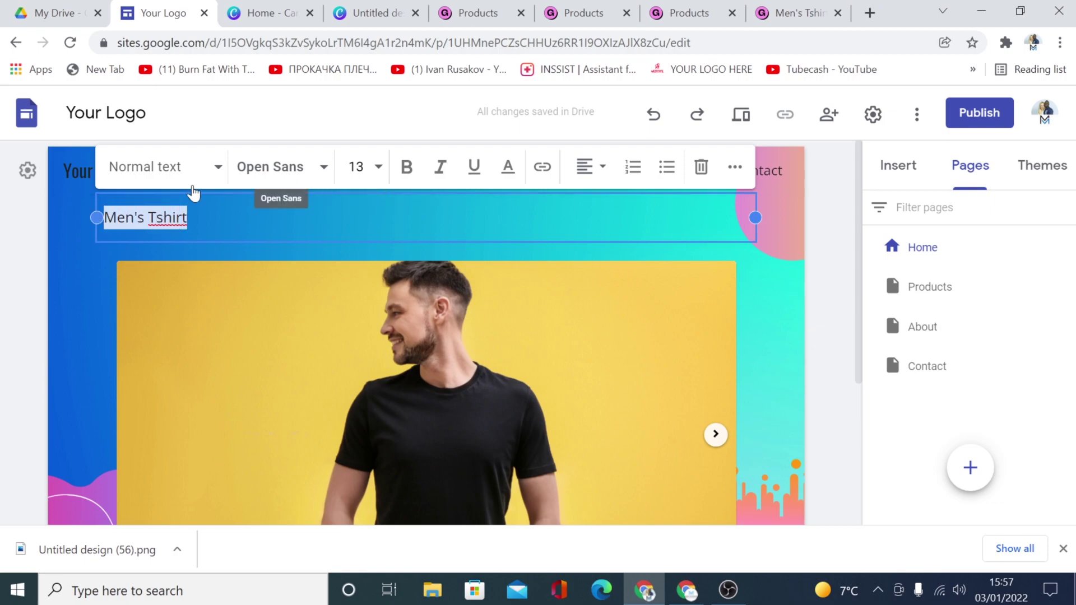
left_click(218, 168)
left_click(138, 216)
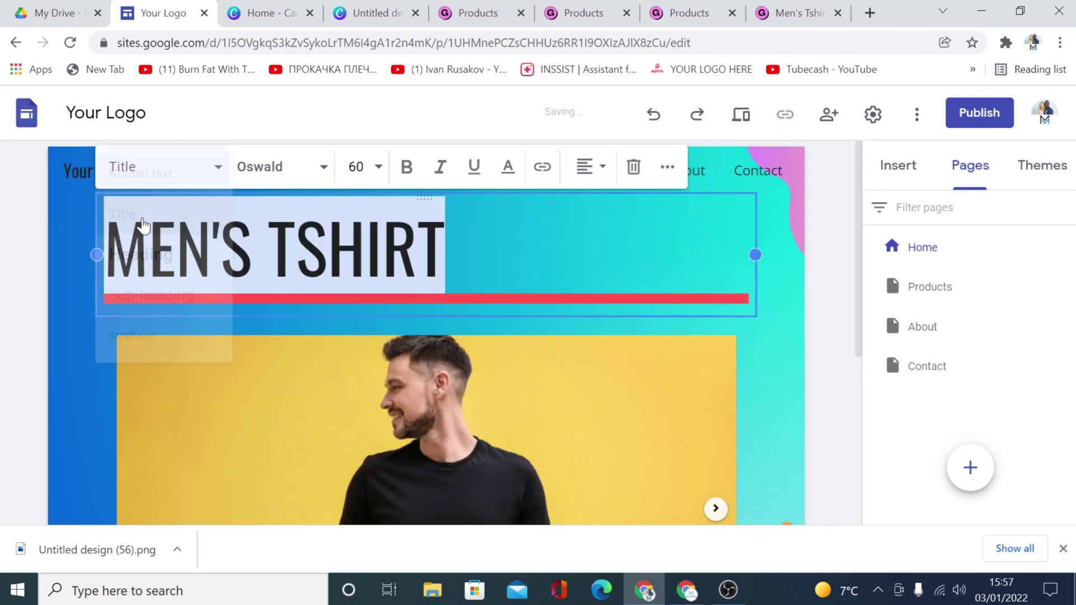
left_click(593, 168)
left_click(588, 216)
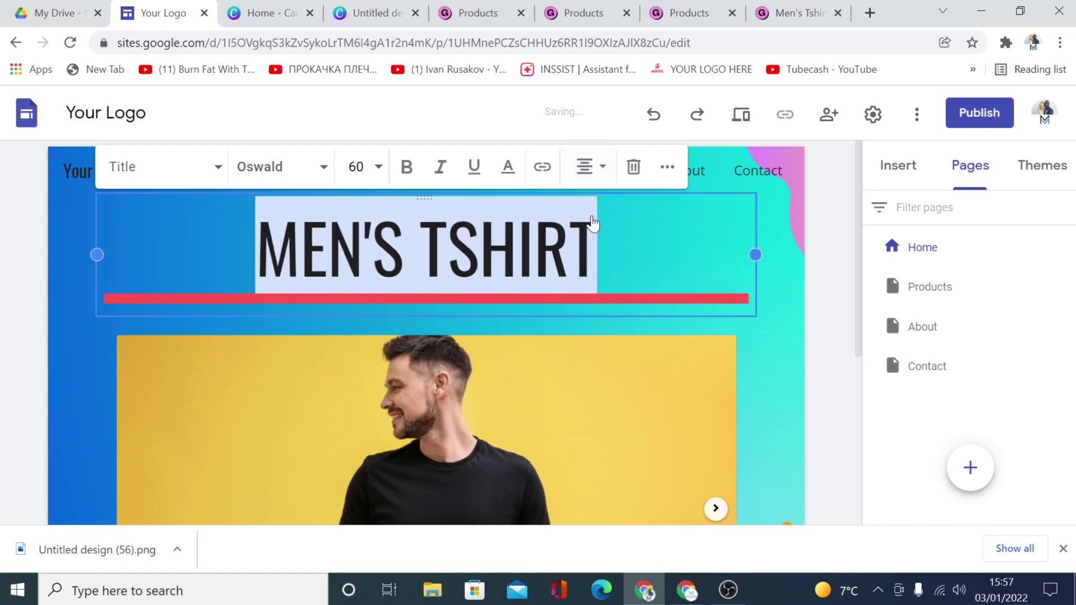
Colour the centred "Men's Tshirt" title white and make it bold
left_click(507, 166)
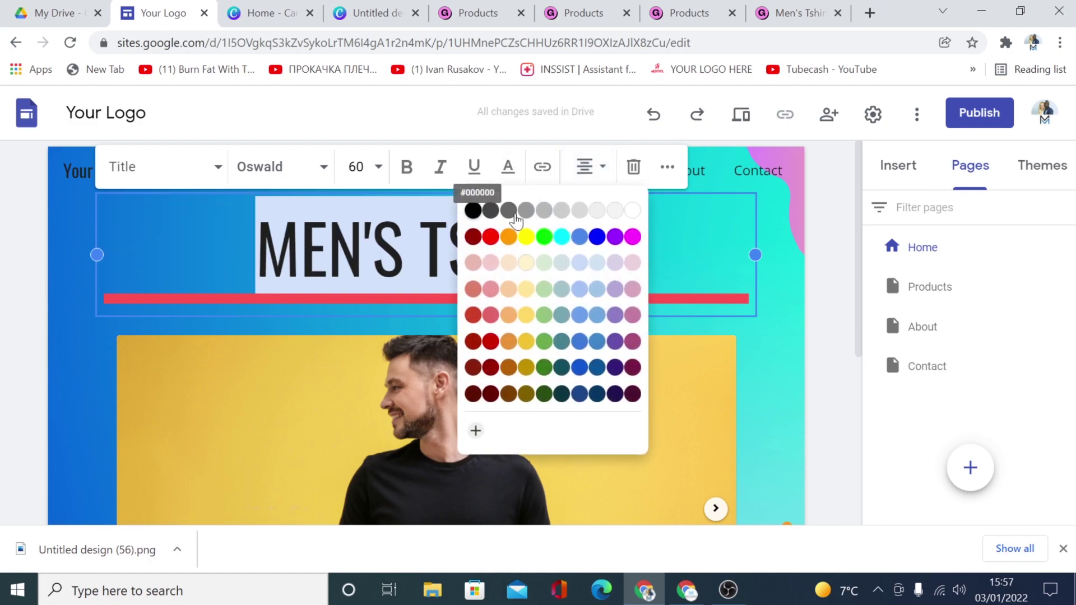
left_click(634, 211)
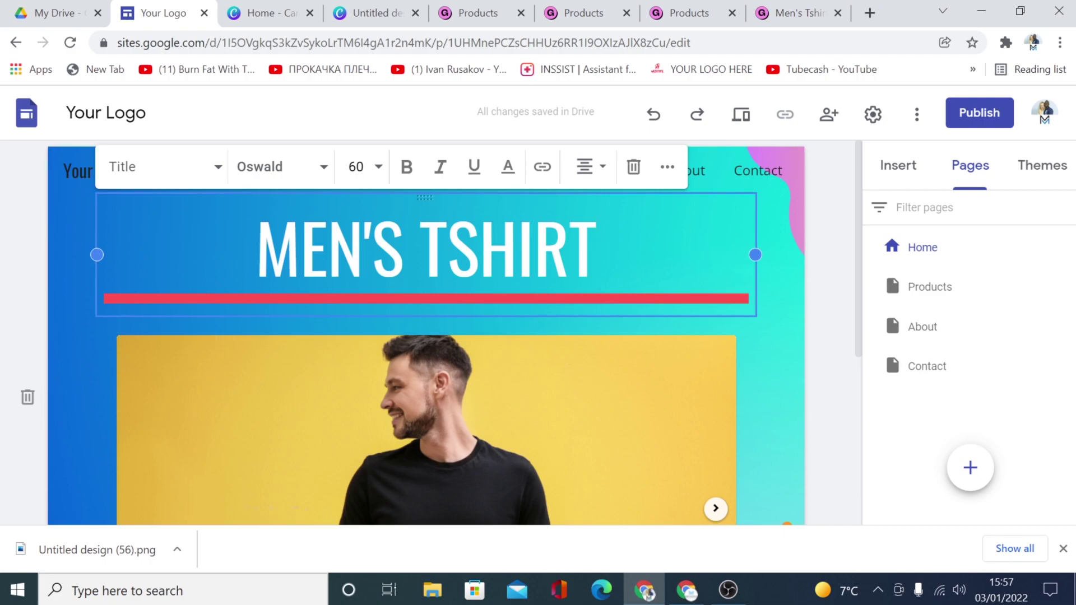
double_click(448, 247)
left_click_drag(448, 246, 413, 184)
left_click(408, 171)
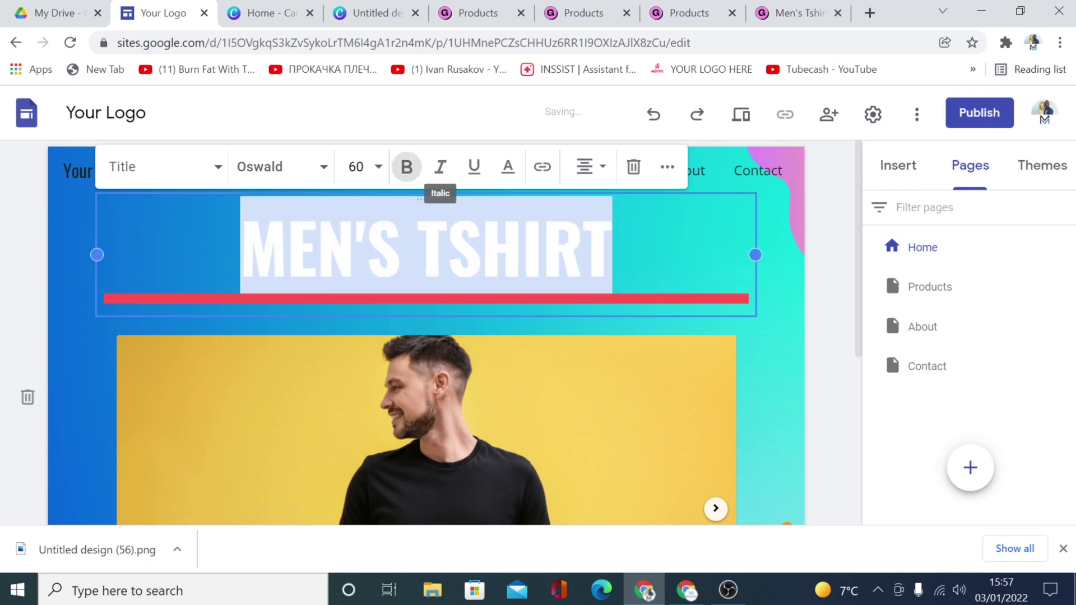
key("Right")
left_click(815, 347)
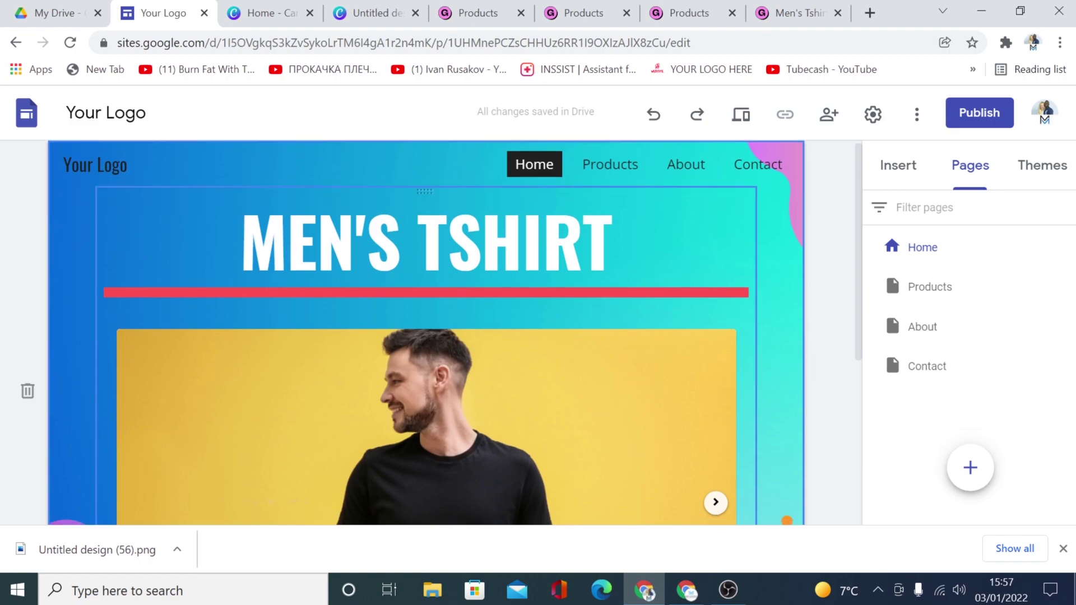
Publish the site to the web under the address "myfirsteco"
scroll(448, 281, "down", 5)
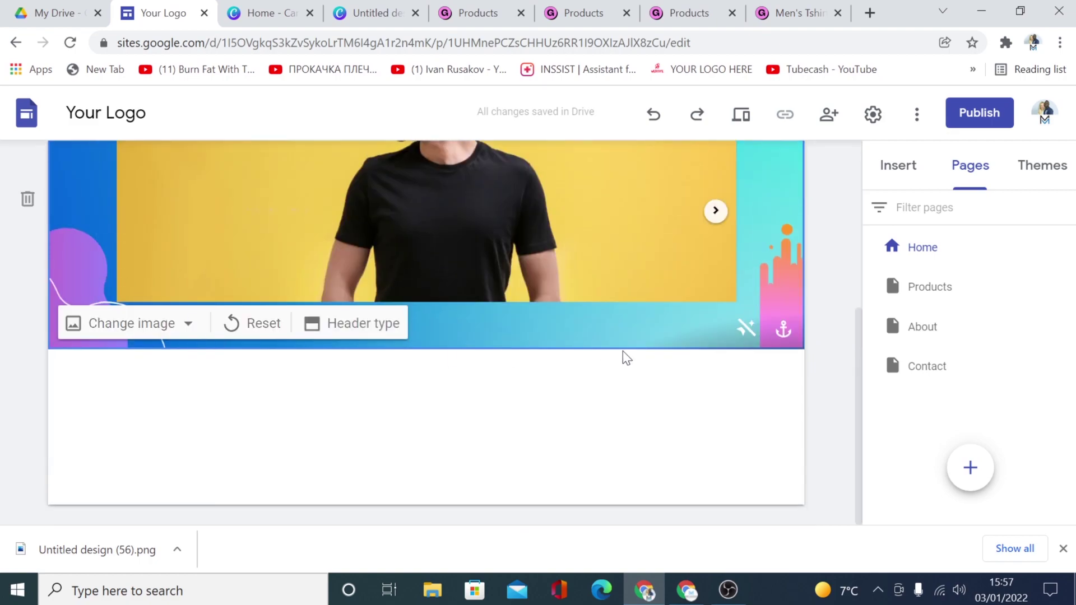
scroll(624, 355, "up", 5)
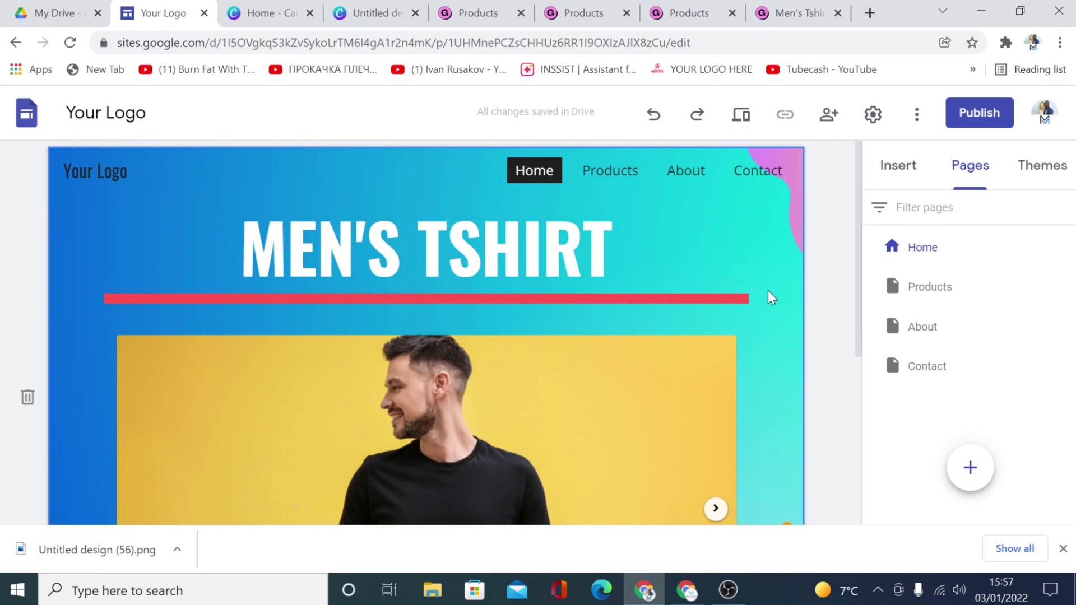
scroll(768, 298, "down", 5)
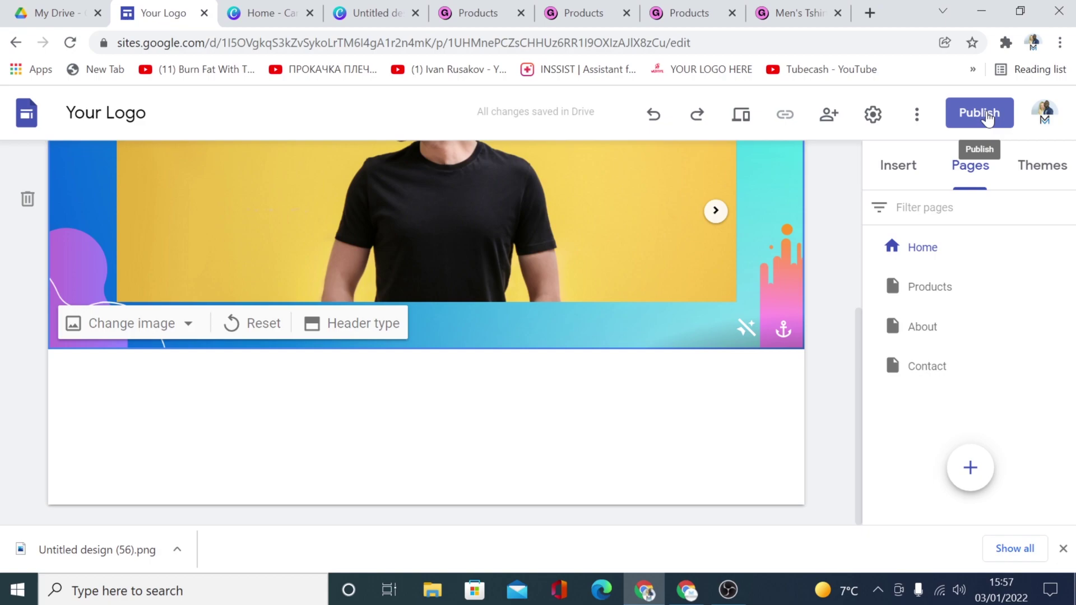
left_click(984, 114)
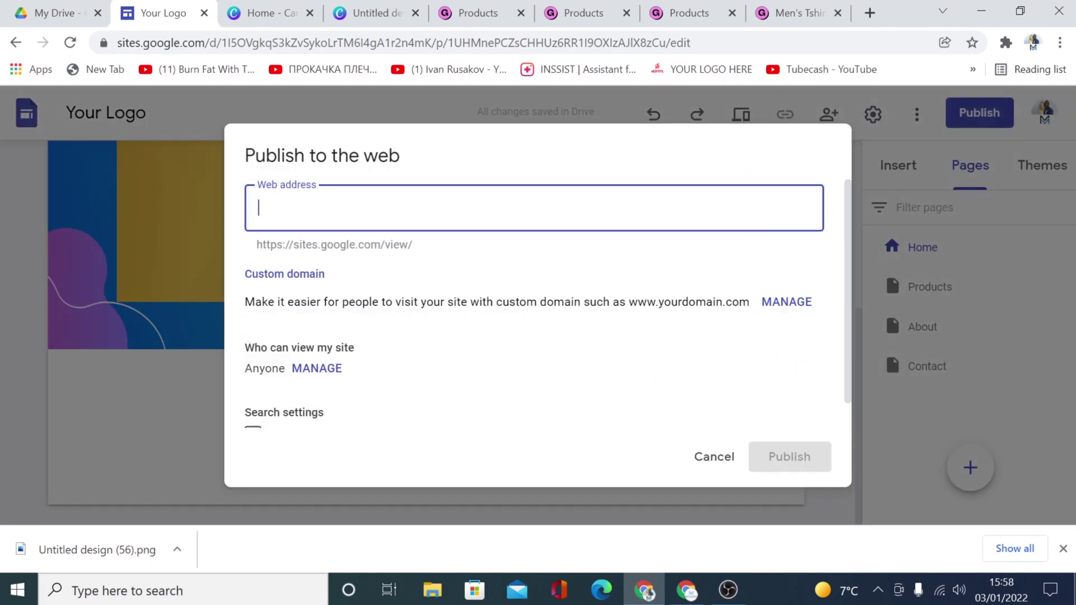
type("myfirsteco")
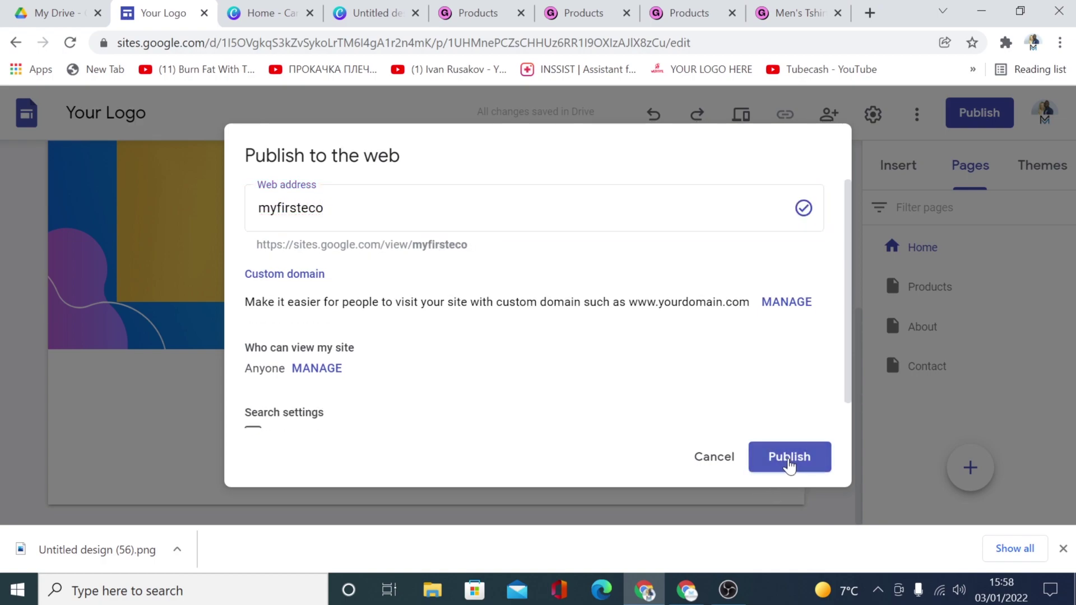
left_click(787, 457)
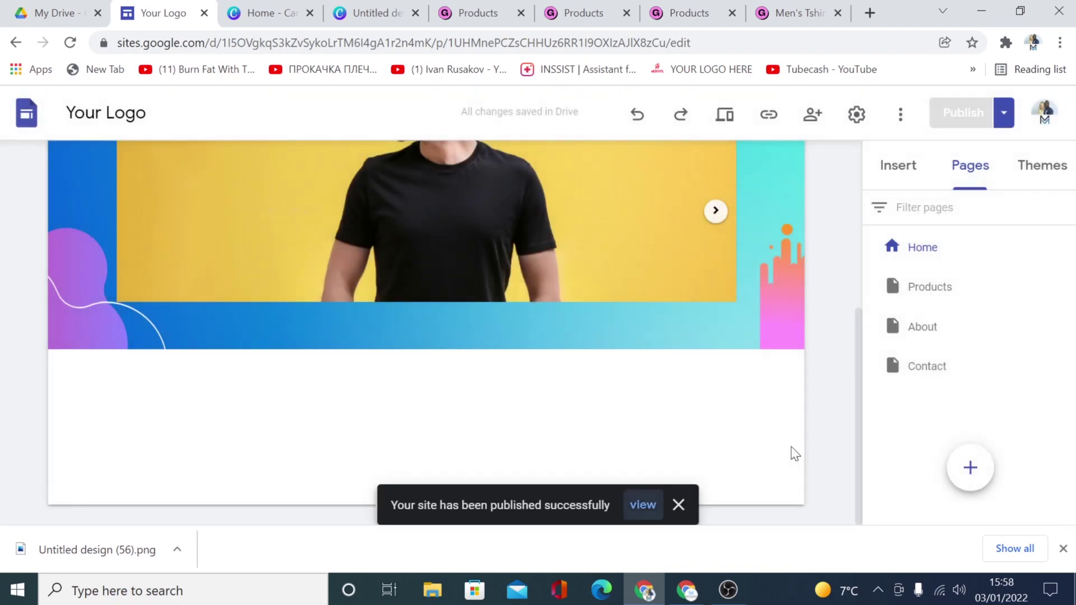
Open the published site and examine the embedded T-shirt product's images, description, size options and shipping details
left_click(1003, 112)
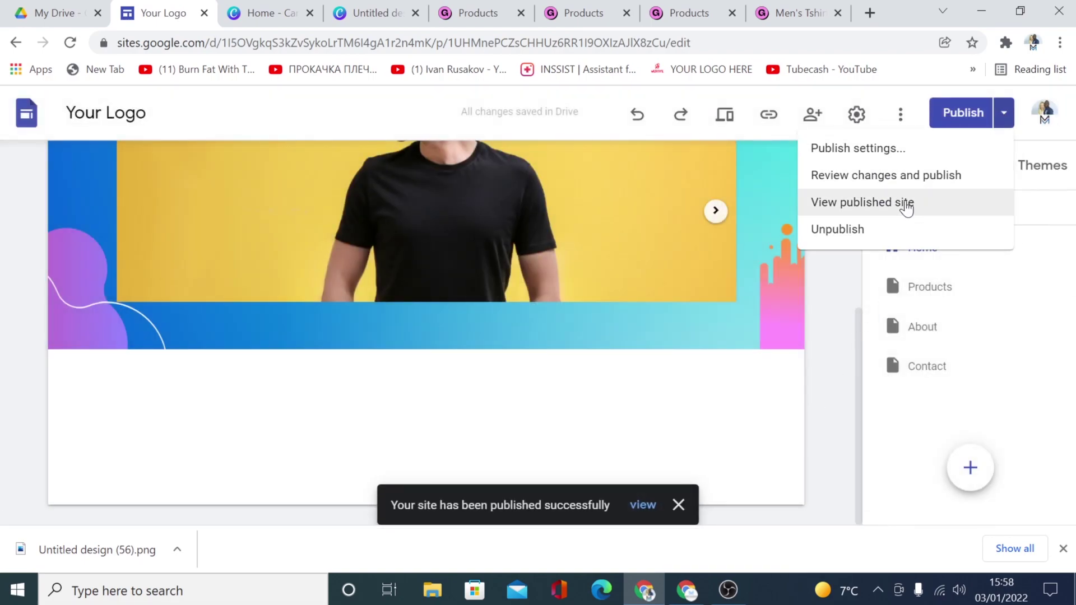
left_click(863, 202)
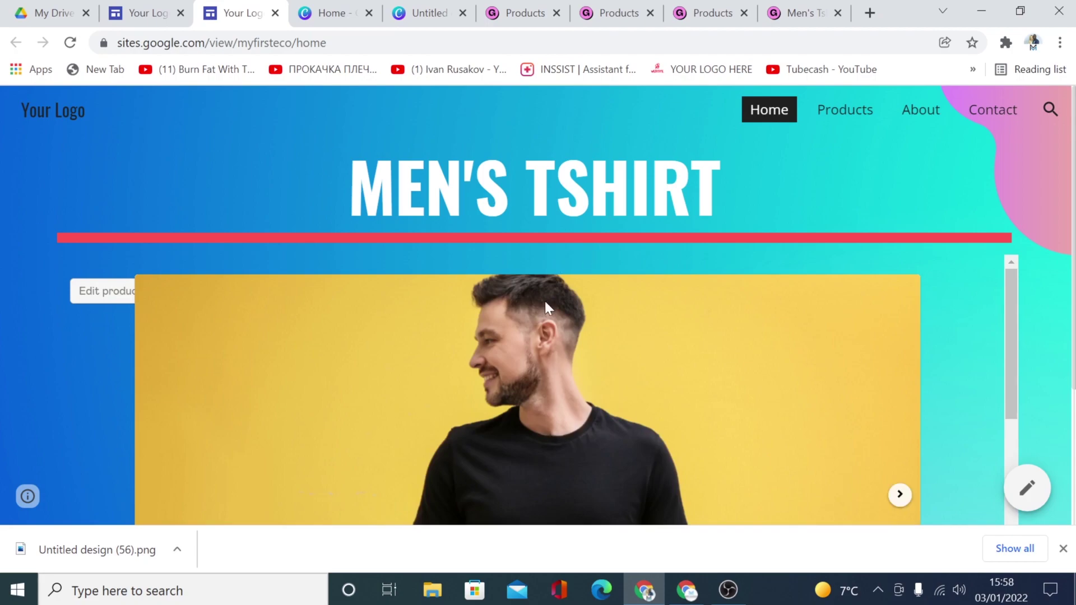
scroll(524, 314, "down", 10)
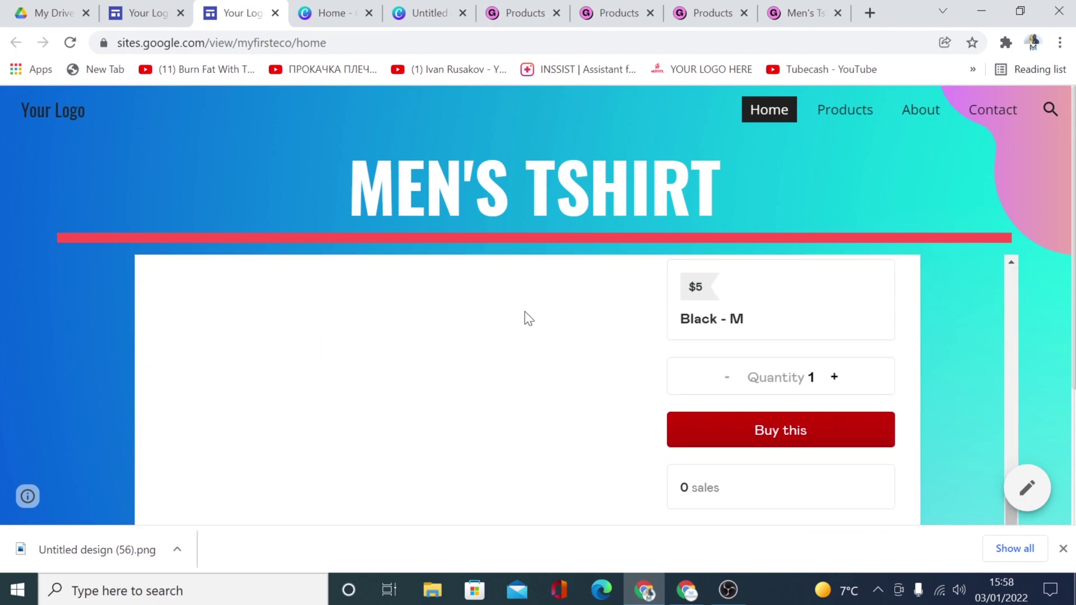
scroll(521, 281, "up", 5)
scroll(523, 288, "down", 3)
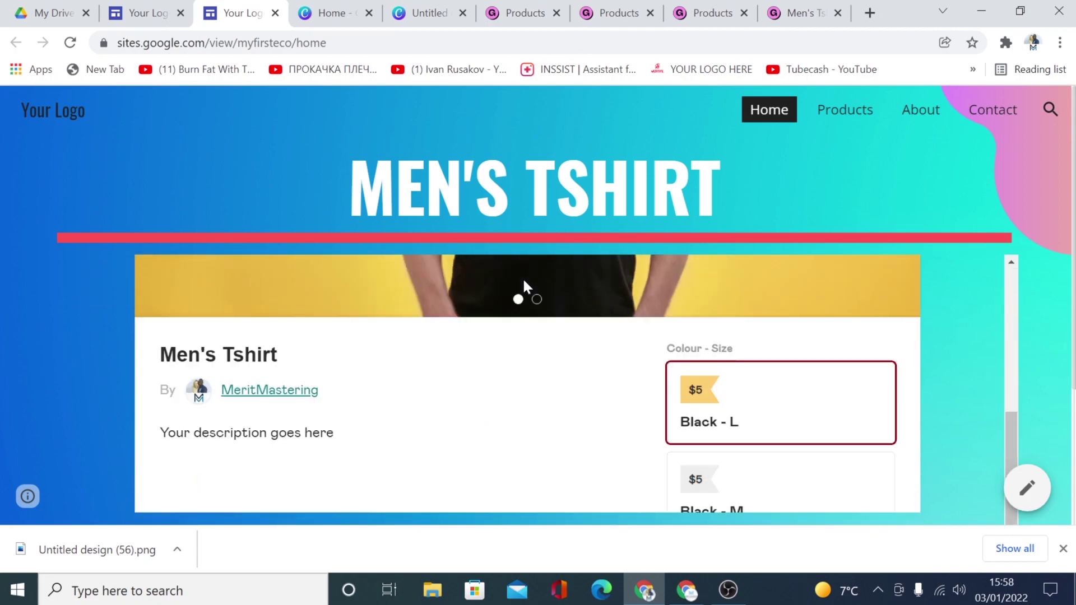
scroll(535, 307, "down", 5)
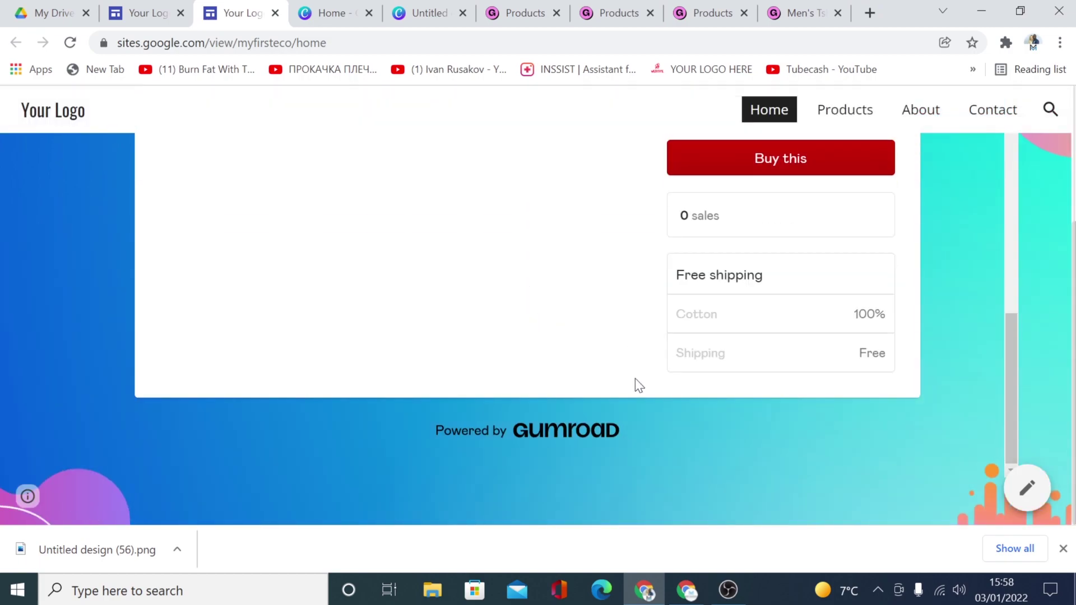
scroll(632, 373, "up", 5)
scroll(654, 334, "down", 2)
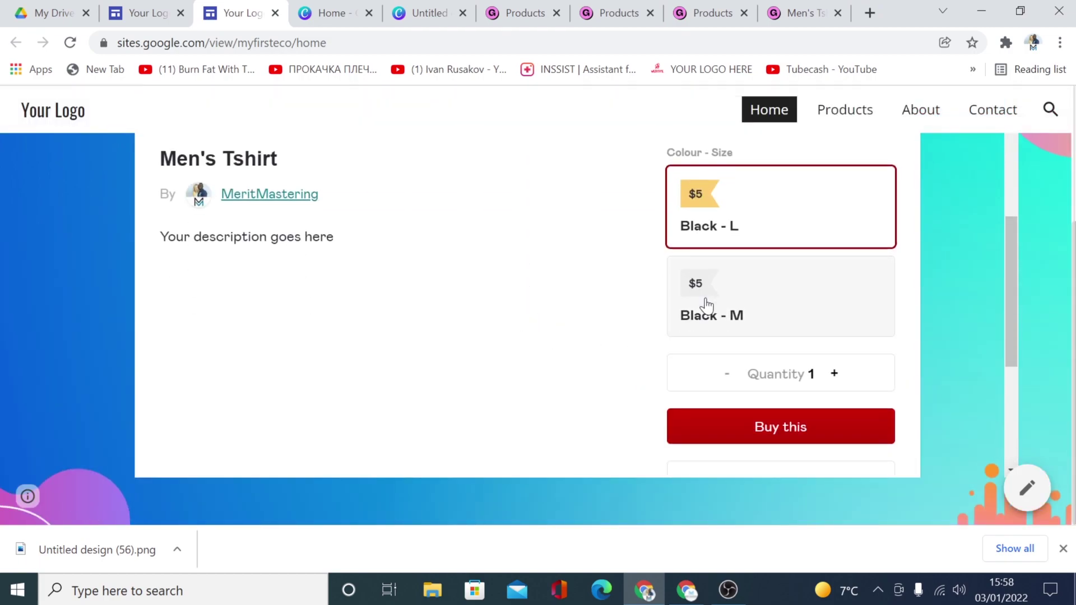
scroll(714, 213, "up", 2)
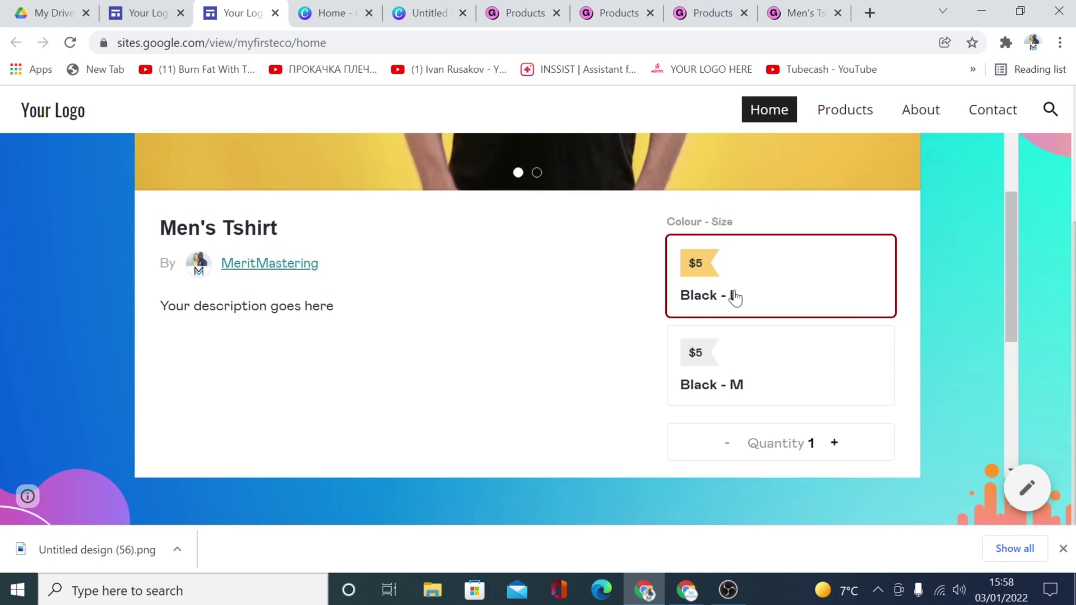
scroll(753, 356, "down", 1)
scroll(753, 356, "down", 1)
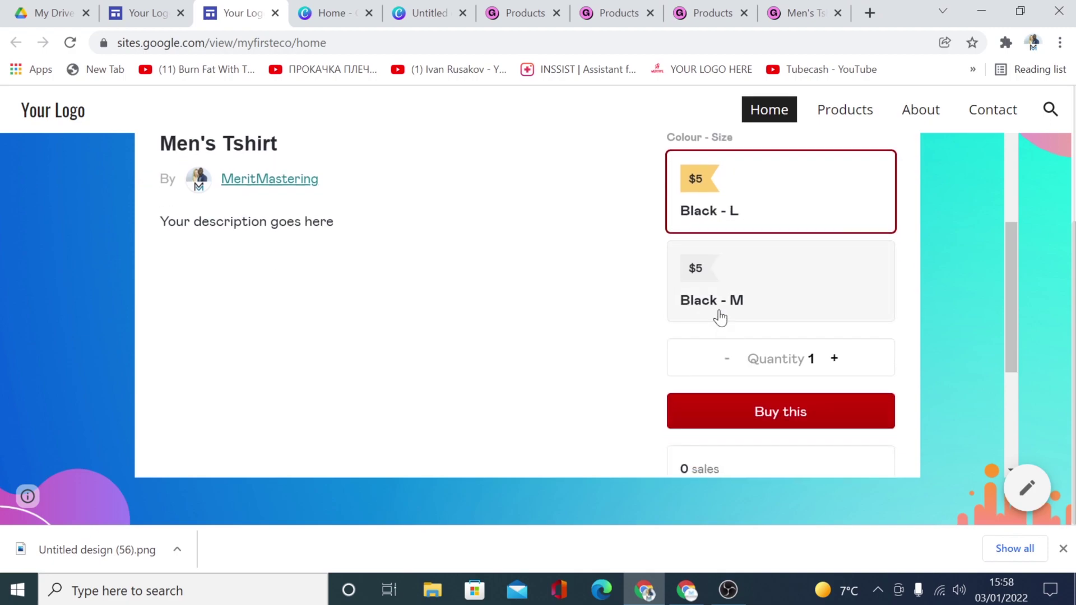
Test the Black - M and Black - L options of the embedded product and raise its quantity to 5
left_click(722, 305)
left_click(739, 227)
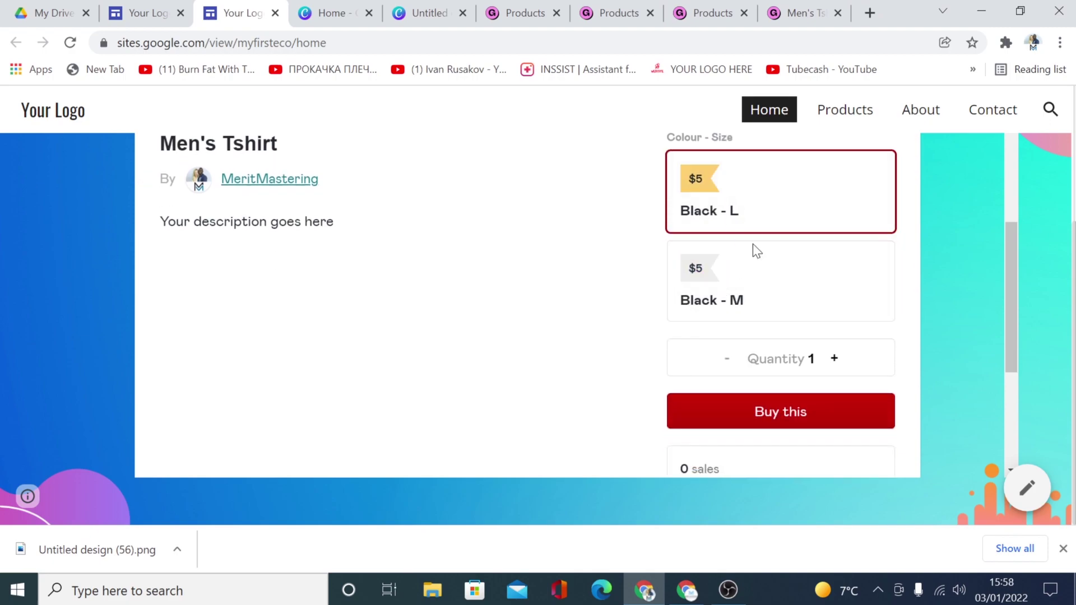
left_click(835, 360)
left_click(835, 359)
left_click(835, 360)
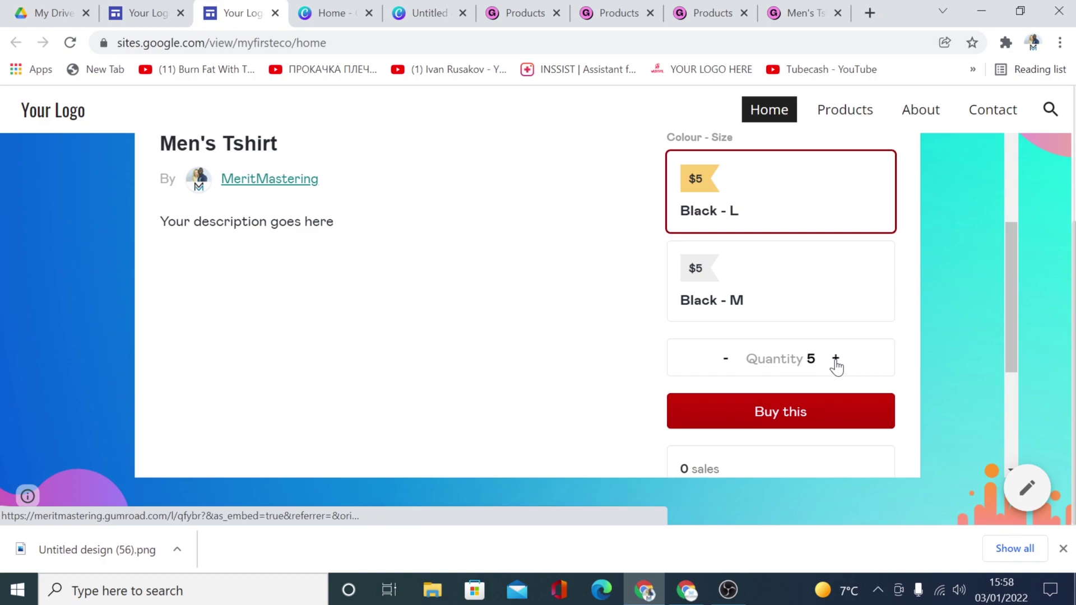
left_click(835, 359)
scroll(616, 319, "up", 4)
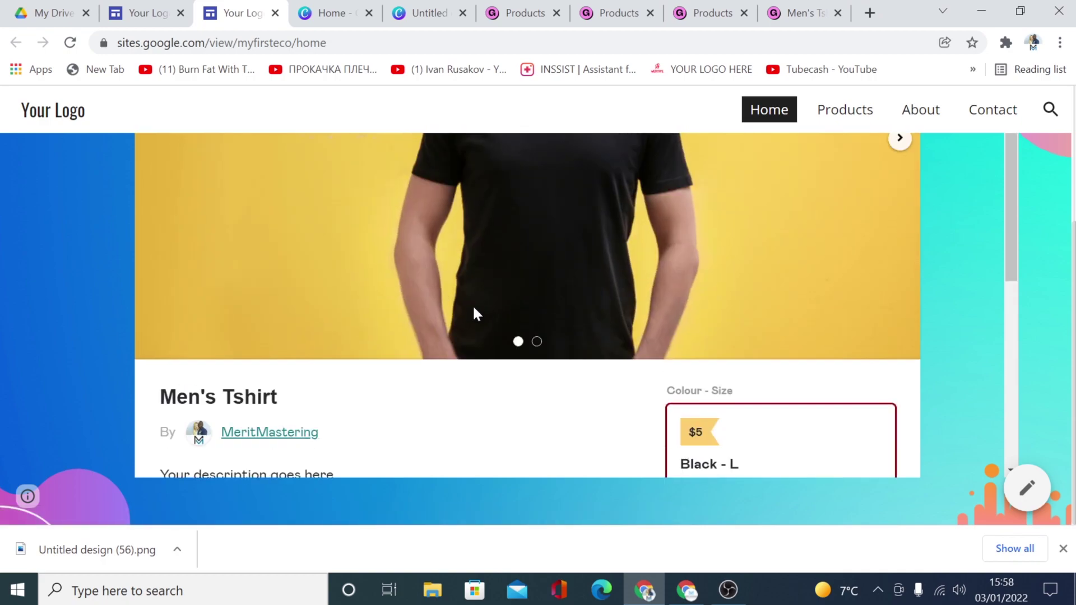
scroll(437, 314, "down", 4)
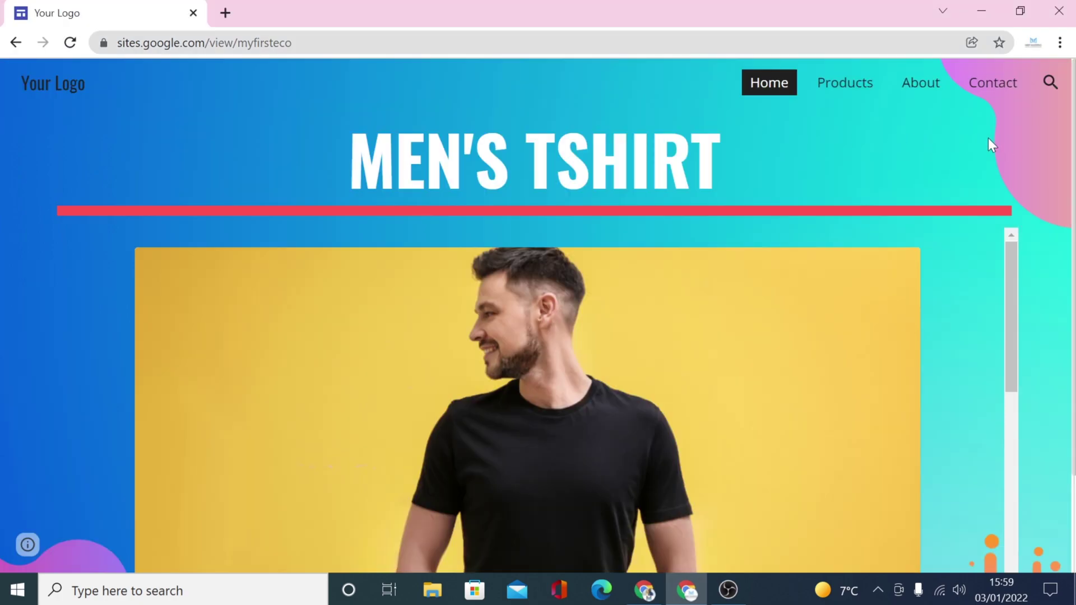
Start the checkout for the Black - L T-shirt from the product embedded on the published Home page
scroll(1018, 142, "down", 2)
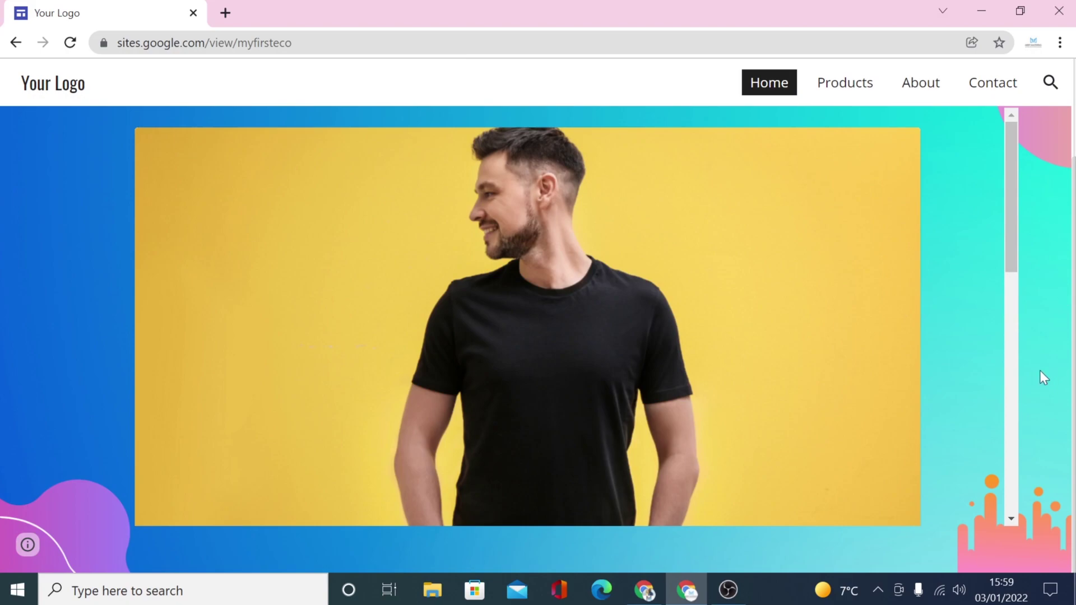
scroll(106, 207, "down", 7)
scroll(552, 324, "down", 4)
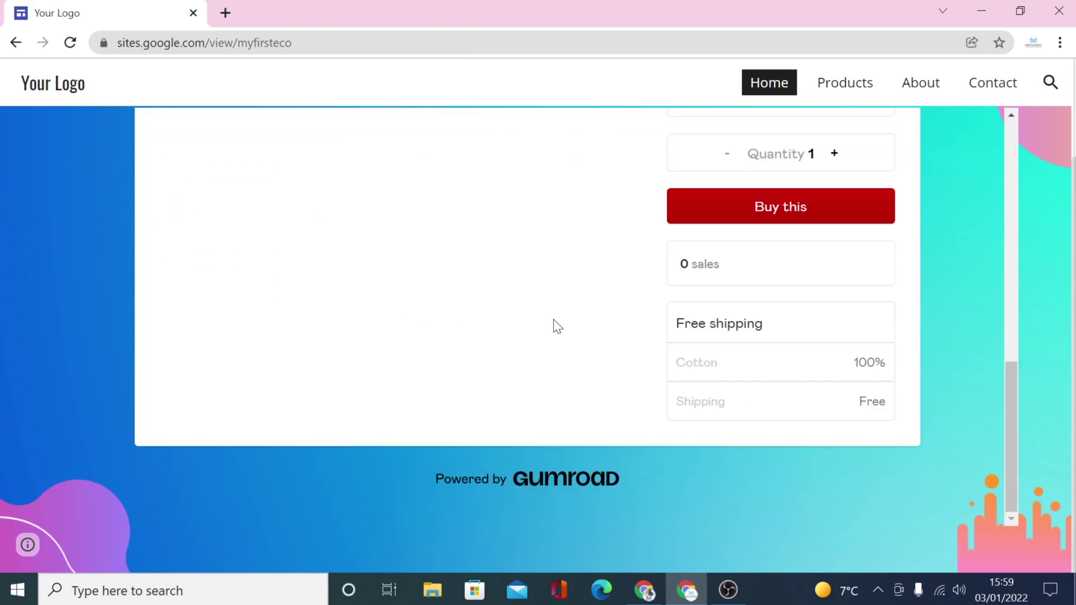
left_click(765, 221)
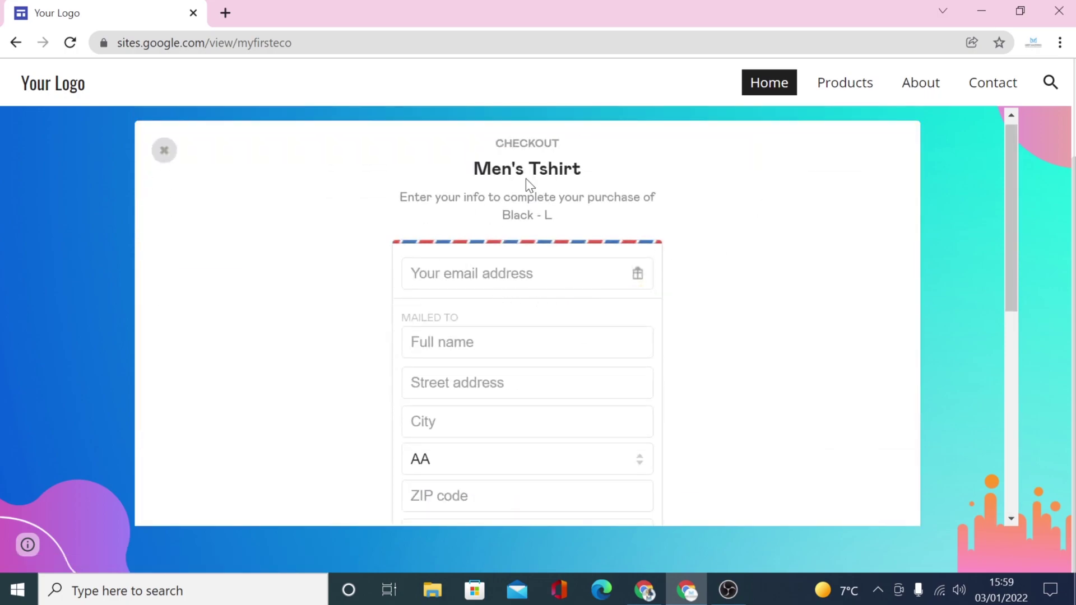
Review the checkout's contact, address and payment fields, and open the PayPal login window briefly before closing it
scroll(577, 211, "down", 4)
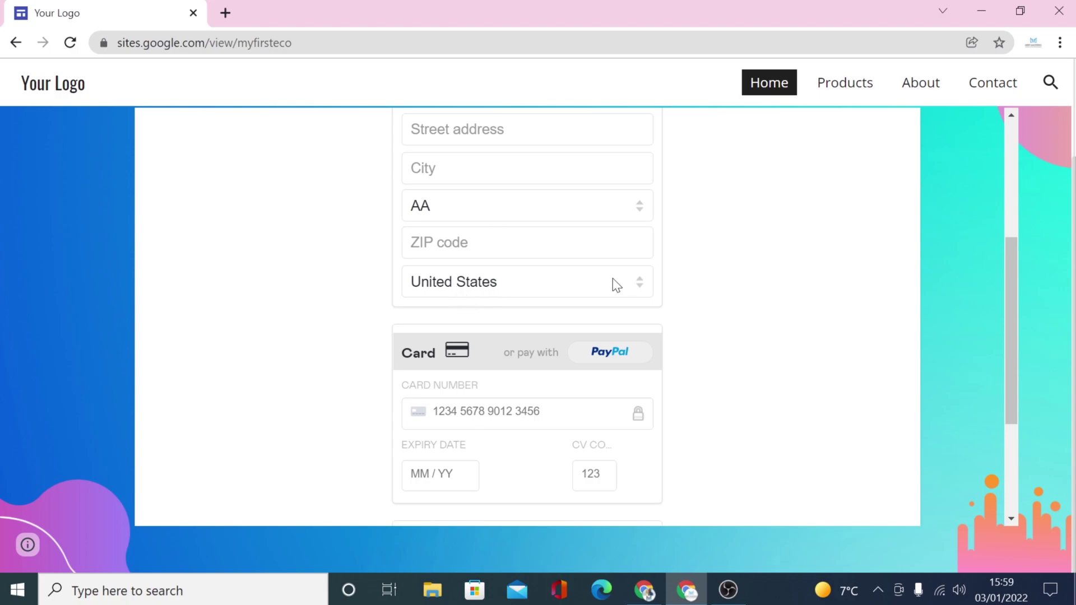
scroll(526, 314, "up", 3)
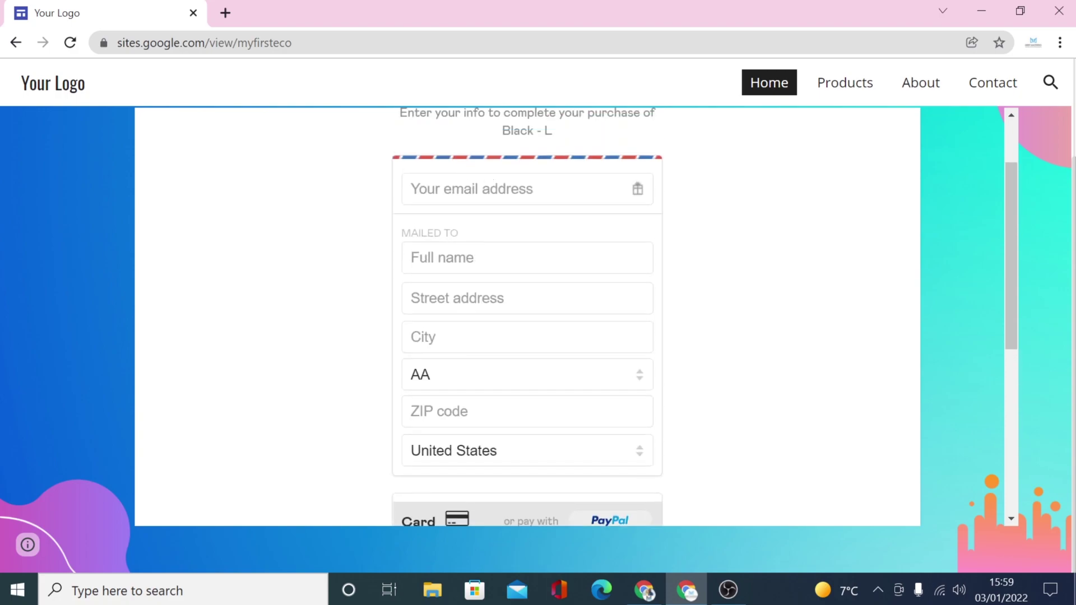
scroll(463, 288, "down", 2)
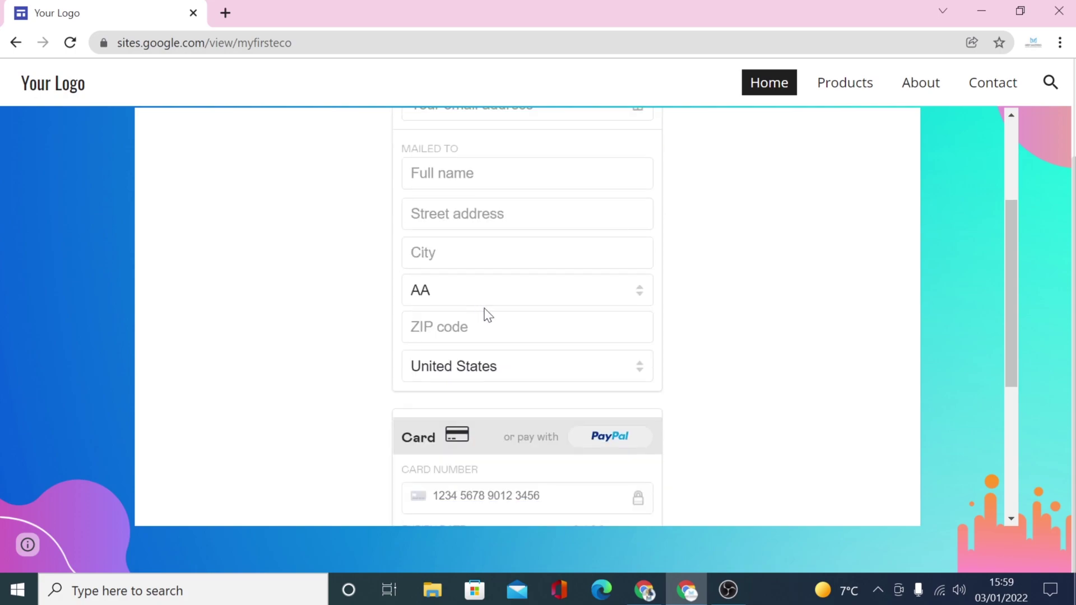
scroll(488, 315, "down", 3)
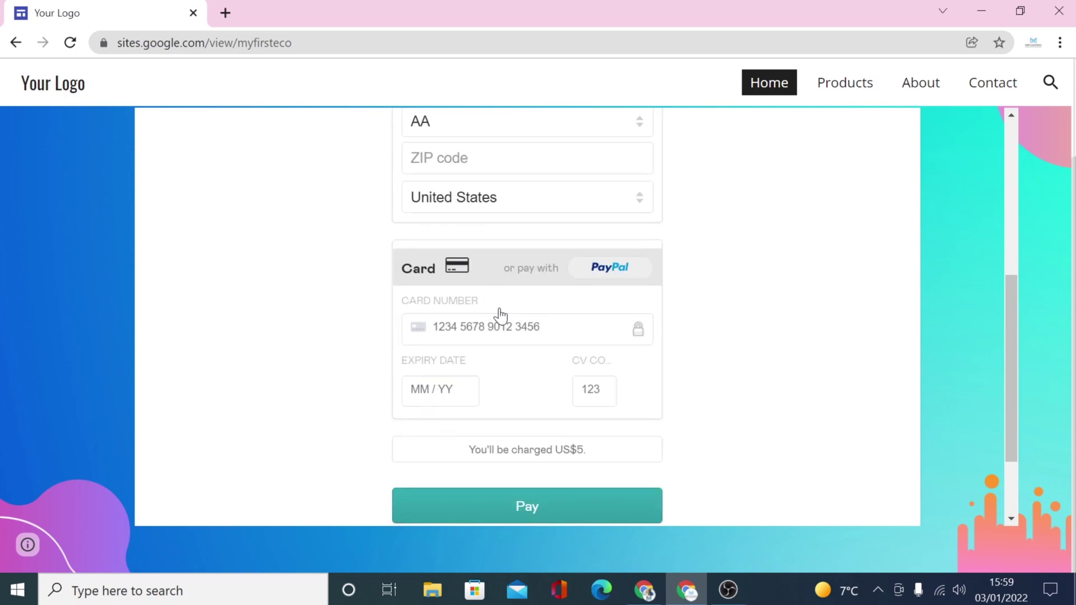
left_click(599, 275)
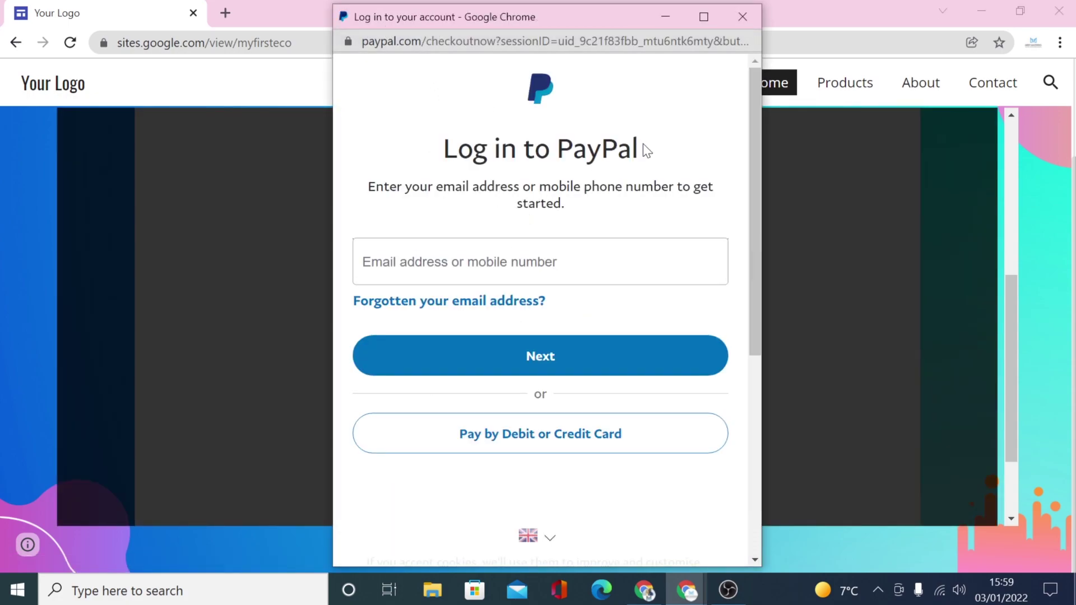
left_click(738, 22)
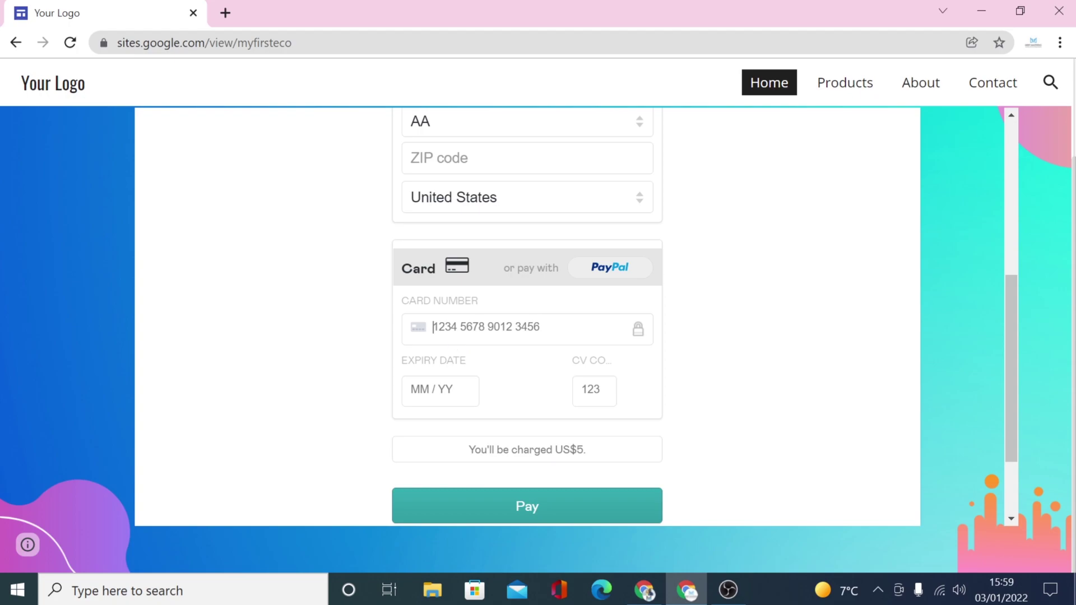
Check the card expiry field and the rest of the checkout form, and close the checkout without paying
left_click(439, 391)
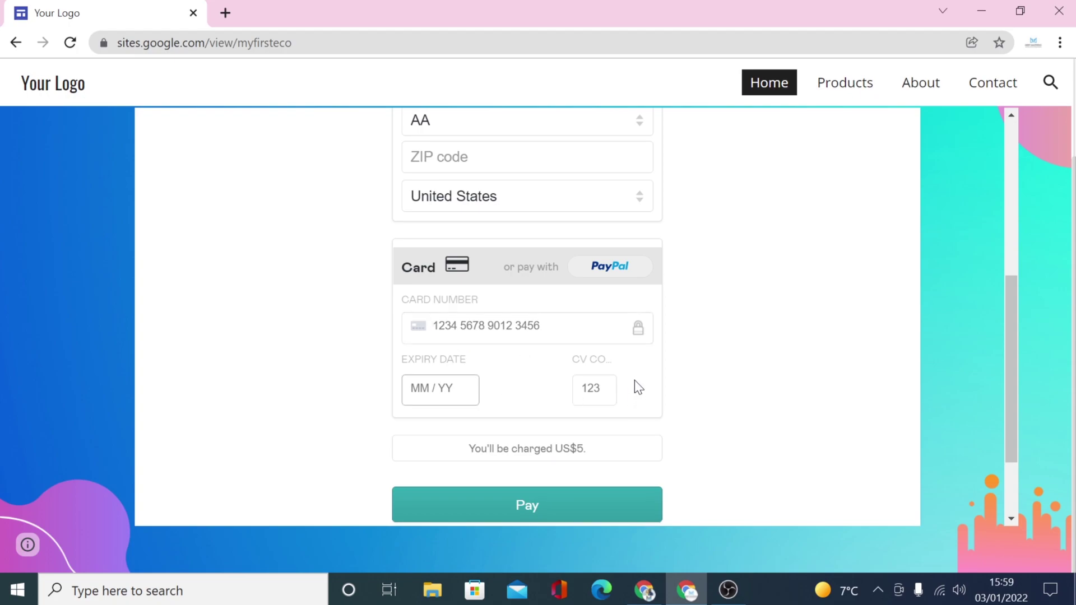
scroll(635, 386, "down", 2)
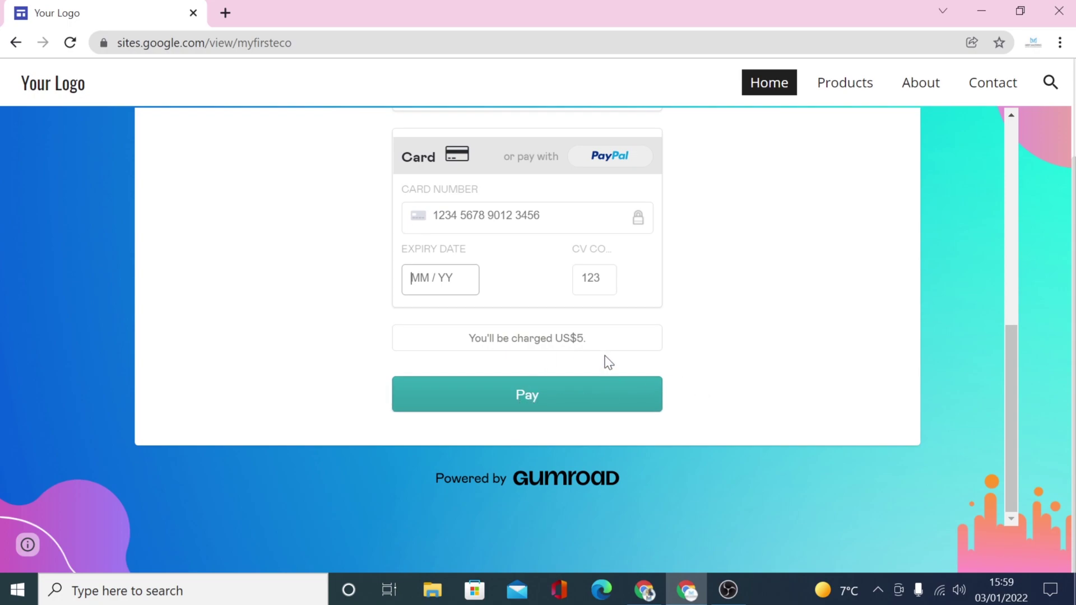
scroll(848, 318, "up", 8)
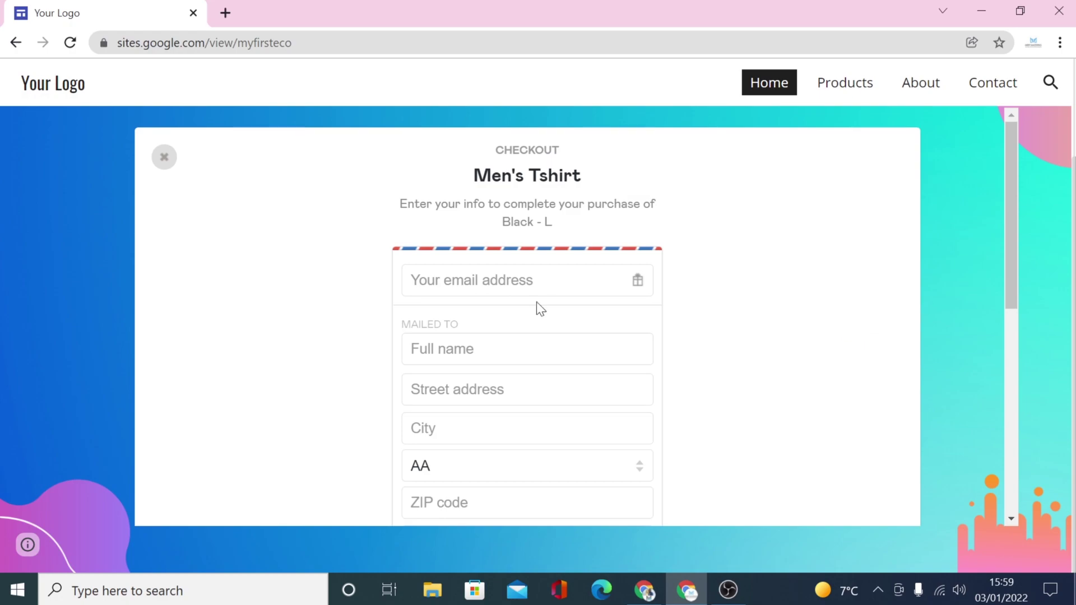
left_click(166, 158)
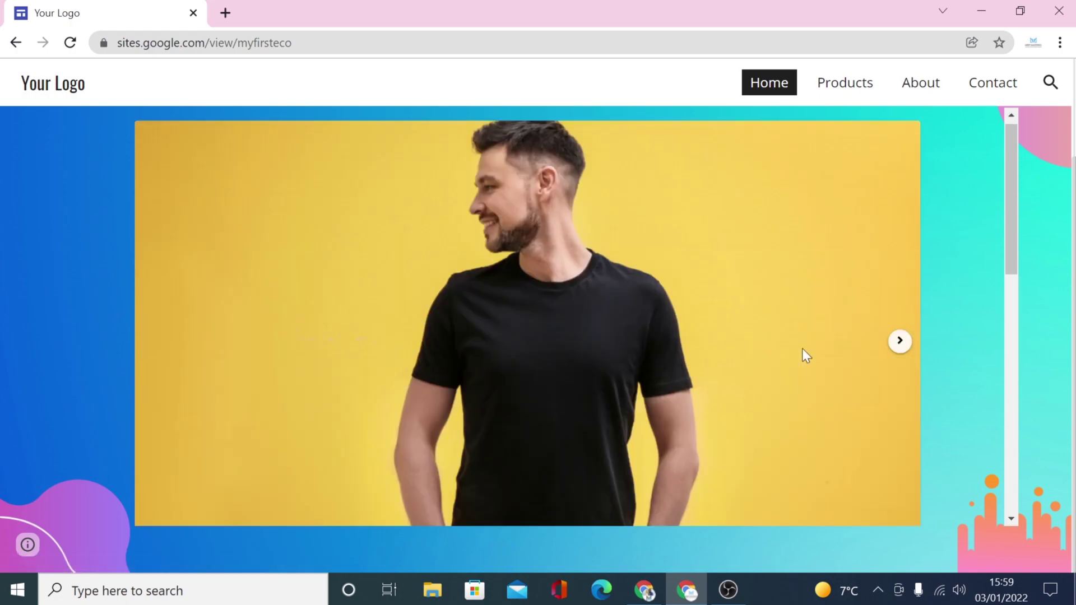